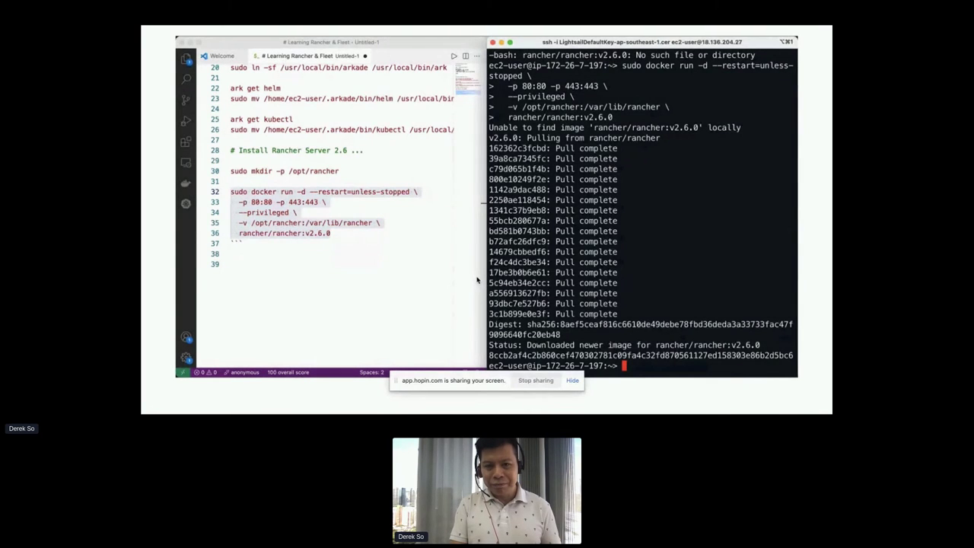
Switch from the terminal to a new browser tab.
key(super+Tab)
click(538, 64)
text(https://18.136.204.27/)
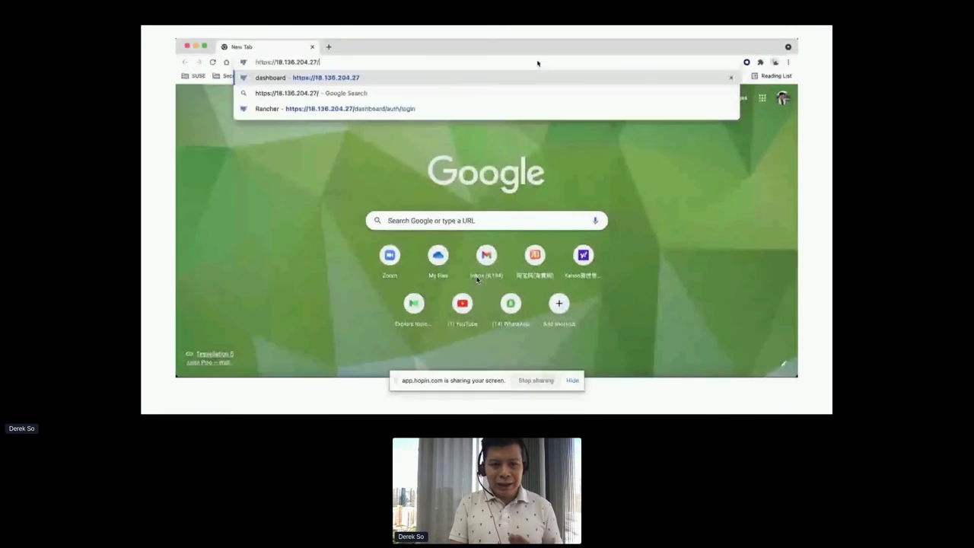
key(Return)
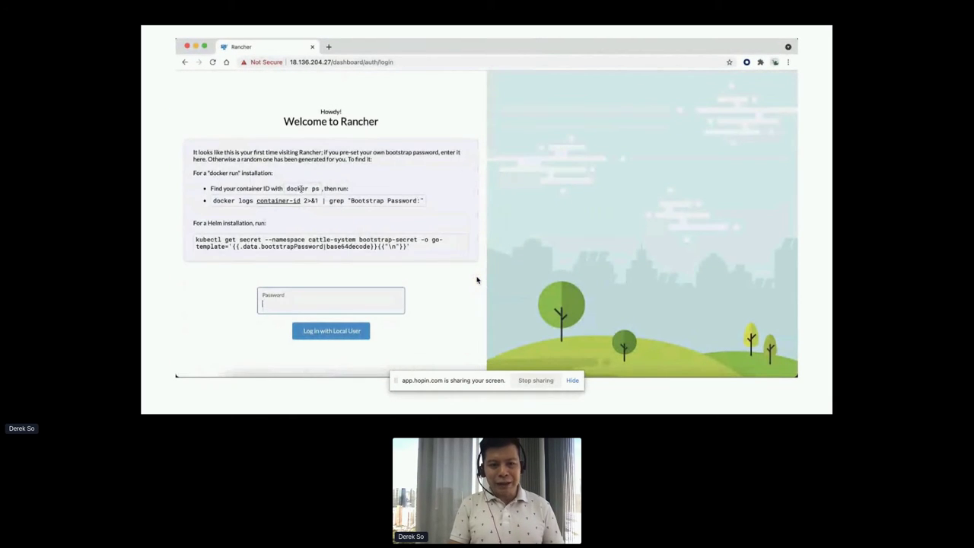
List the running containers with sudo docker ps in the terminal.
key(super+Tab)
text(sudo docker ps)
key(Return)
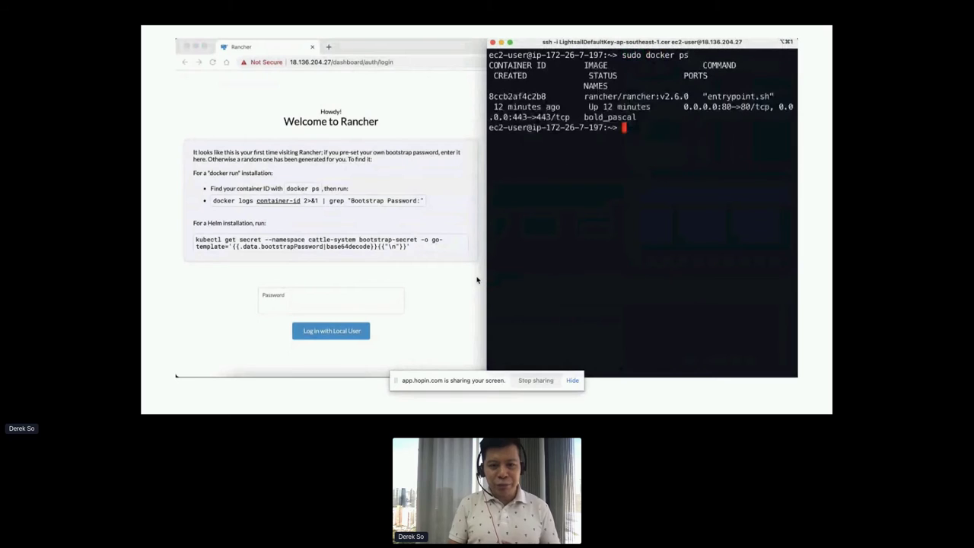
Run the docker logs Bootstrap Password lookup for container 8ccb2af4c2b8.
key(super+Tab)
key(super+Tab)
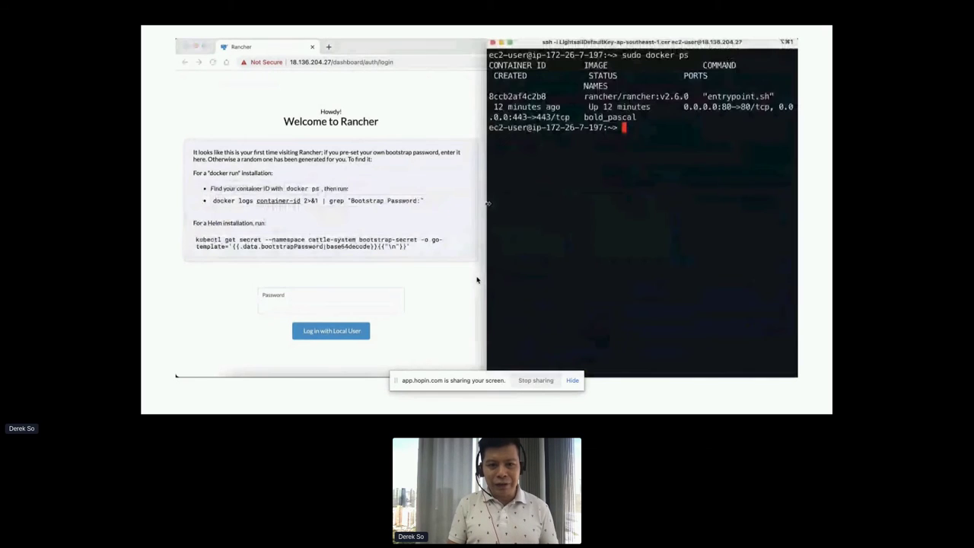
key(super+v)
key(Left)
key(Left)
key(Left)
key(Left)
key(Left)
key(Left)
key(Left)
key(Left)
key(Left)
key(Left)
key(Left)
key(Left)
key(Left)
key(Left)
key(Left)
key(Left)
key(Left)
key(Left)
key(Left)
key(Left)
key(Left)
key(Left)
key(Left)
key(Left)
key(Left)
key(Left)
key(Left)
key(Left)
key(Left)
key(Left)
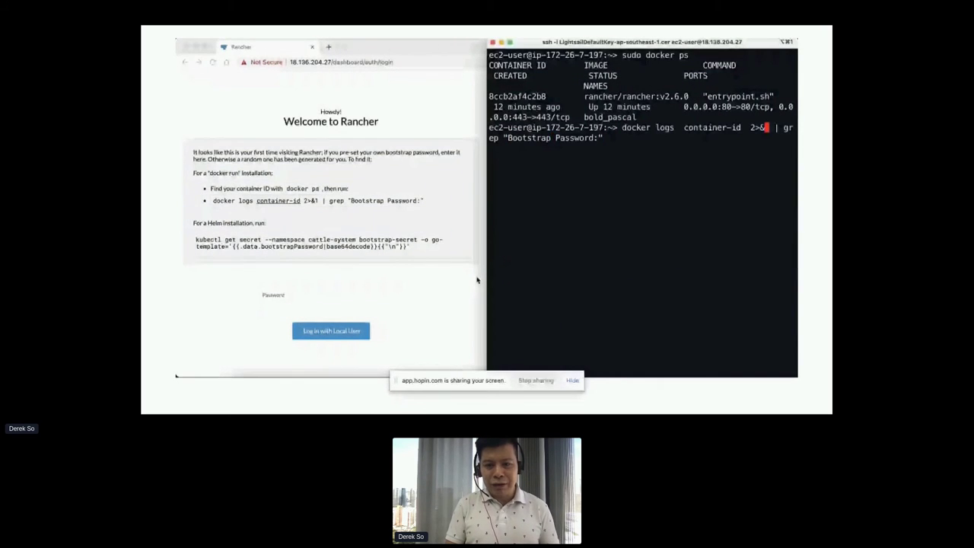
key(Left)
key(Left)
key(Left)
key(Left)
key(Left)
key(BackSpace)
key(BackSpace)
key(BackSpace)
key(BackSpace)
key(BackSpace)
key(BackSpace)
key(BackSpace)
key(BackSpace)
key(BackSpace)
key(BackSpace)
key(BackSpace)
key(BackSpace)
key(BackSpace)
double_click(517, 97)
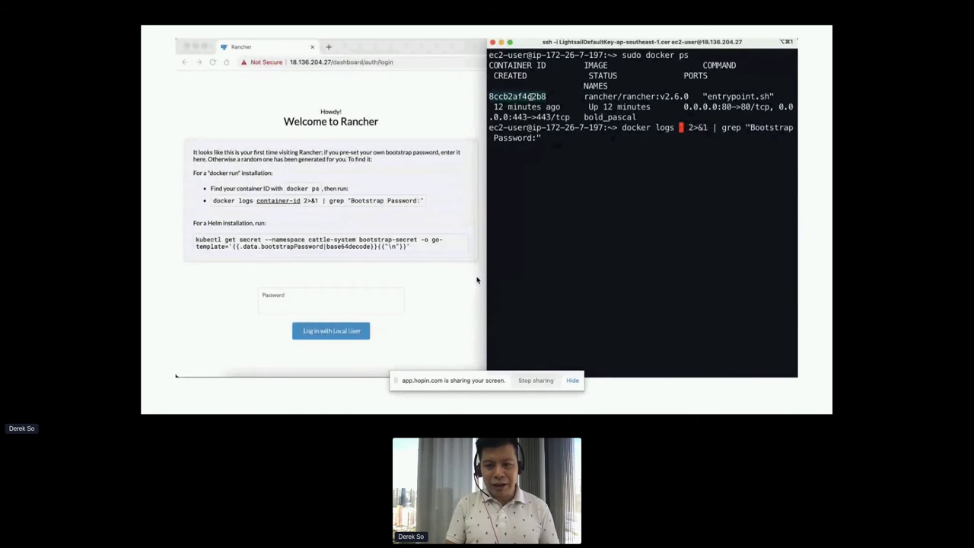
key(super+c)
key(super+v)
key(Return)
Rerun the logs command with sudo and paste the bootstrap password into the login form.
key(Up)
key(ctrl+a)
text(sudo)
key(Return)
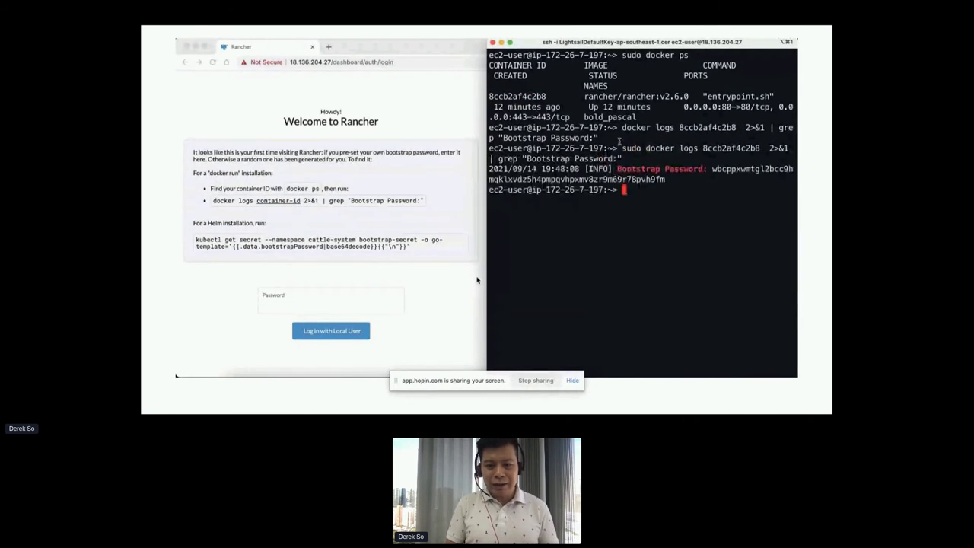
double_click(732, 168)
click(332, 310)
key(super+v)
Log in as the local user and enter and confirm a specific admin password.
click(331, 330)
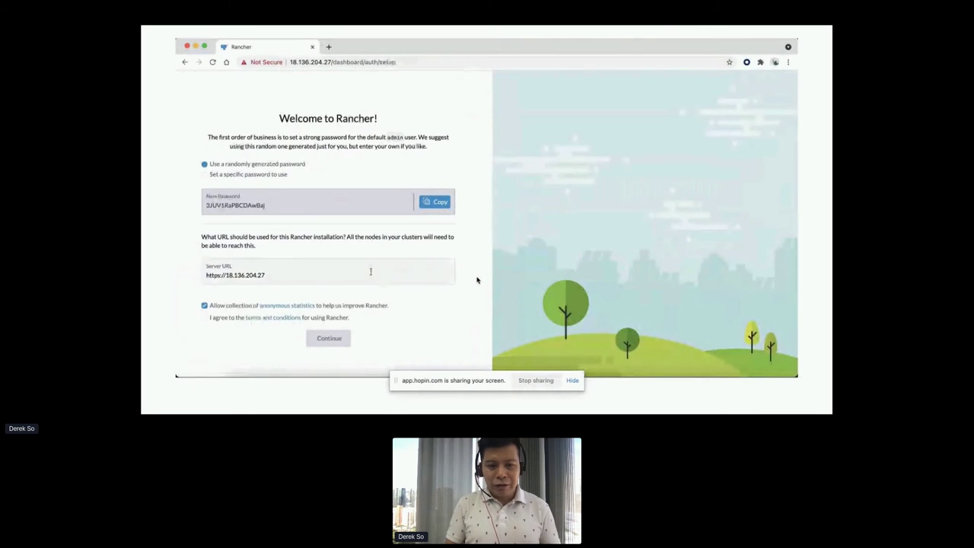
key(Down)
key(Tab)
text(••••••••)
key(Tab)
text(••••••••)
Accept the terms and conditions and finish setup to reach the home dashboard.
click(204, 317)
click(329, 338)
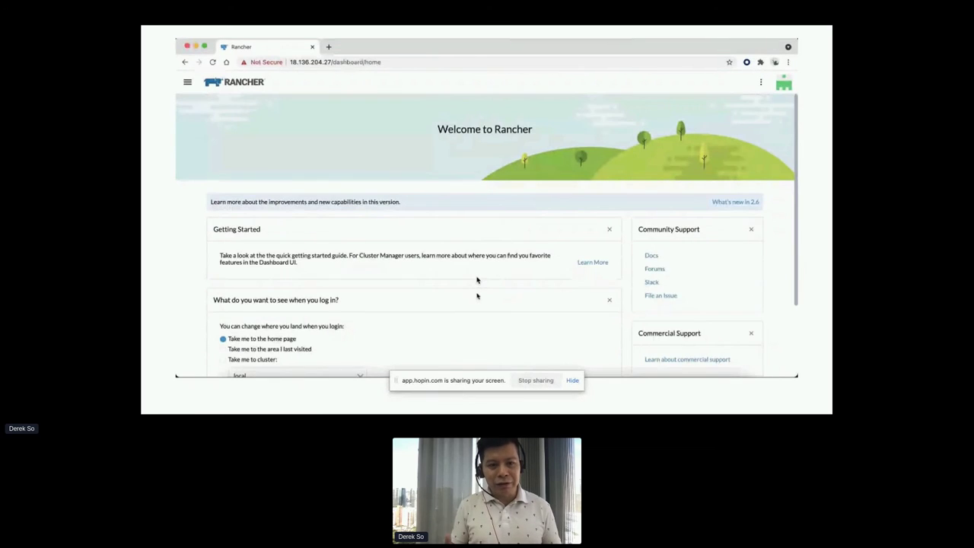
scroll(477, 280, down, 3)
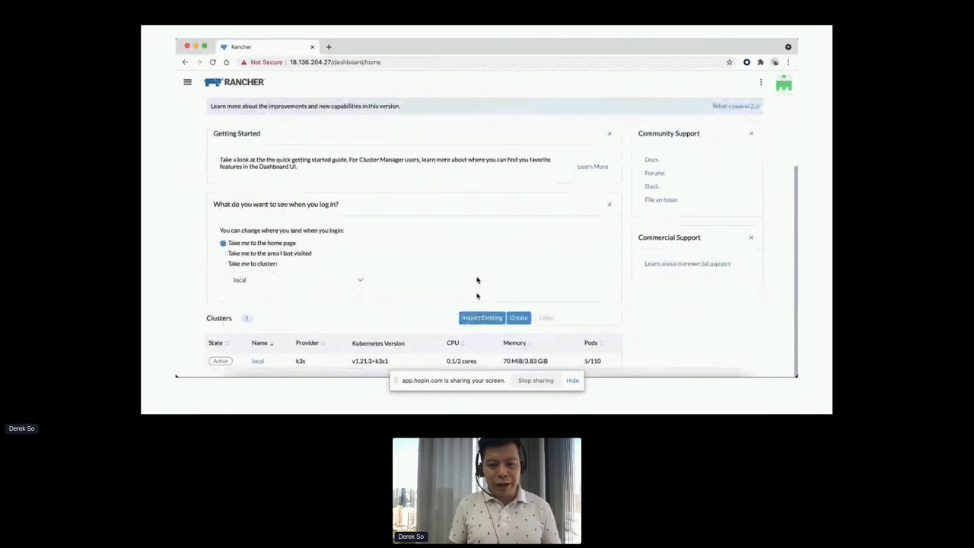
scroll(477, 281, up, 3)
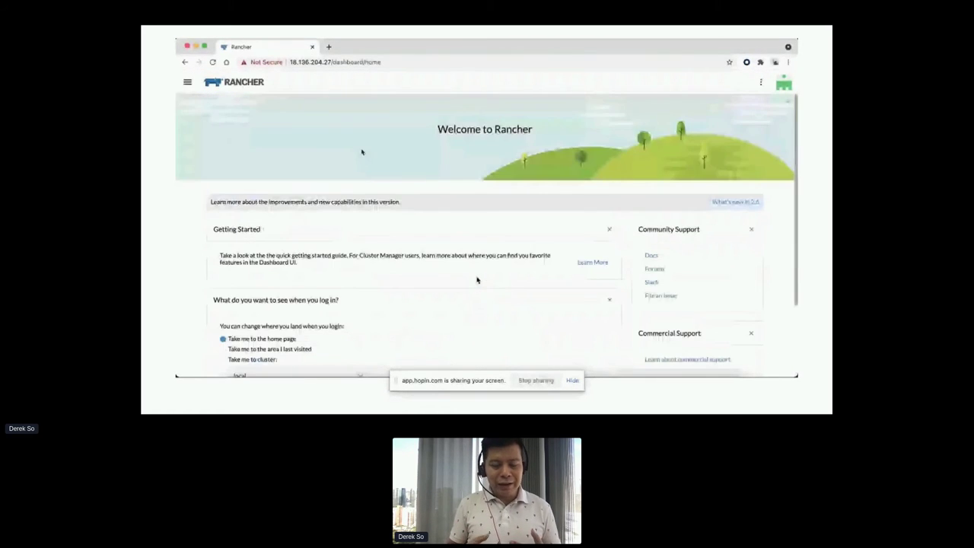
click(187, 82)
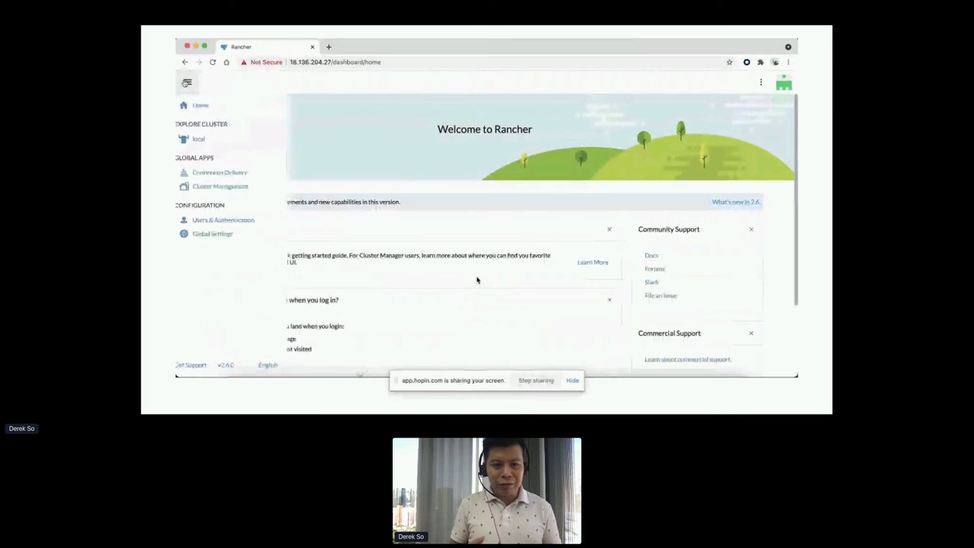
Start a new Amazon cloud credential named my-aws under Cluster Management > Cloud Credentials.
click(236, 186)
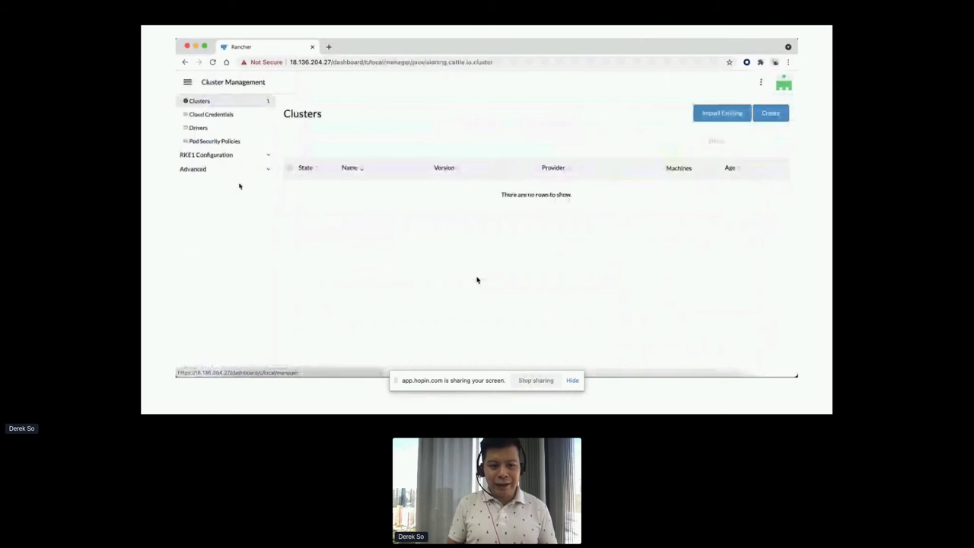
click(238, 116)
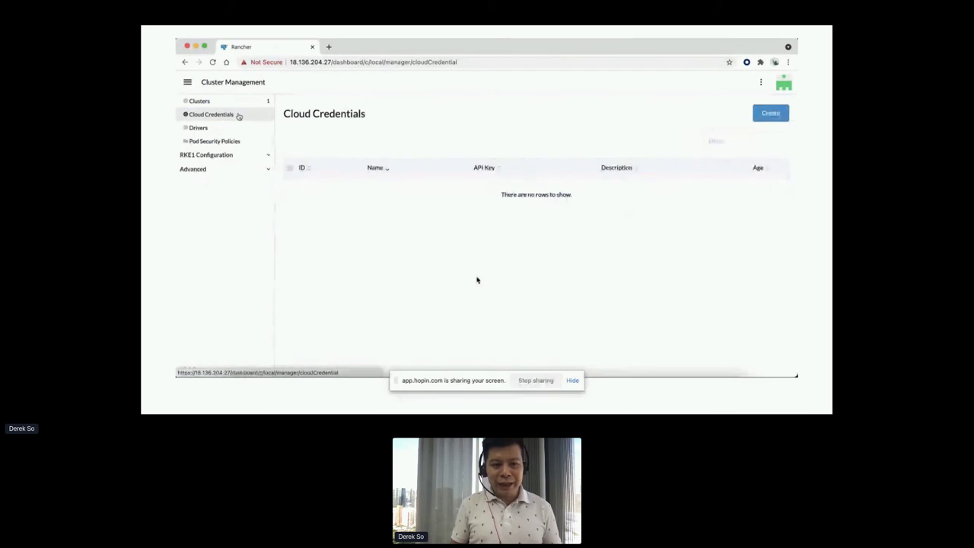
click(771, 113)
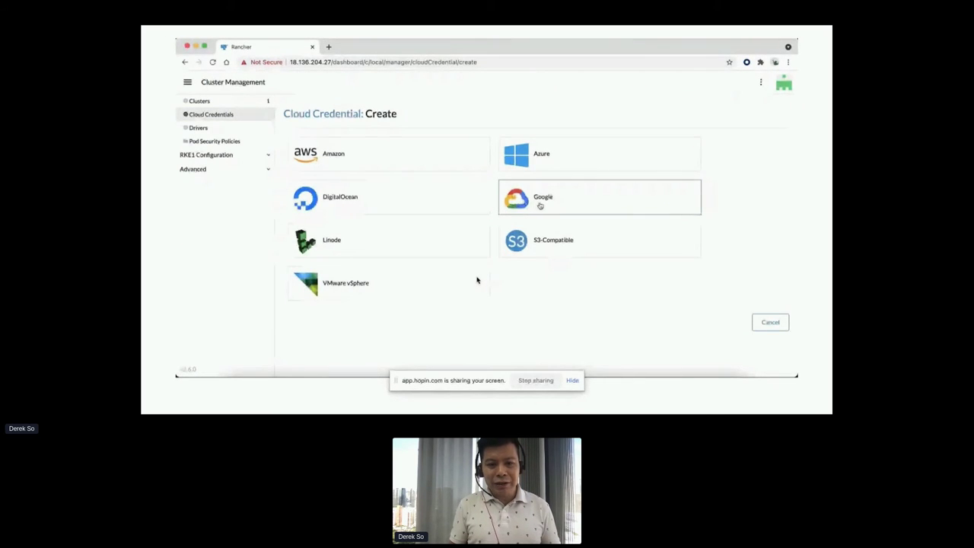
click(432, 160)
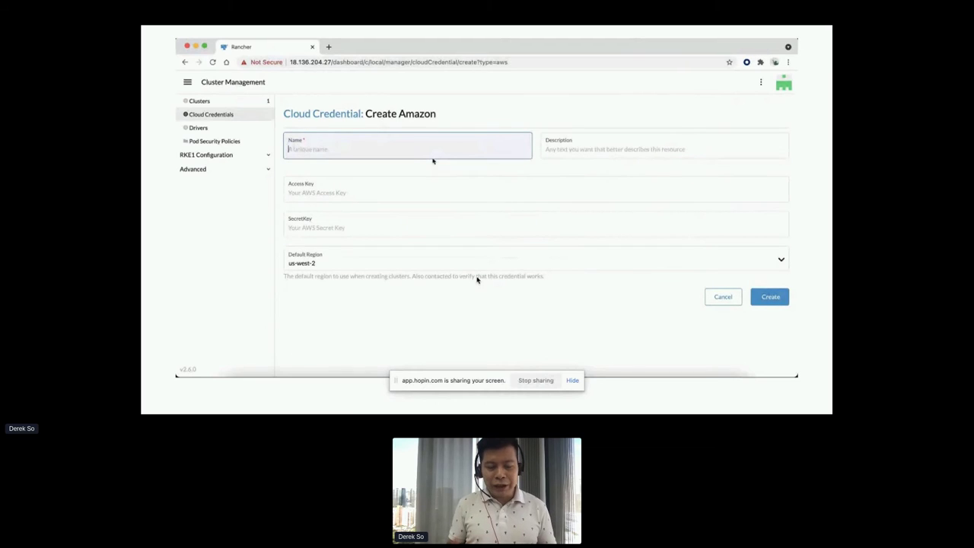
text(my-aws)
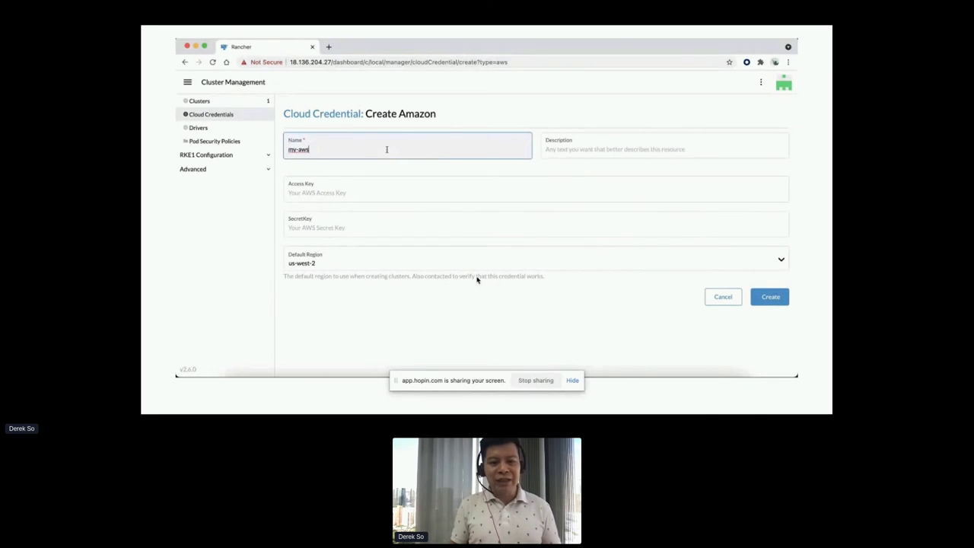
Set default region ap-southeast-1, paste the access and secret keys, and save.
click(358, 264)
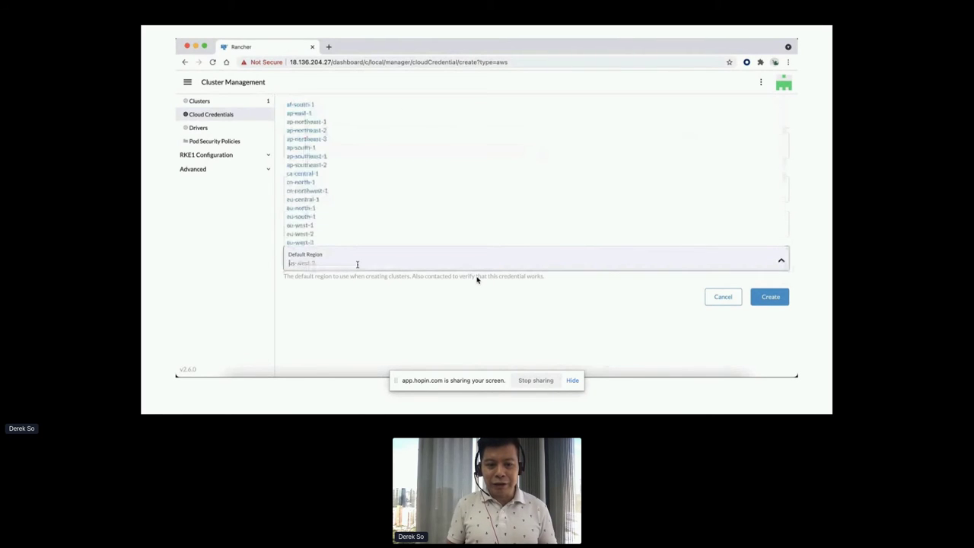
click(348, 156)
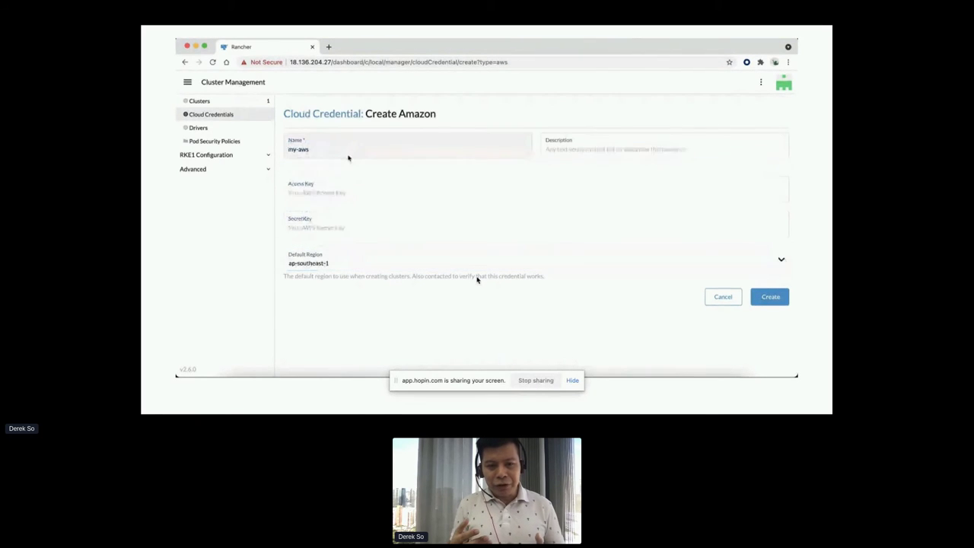
click(346, 193)
key(super+v)
click(475, 223)
key(super+v)
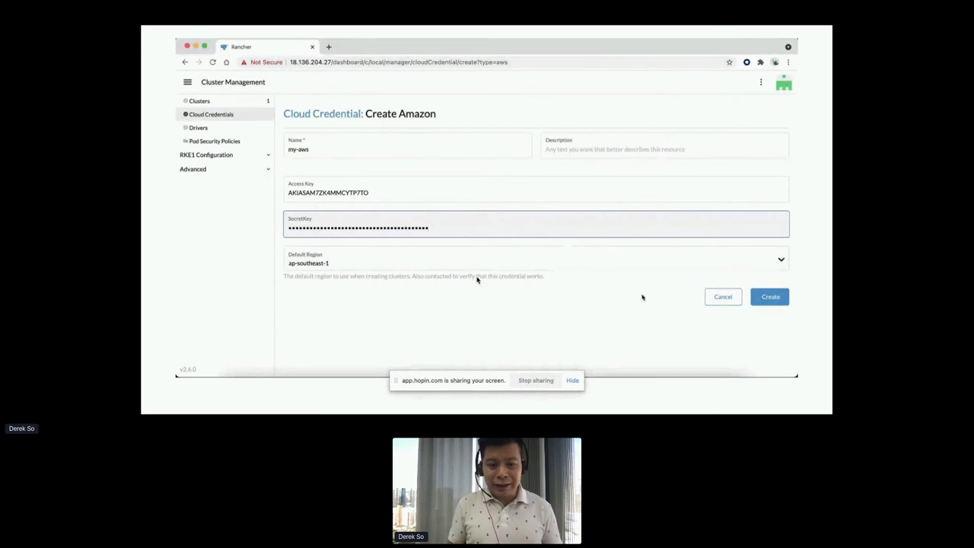
click(770, 298)
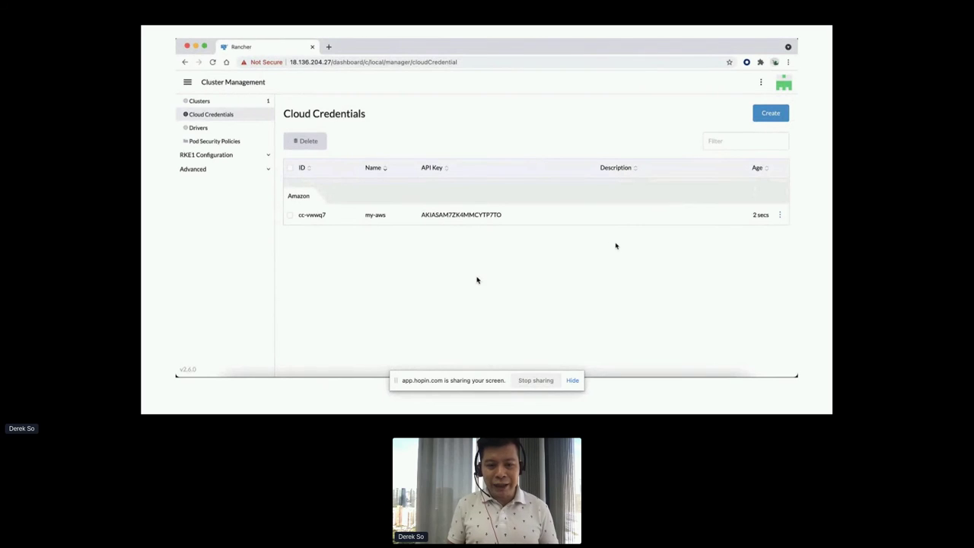
Create Azure credential my-azure with pasted subscription ID, client ID and secret, then go to Clusters.
click(770, 113)
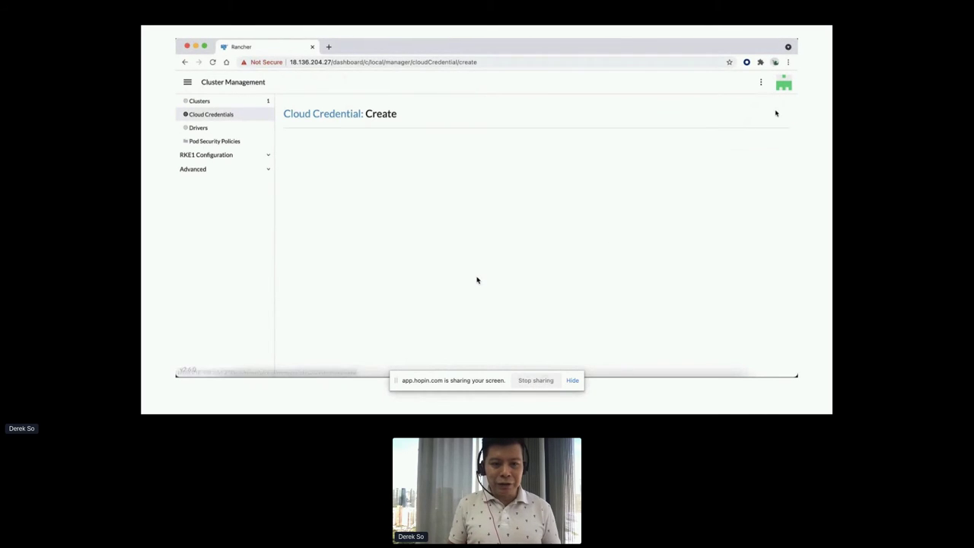
click(558, 158)
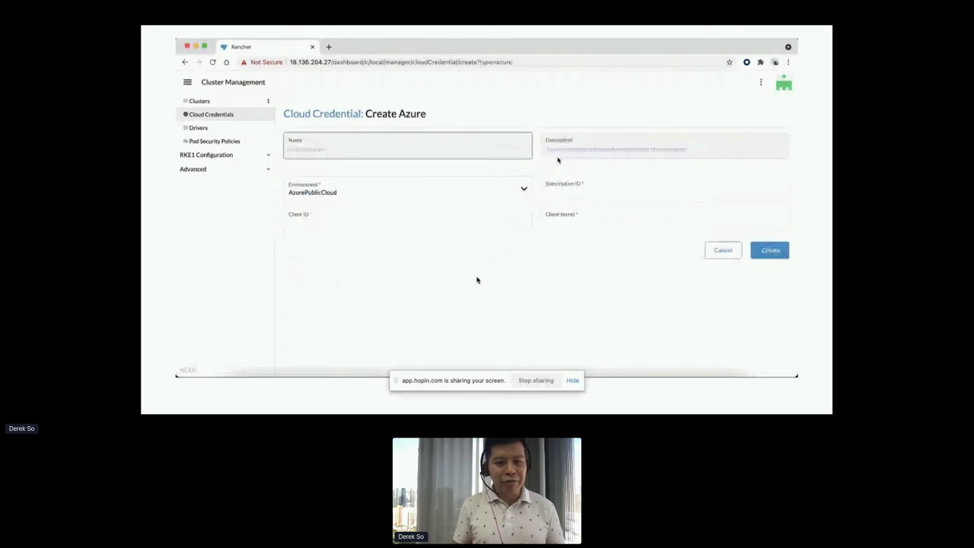
text(my-azure)
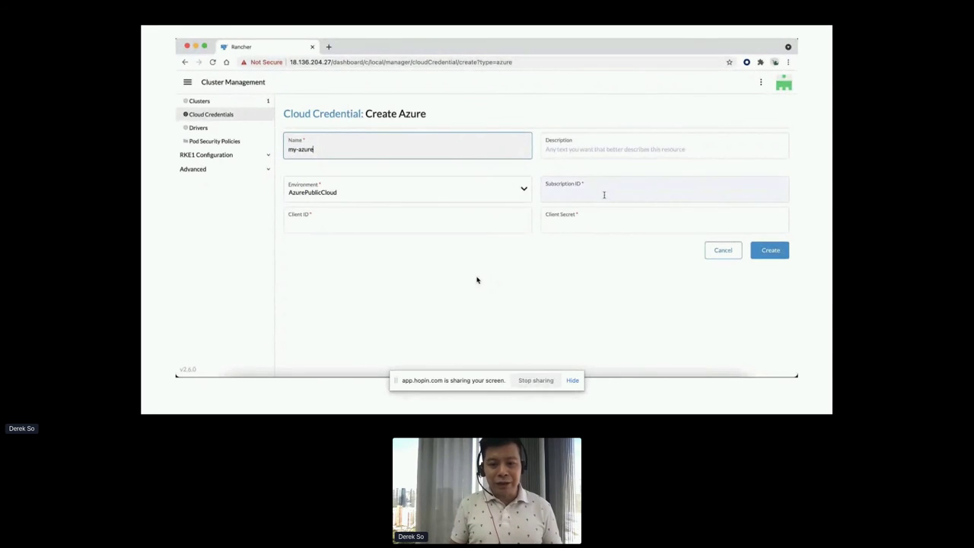
click(642, 228)
key(super+backslash)
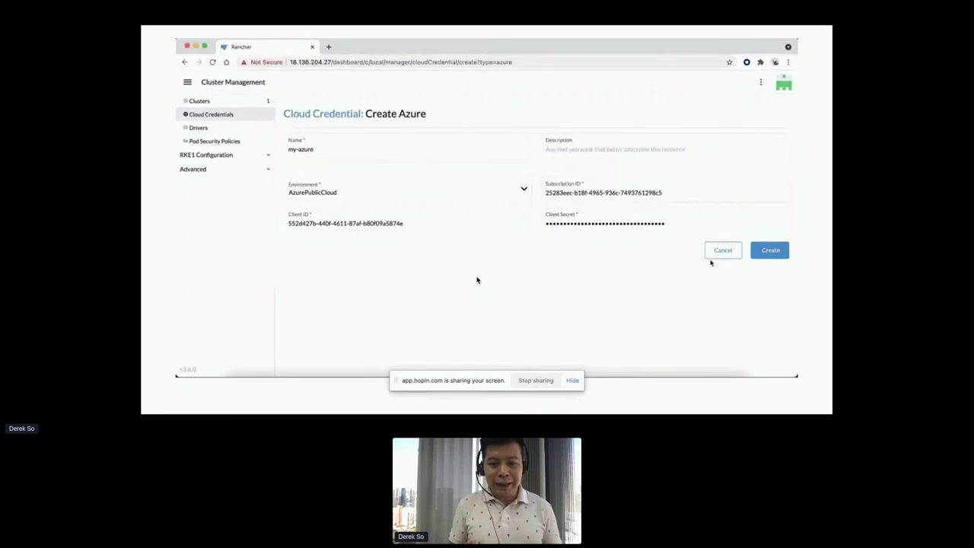
click(770, 255)
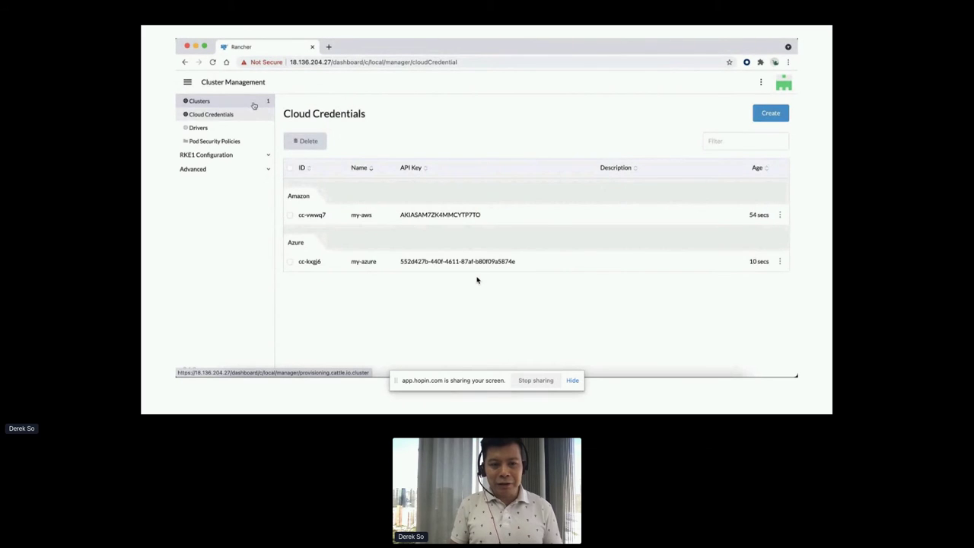
click(254, 106)
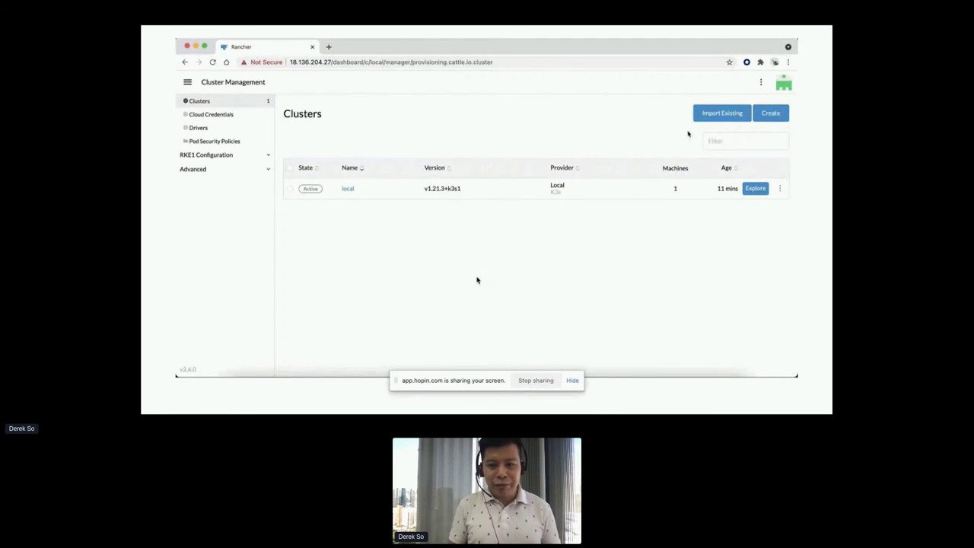
Begin an Amazon EC2 cluster with a new node template in region ap-southeast-1.
click(776, 114)
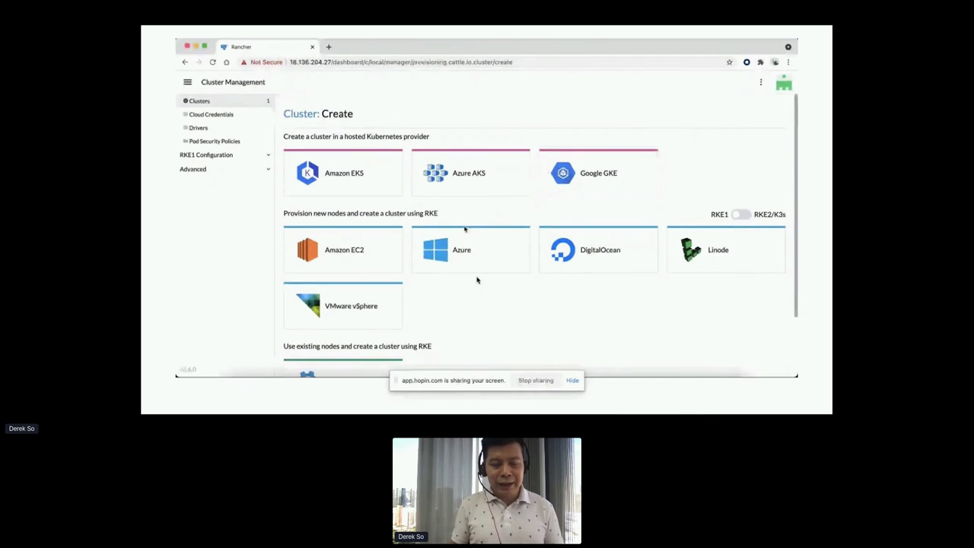
click(370, 250)
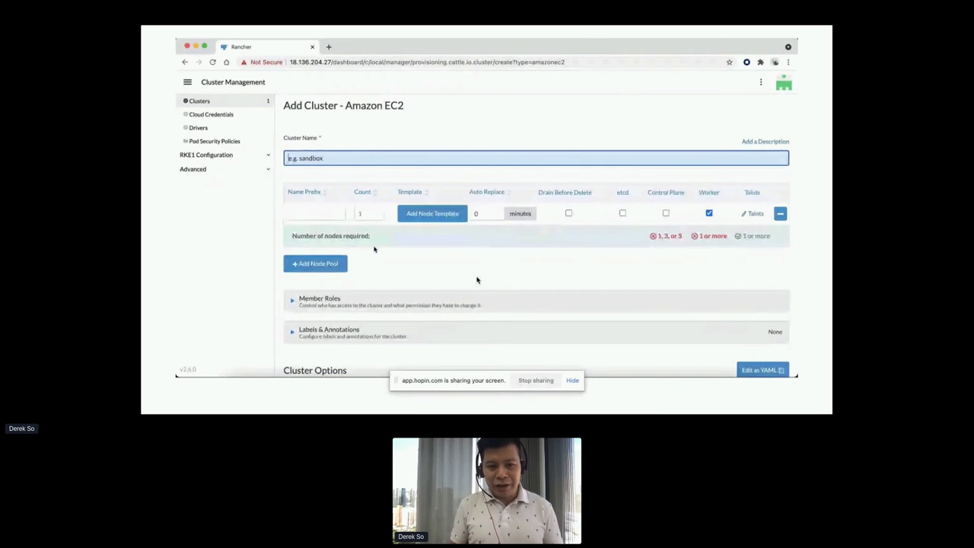
click(445, 215)
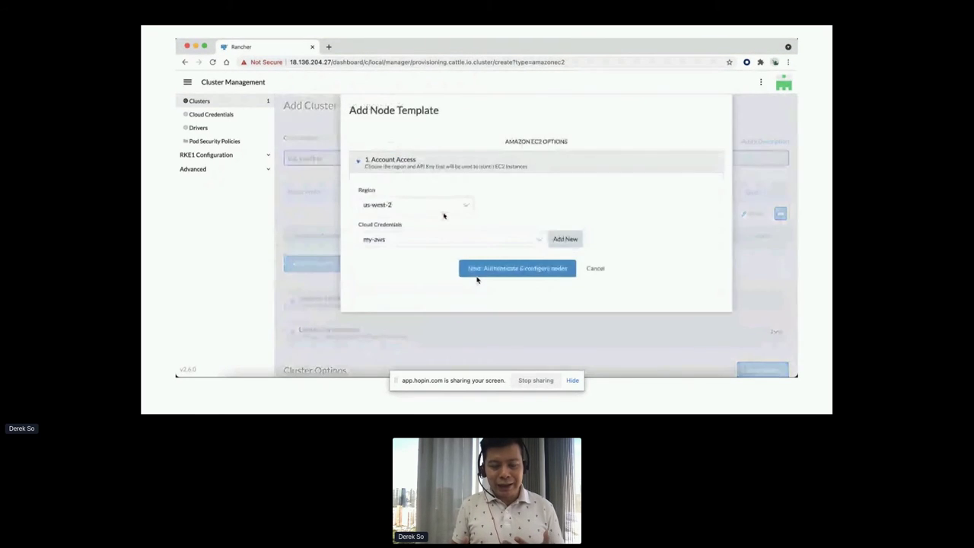
click(457, 204)
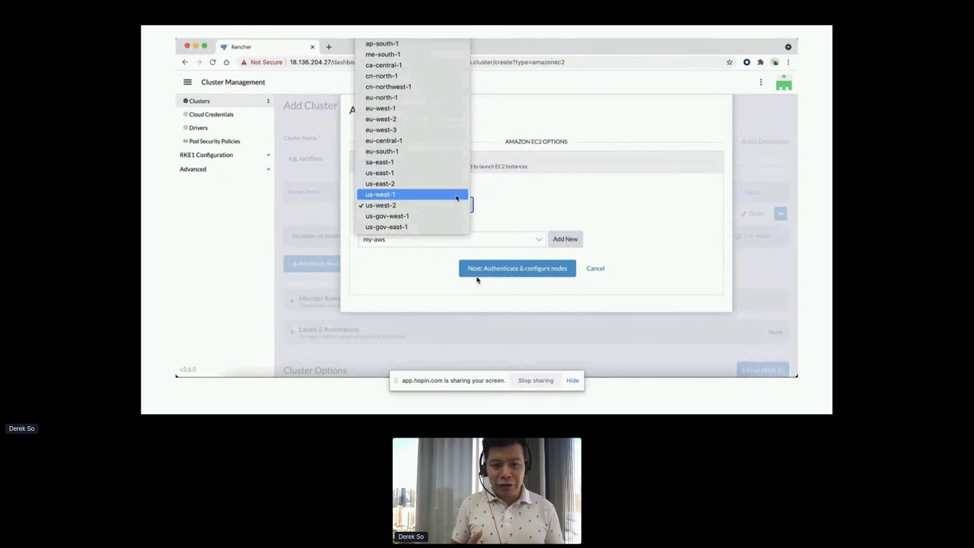
scroll(457, 198, up, 3)
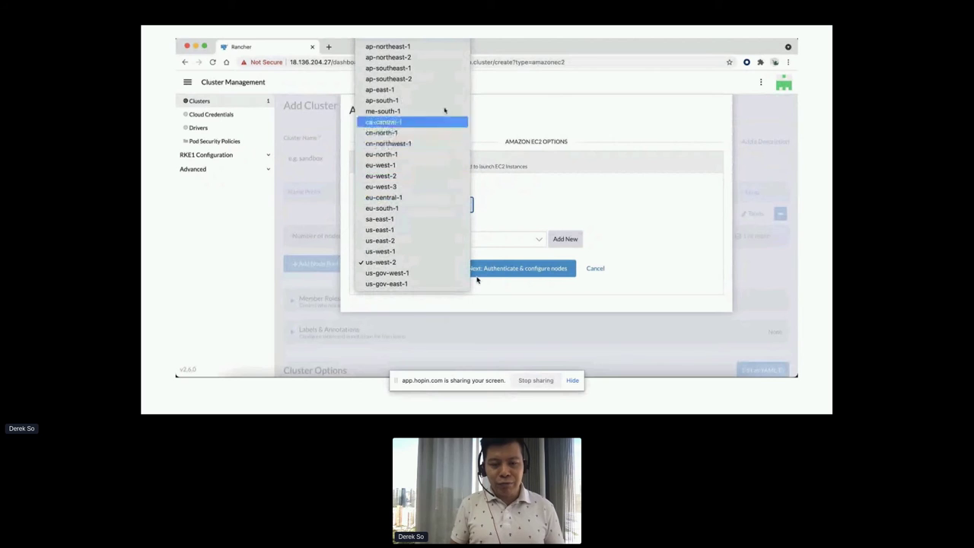
click(457, 68)
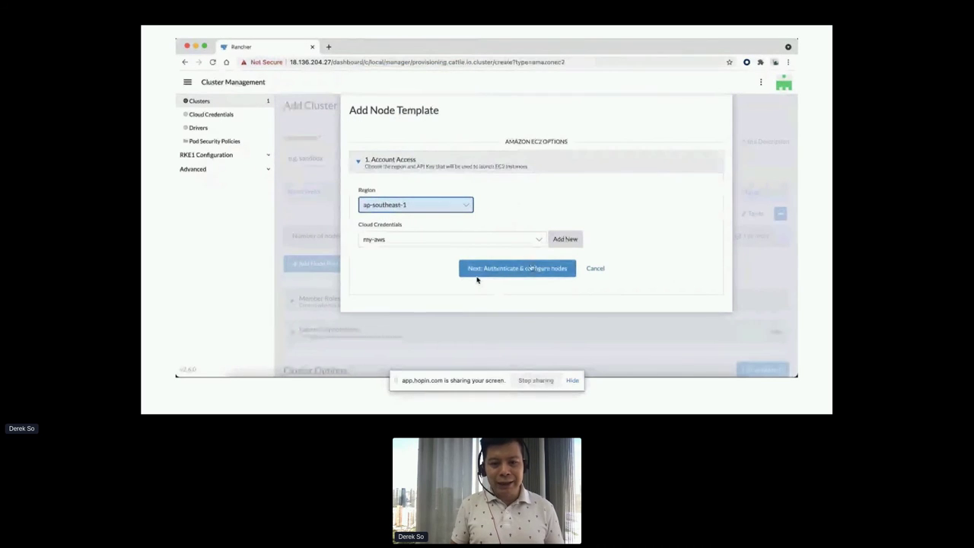
Keep the default zone and rancher-nodes security group, and choose instance type t3.large.
click(533, 270)
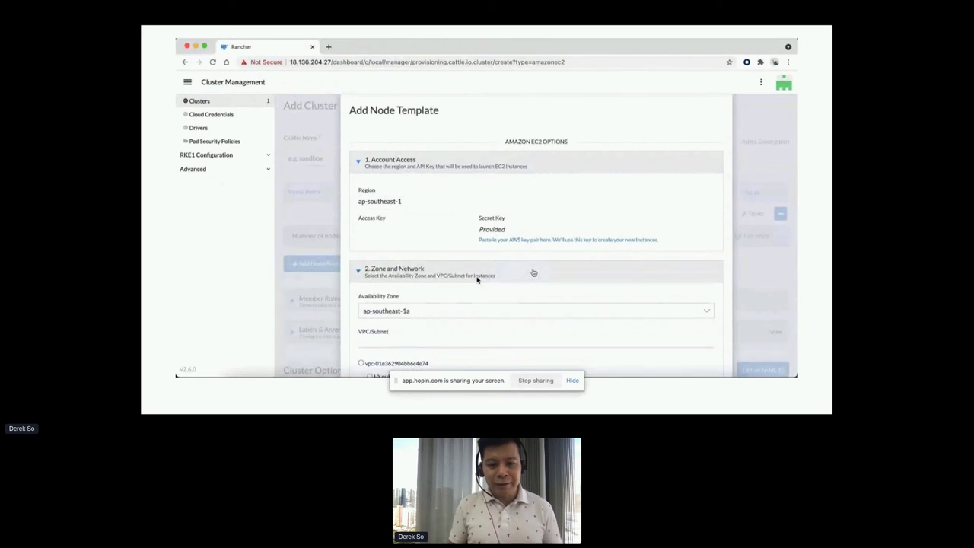
scroll(477, 280, down, 5)
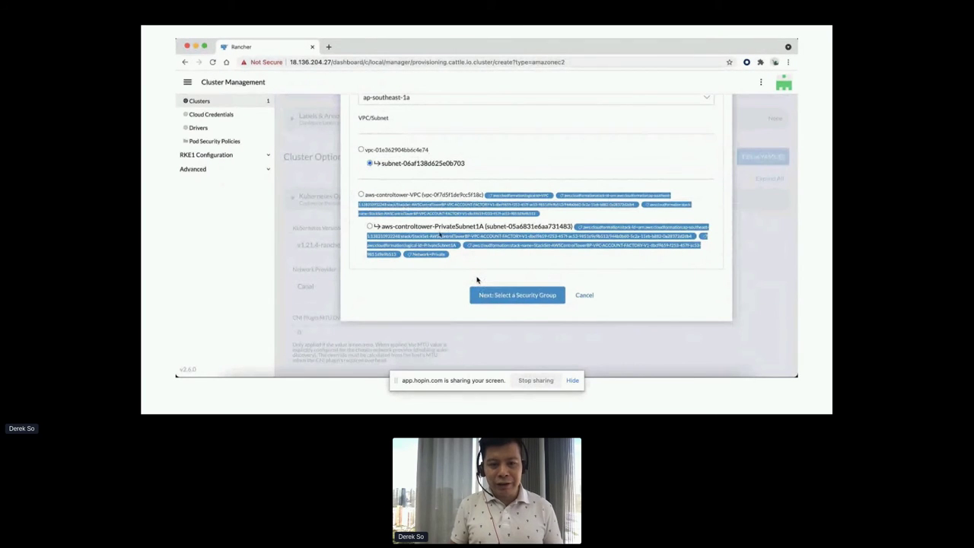
click(503, 297)
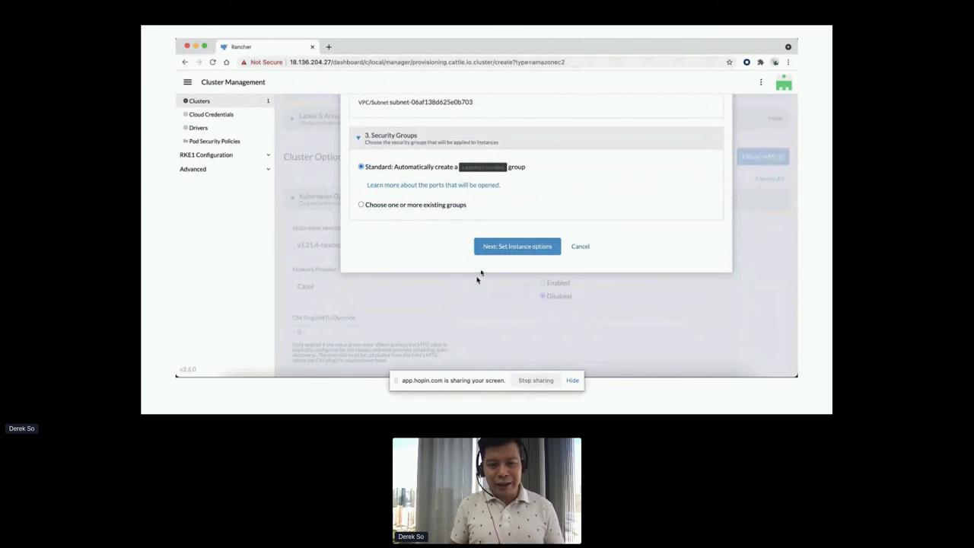
click(516, 247)
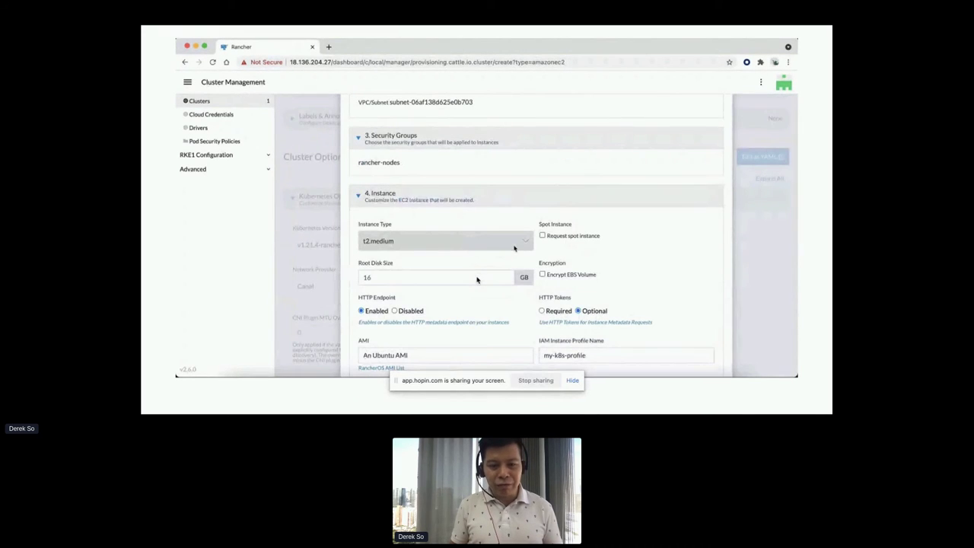
click(519, 245)
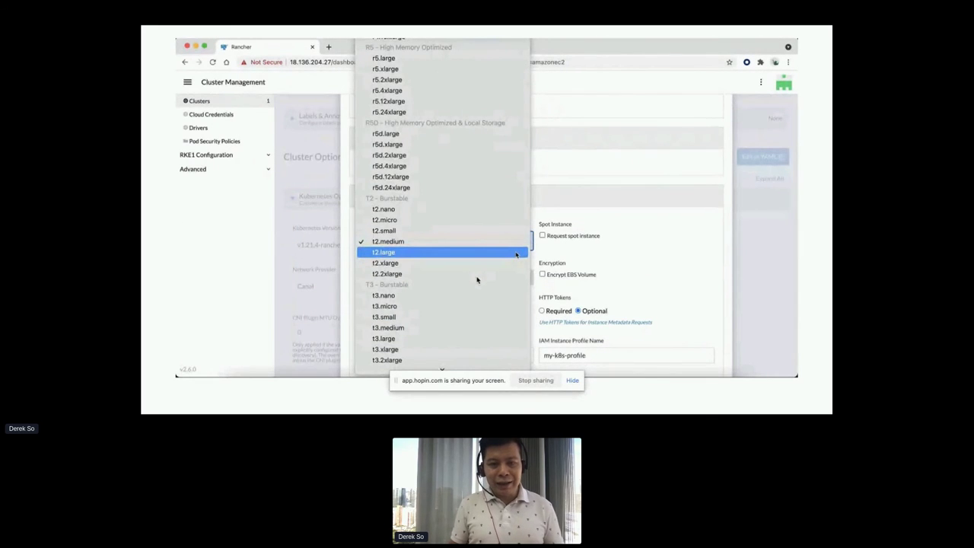
click(460, 339)
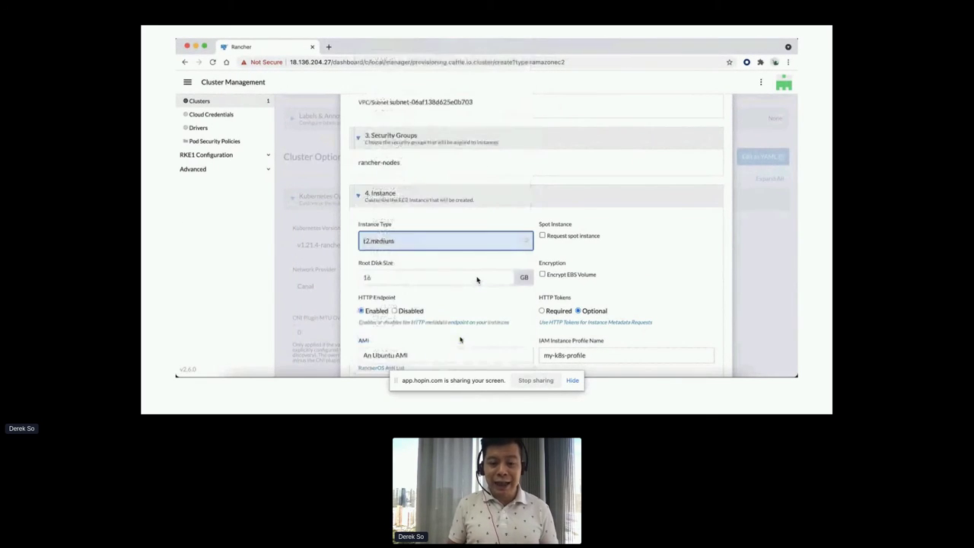
Set IAM profile ec2_instance_profile, name the template ap-southeast-1a-large, and create it.
scroll(494, 299, down, 2)
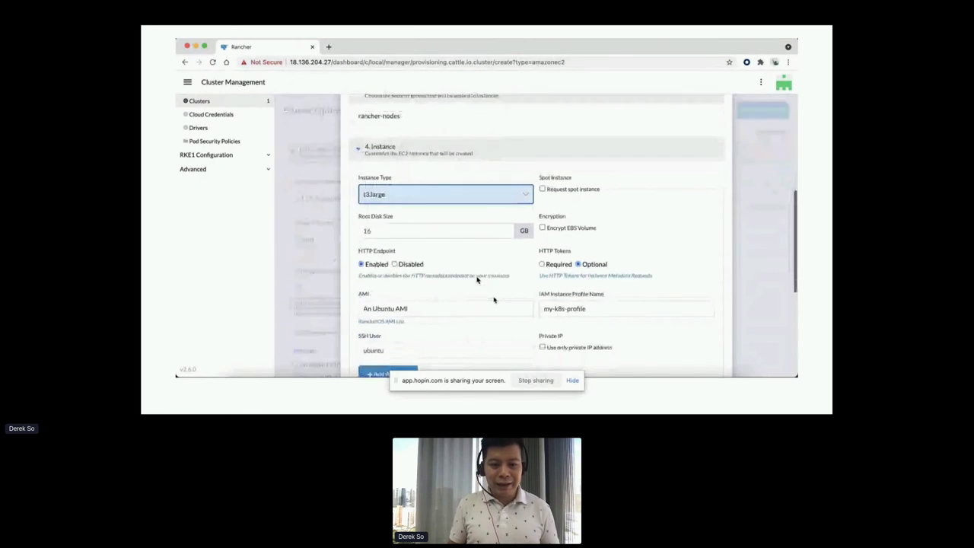
click(604, 287)
text(ec2_instance_profile)
scroll(622, 291, down, 1)
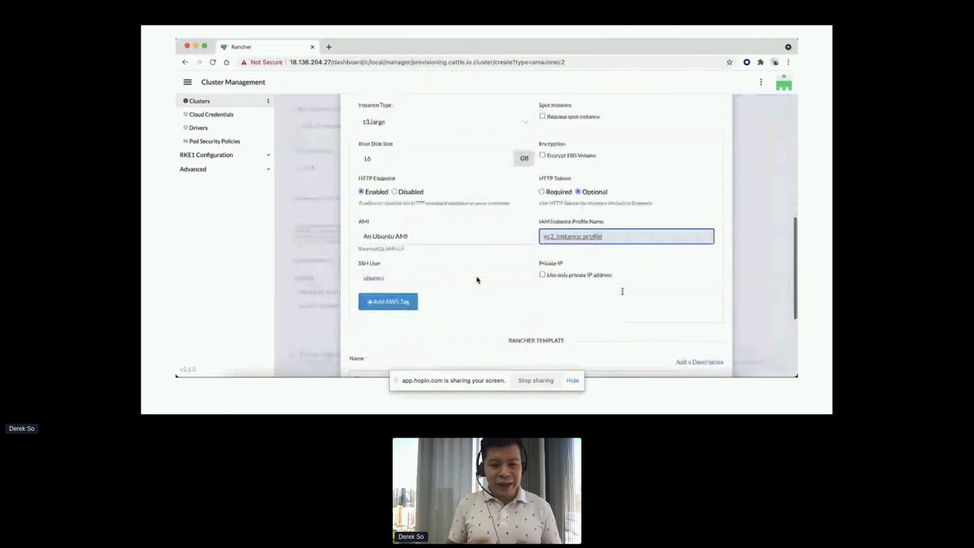
scroll(477, 280, down, 2)
click(477, 280)
text(ap-southeast-1)
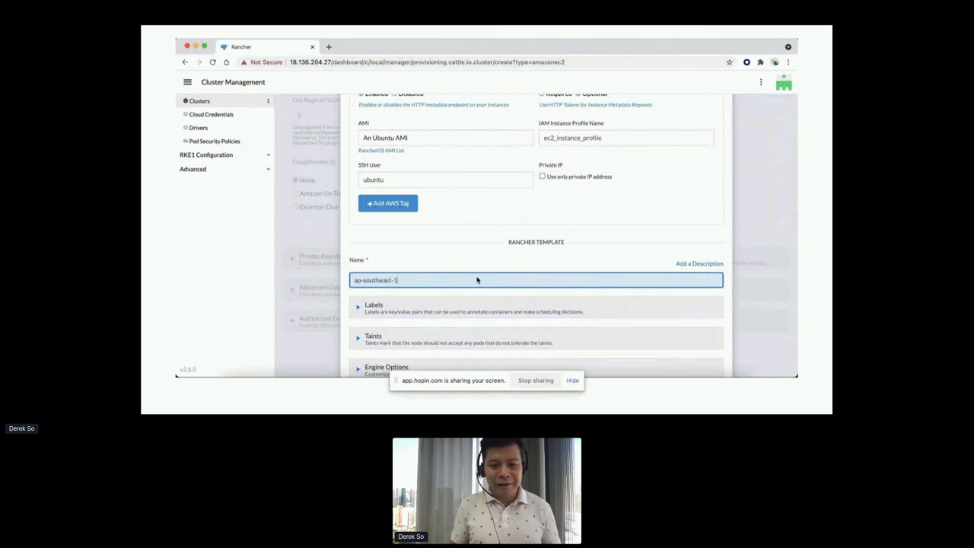
text(a-large)
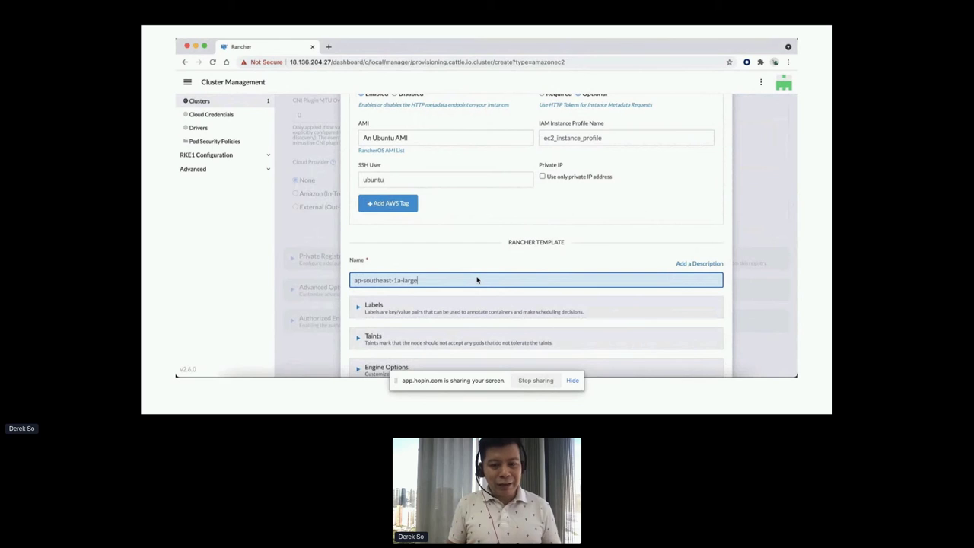
scroll(548, 281, down, 2)
click(517, 351)
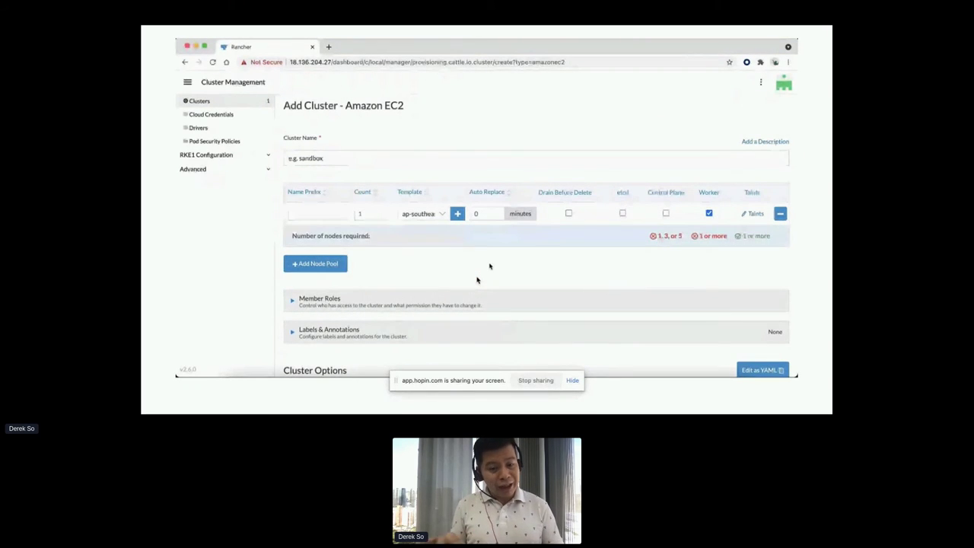
Name the cluster my-aws and give the k8s-master pool only etcd and control plane roles.
click(336, 158)
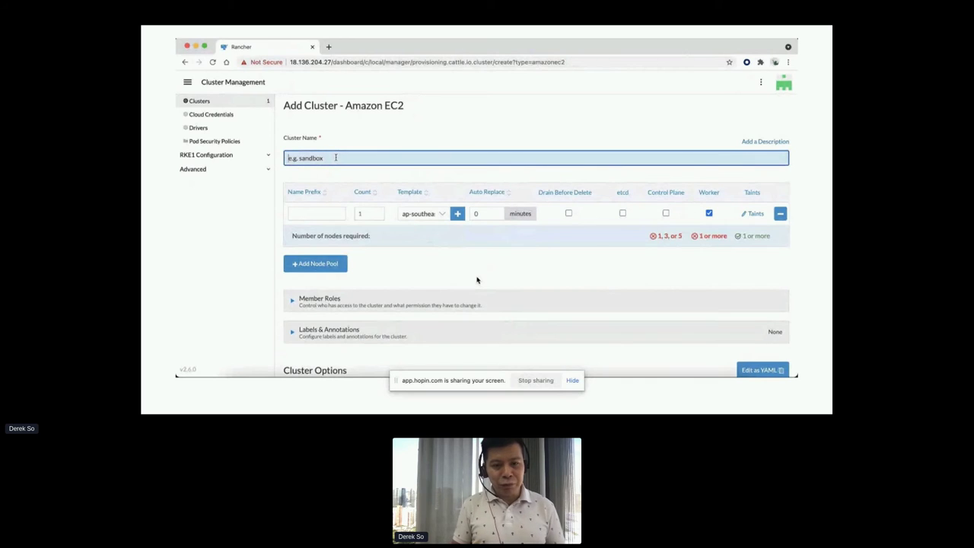
text(my-aws)
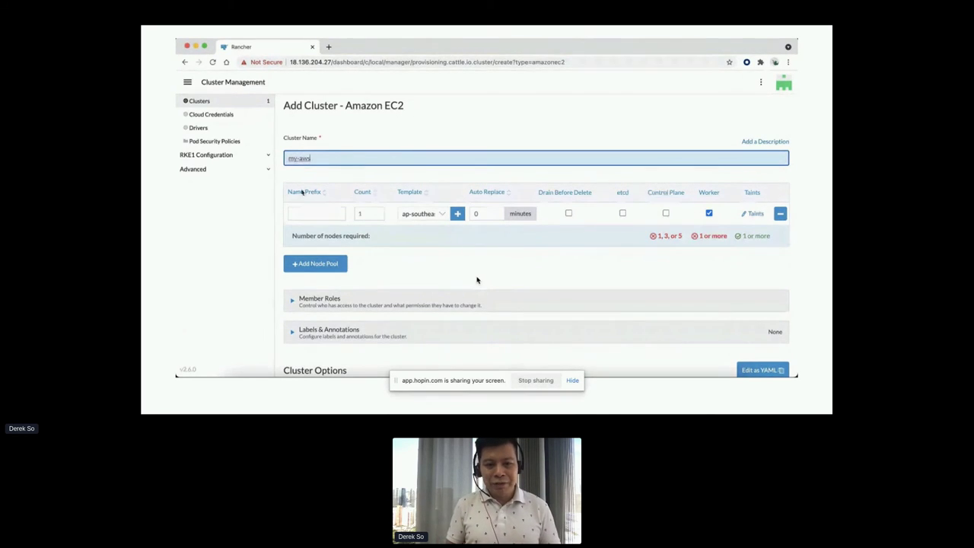
click(315, 214)
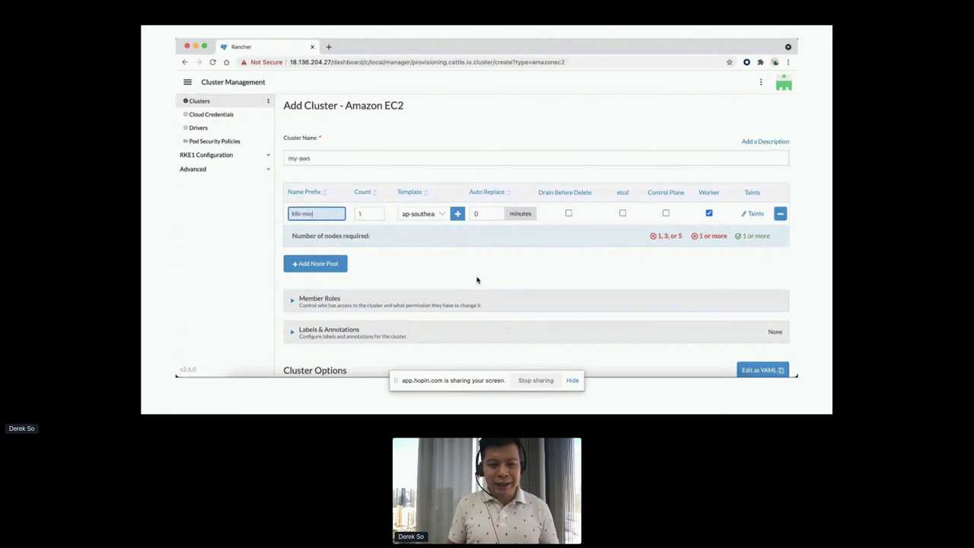
click(442, 215)
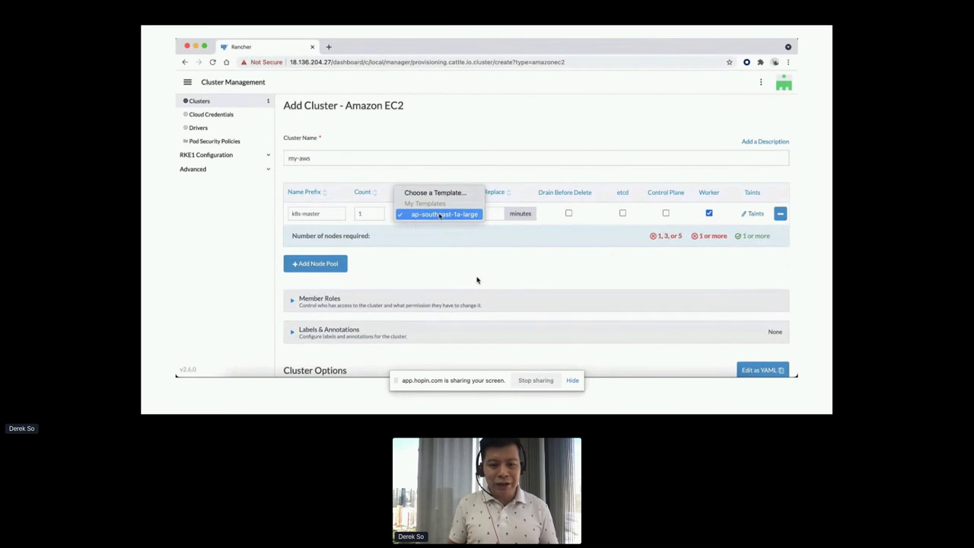
click(623, 214)
click(666, 214)
click(709, 214)
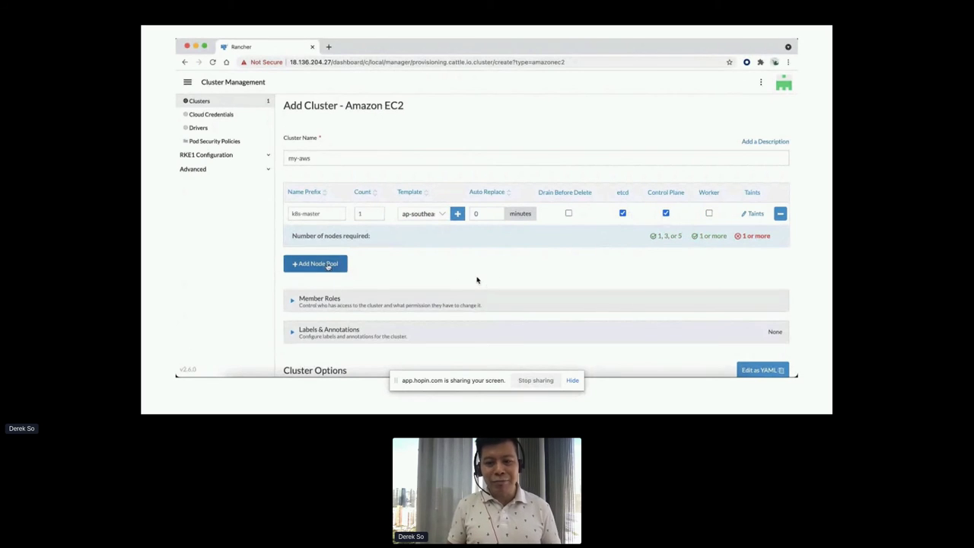
Add a two-node k8s-worker pool with the same template and create the cluster.
click(315, 264)
click(316, 236)
text(k8s-worker)
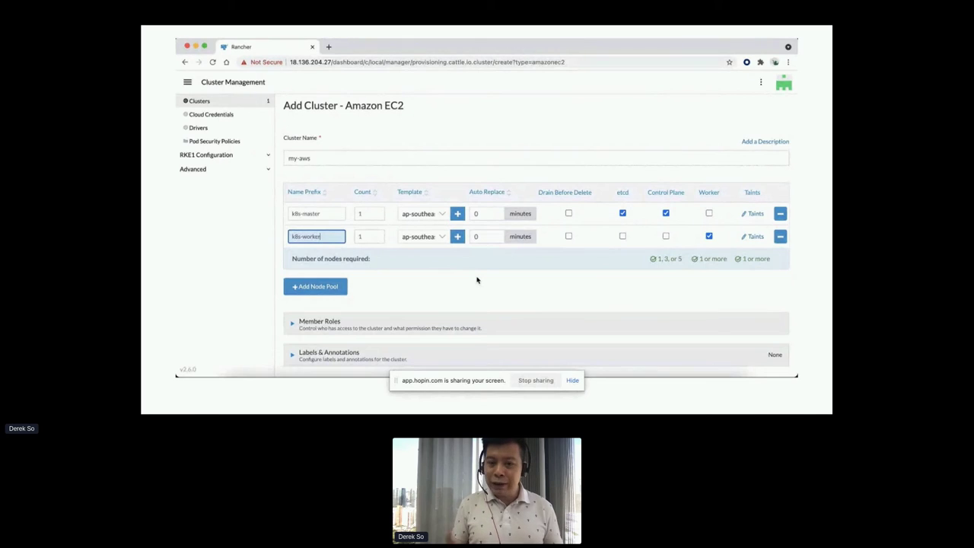
key(Tab)
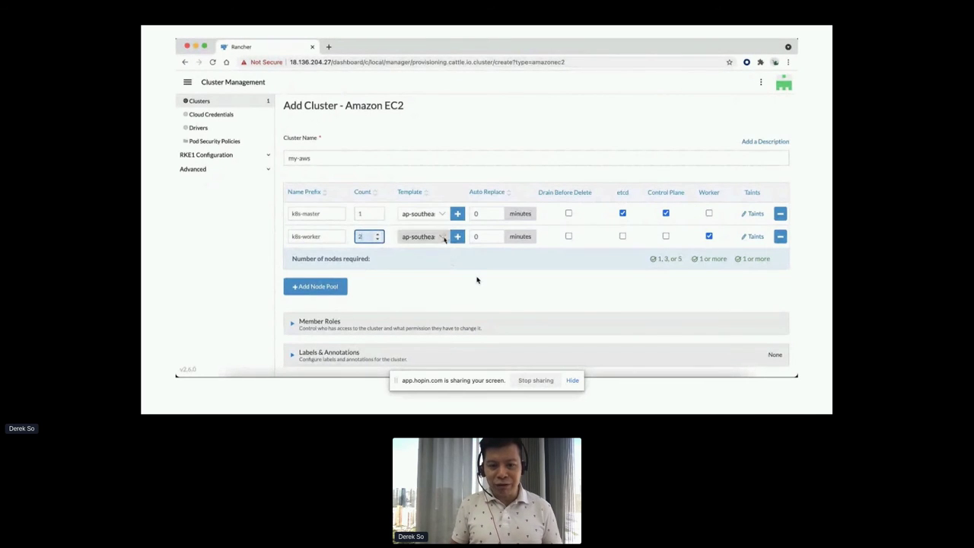
click(445, 236)
click(445, 236)
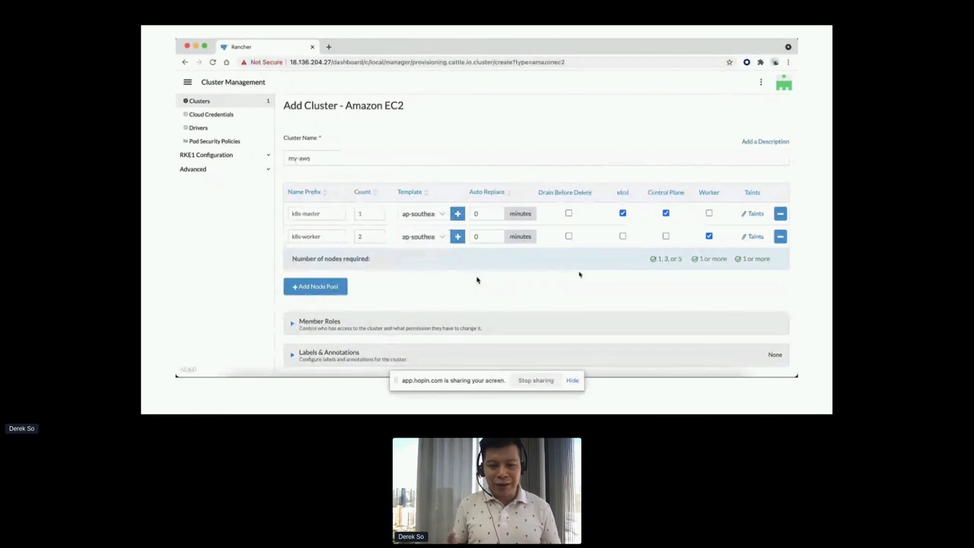
scroll(556, 286, down, 5)
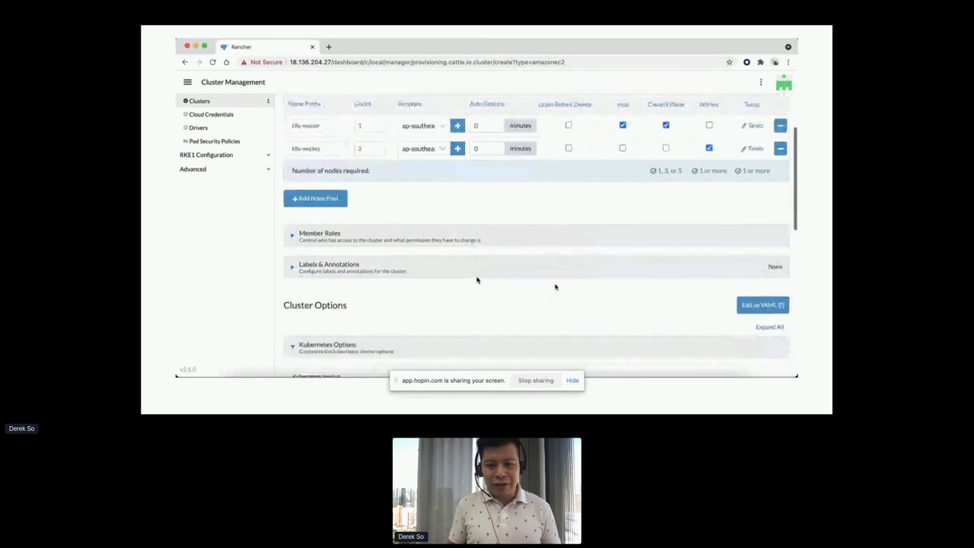
scroll(556, 287, down, 4)
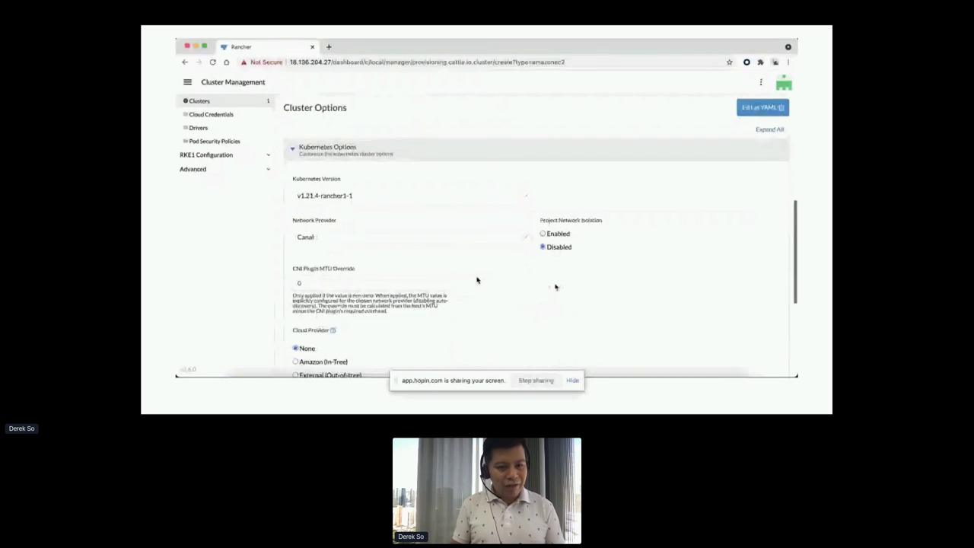
scroll(556, 287, down, 4)
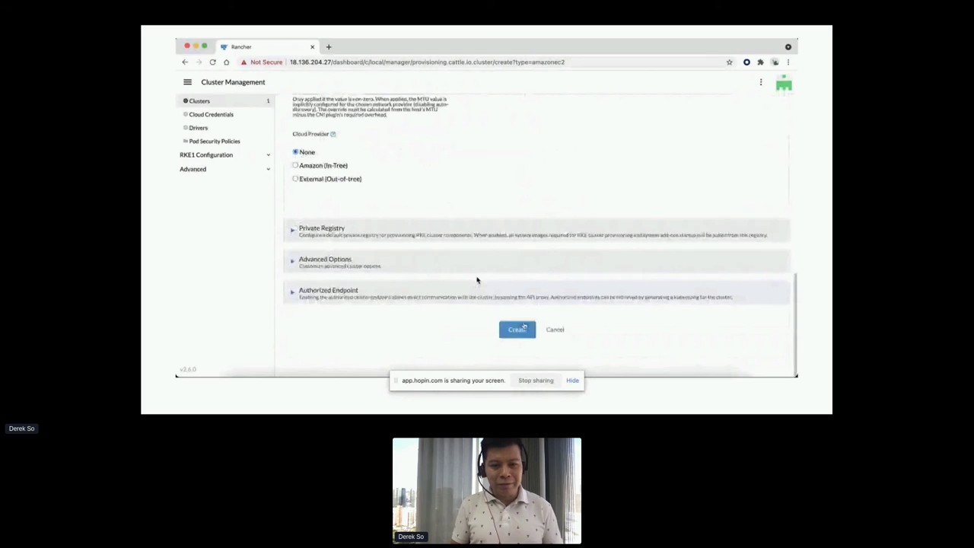
click(521, 330)
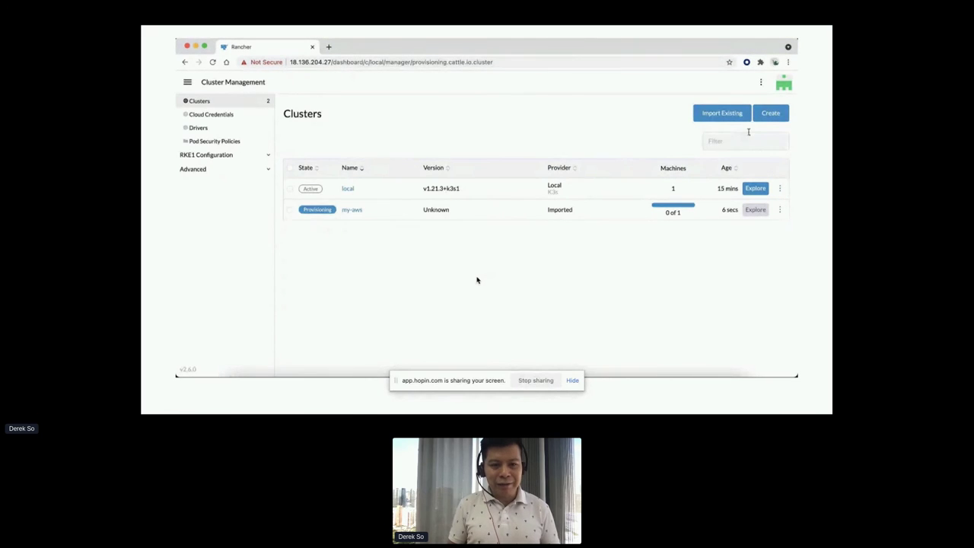
click(771, 114)
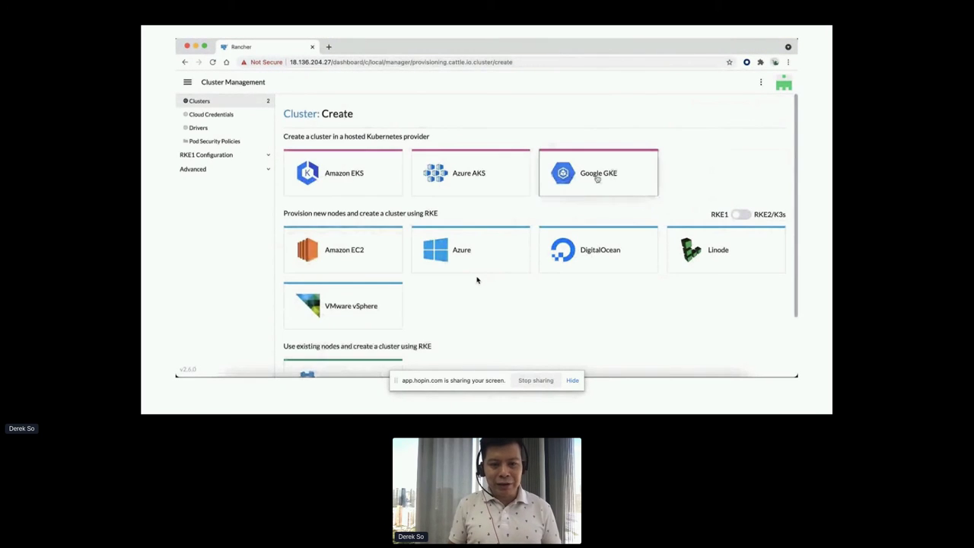
click(484, 240)
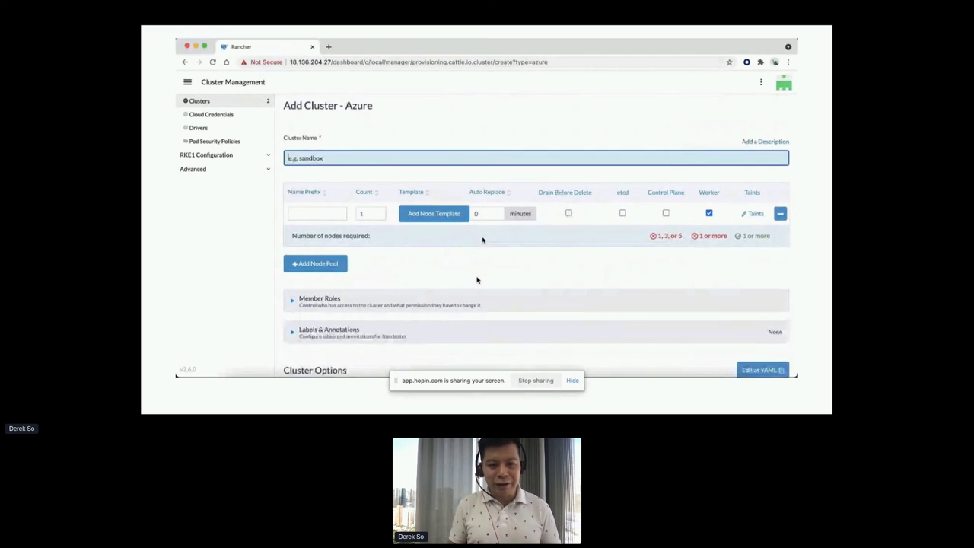
Start a new Azure node template with region Australia East.
click(454, 214)
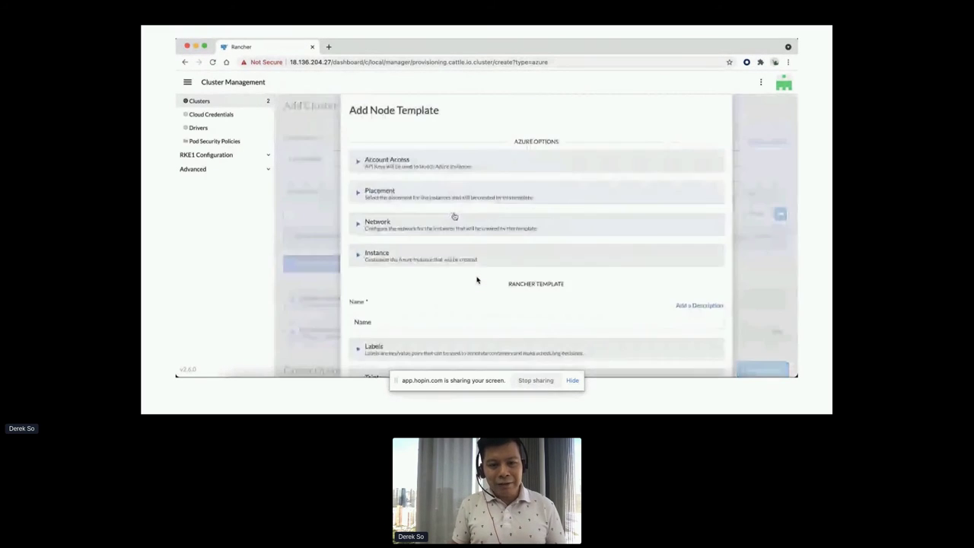
scroll(472, 221, down, 2)
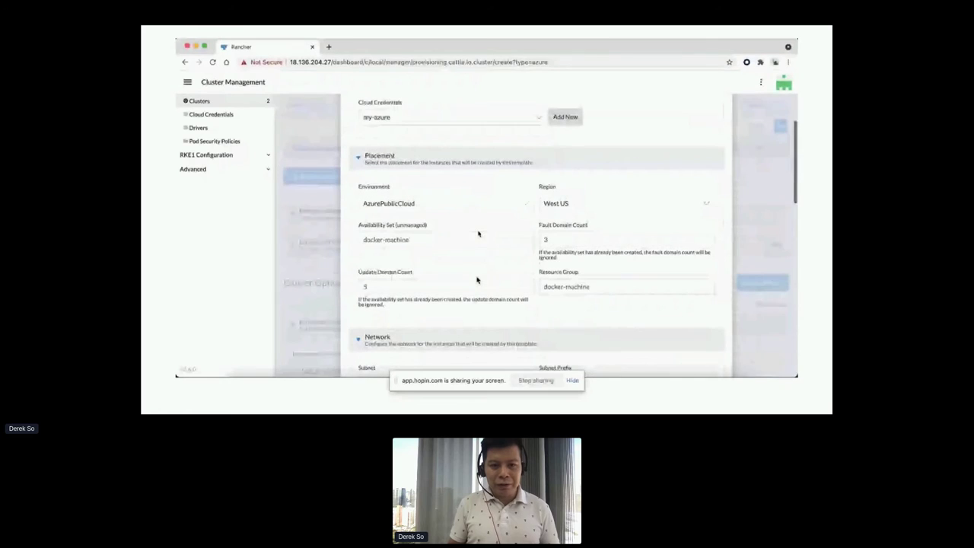
click(584, 204)
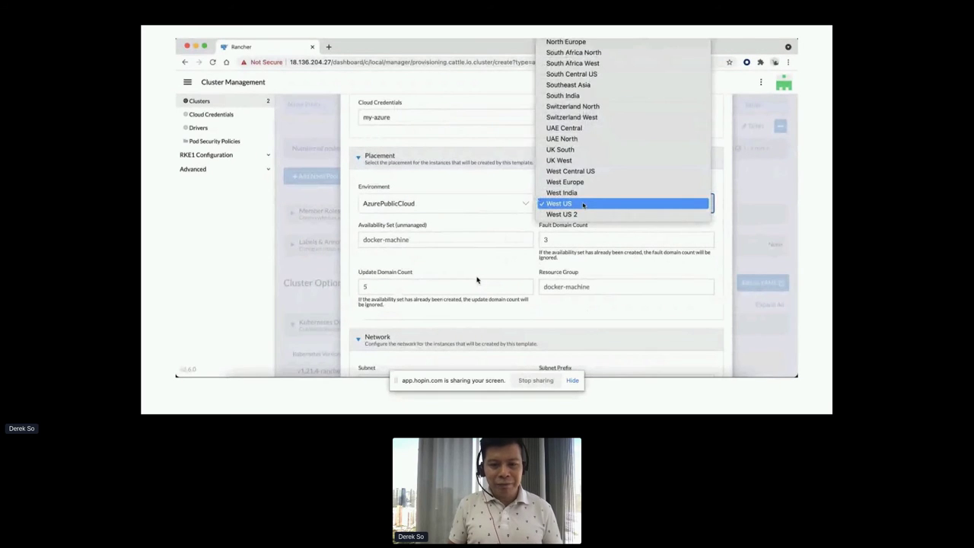
scroll(583, 204, up, 5)
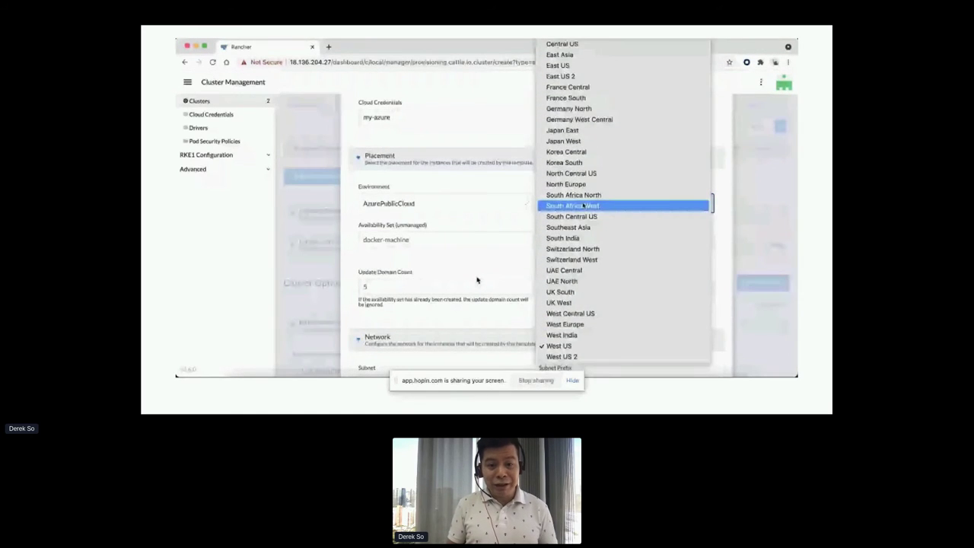
scroll(583, 205, up, 2)
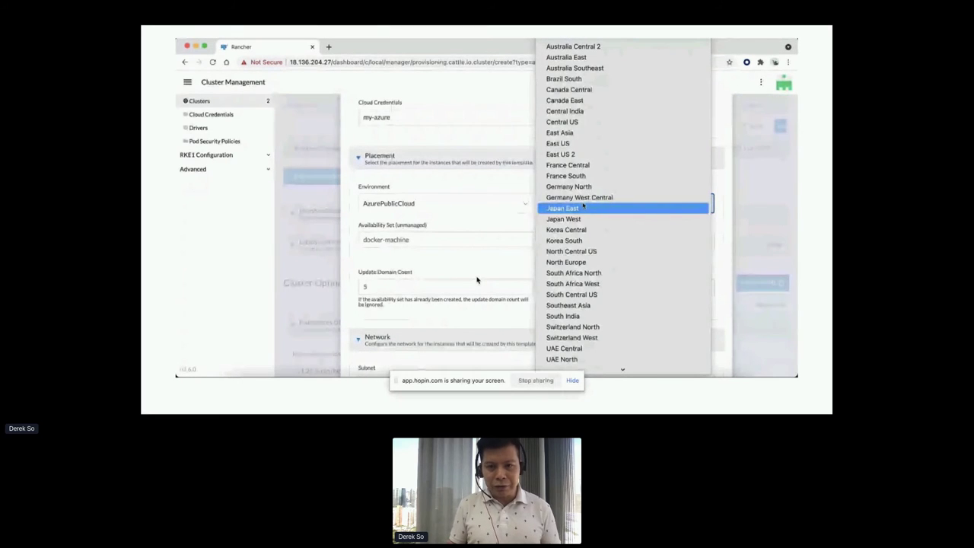
click(613, 60)
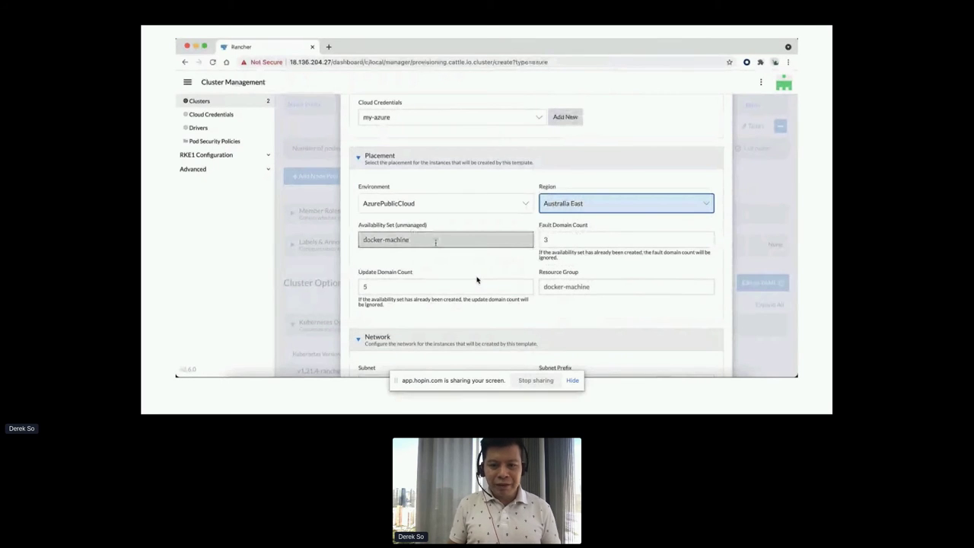
Set availability set rancher-availability-set, resource group Rancher, and fault and update domain counts 2.
triple_click(483, 247)
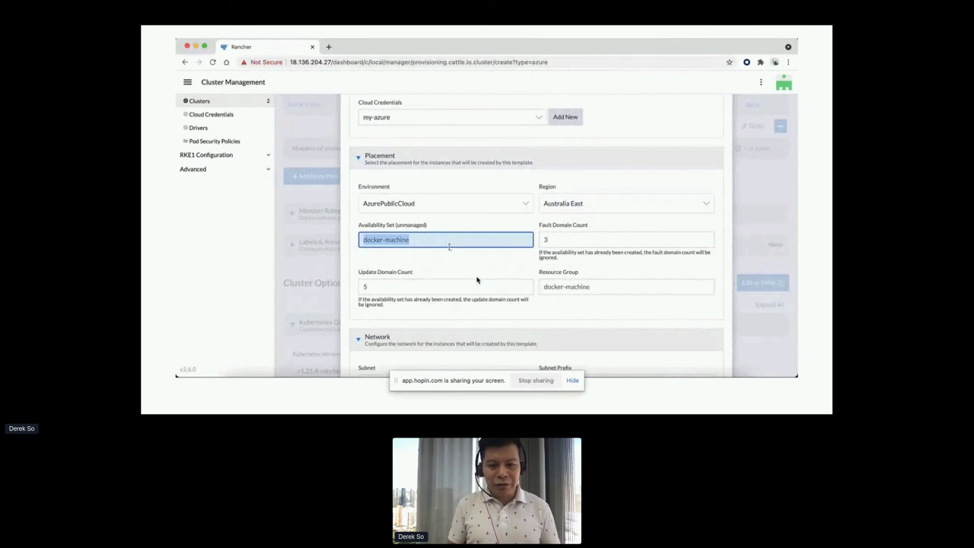
text(rancher-availabili)
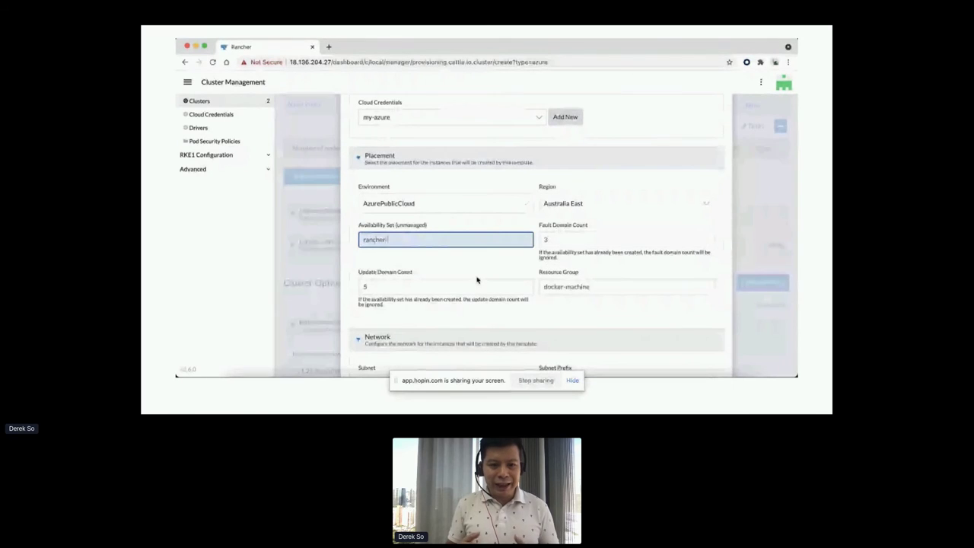
text(ty-set)
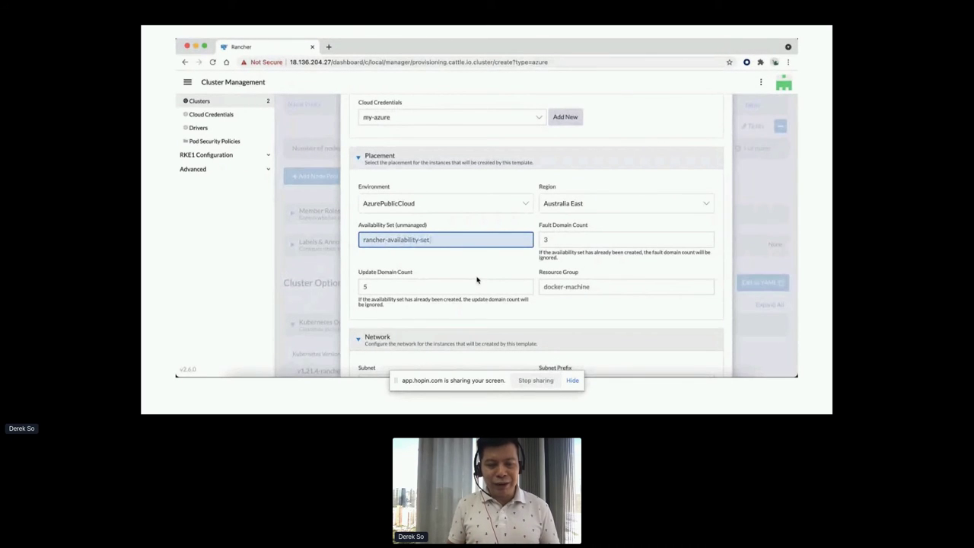
key(Tab)
key(Tab)
key(Tab)
text(Rancher)
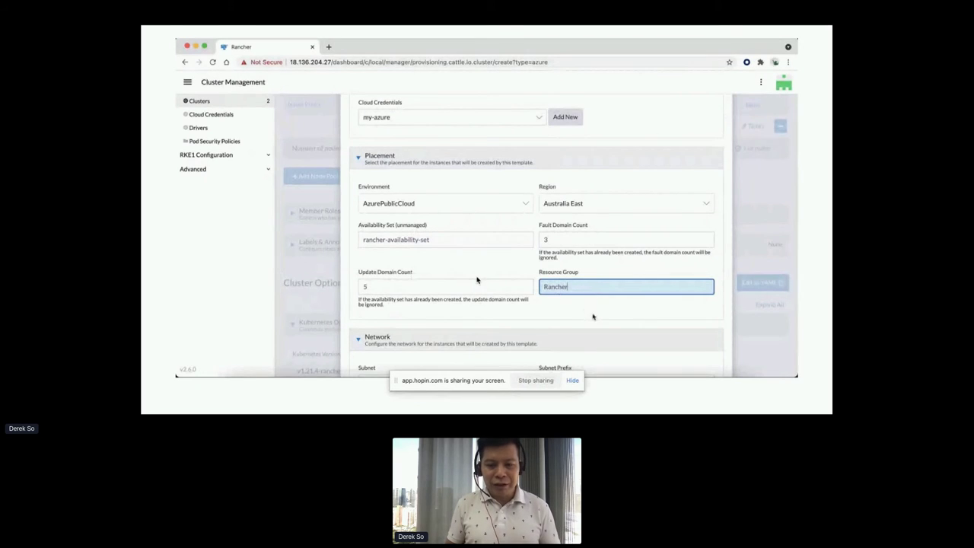
key(shift+Tab)
key(shift+Tab)
text(2)
key(Tab)
text(2)
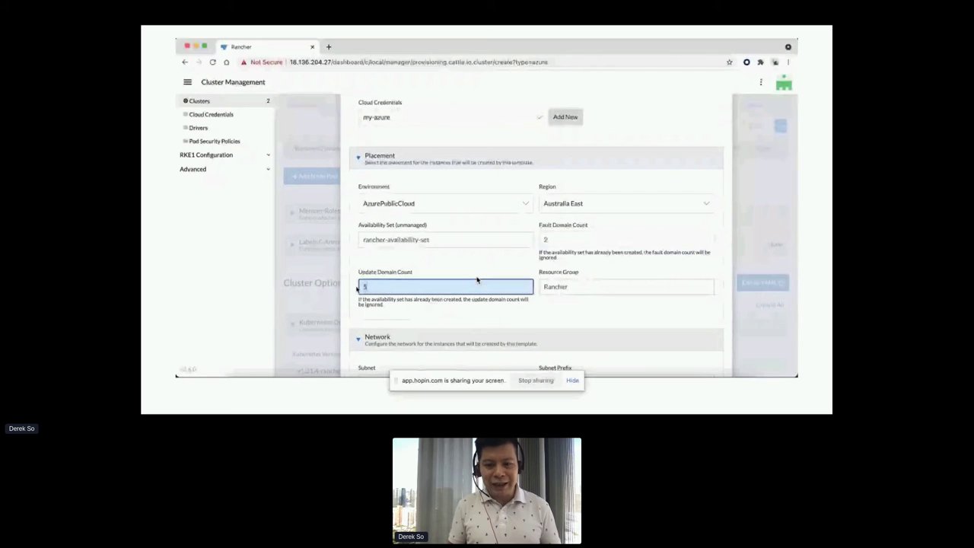
scroll(478, 280, down, 2)
Set the template's subnet to rancher-subnet and VNet to rancher-vnet.
key(Tab)
key(Tab)
text(rancher)
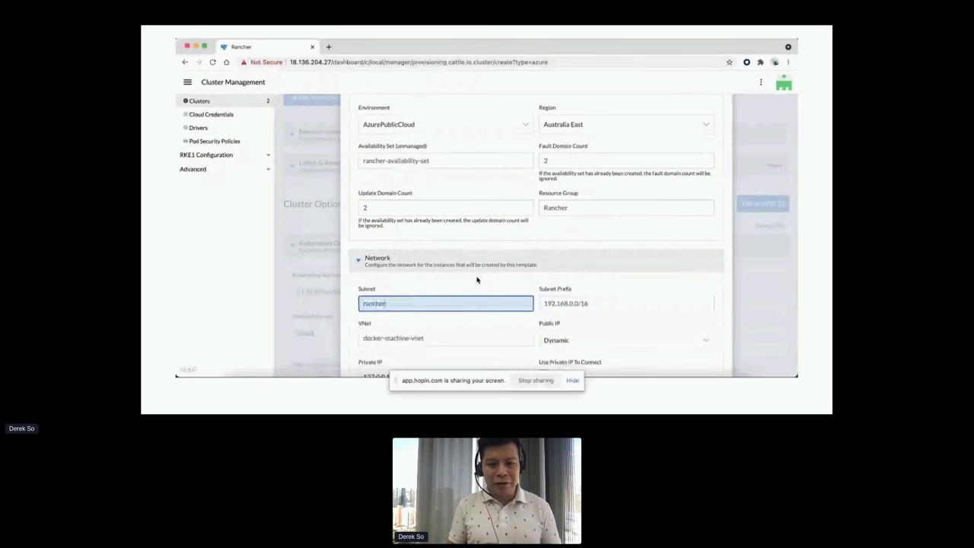
text(-subnet)
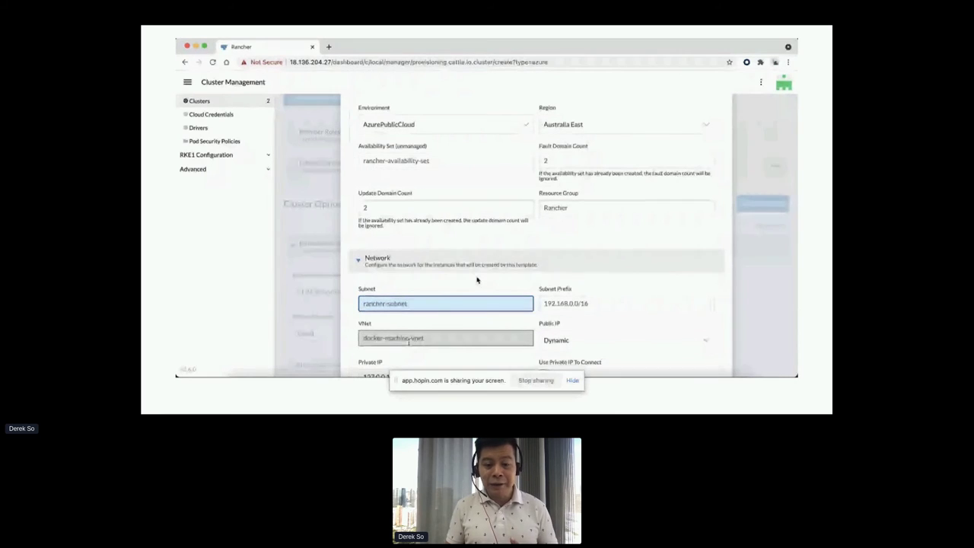
key(Tab)
text(rancher-vnet)
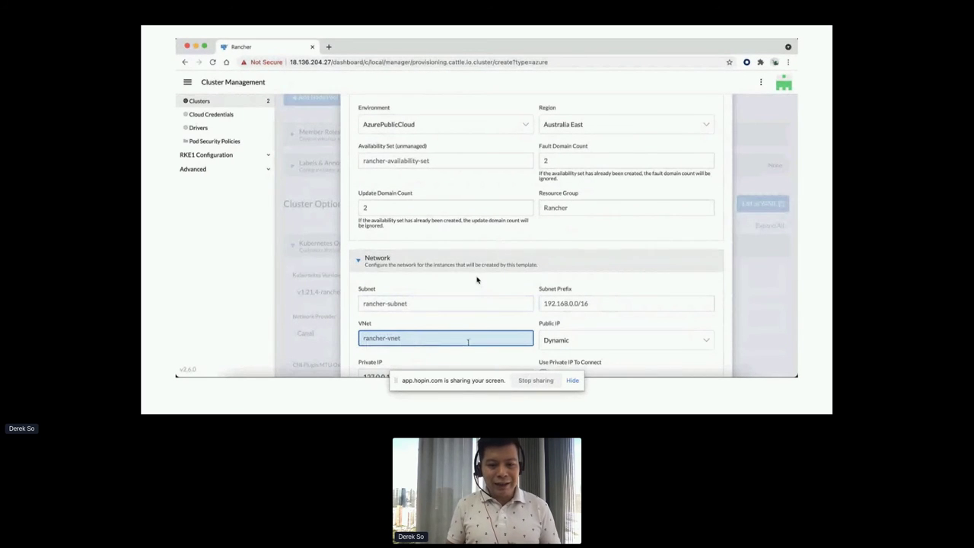
scroll(477, 280, down, 3)
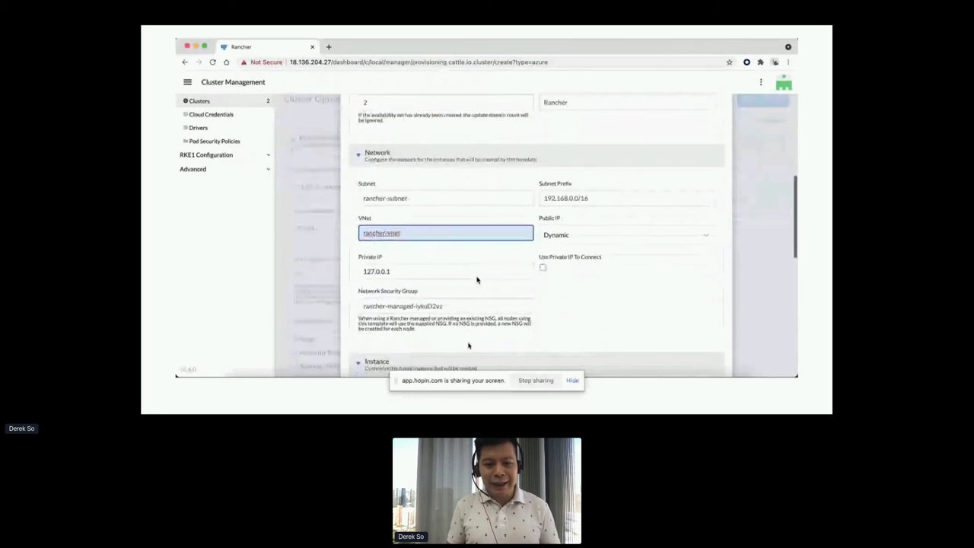
scroll(477, 280, down, 2)
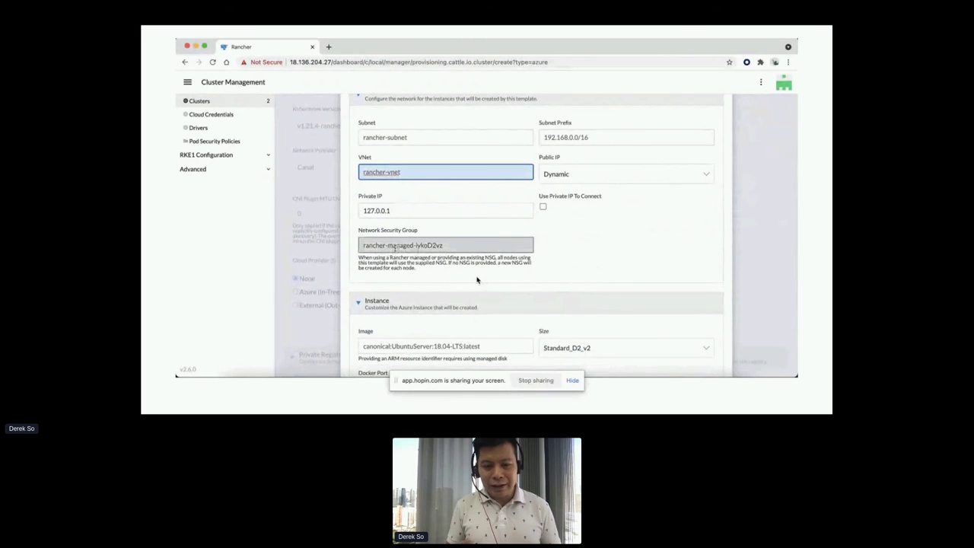
scroll(455, 286, down, 2)
scroll(455, 286, down, 1)
Choose VM size Standard_D4, name the template au-east-std-v4, and create it.
click(640, 216)
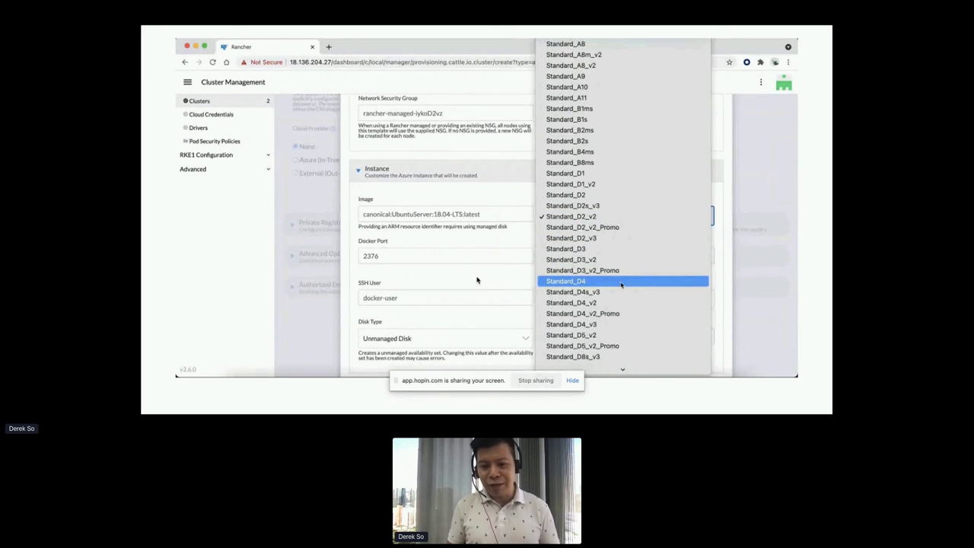
click(621, 282)
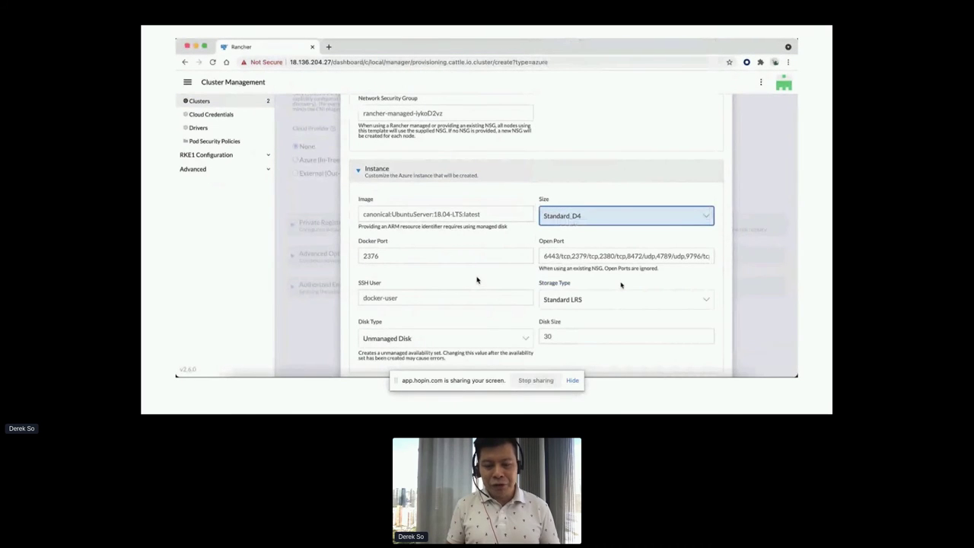
scroll(622, 285, down, 3)
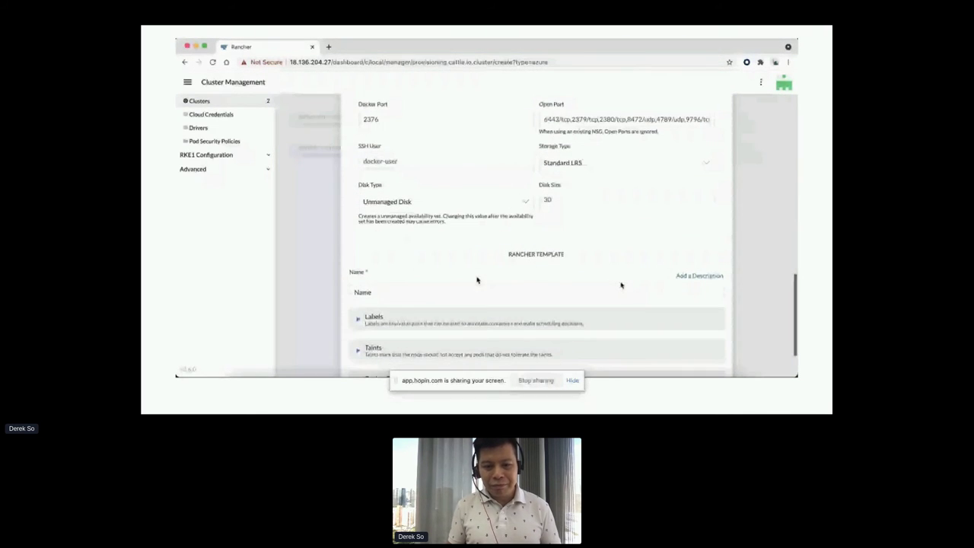
click(438, 292)
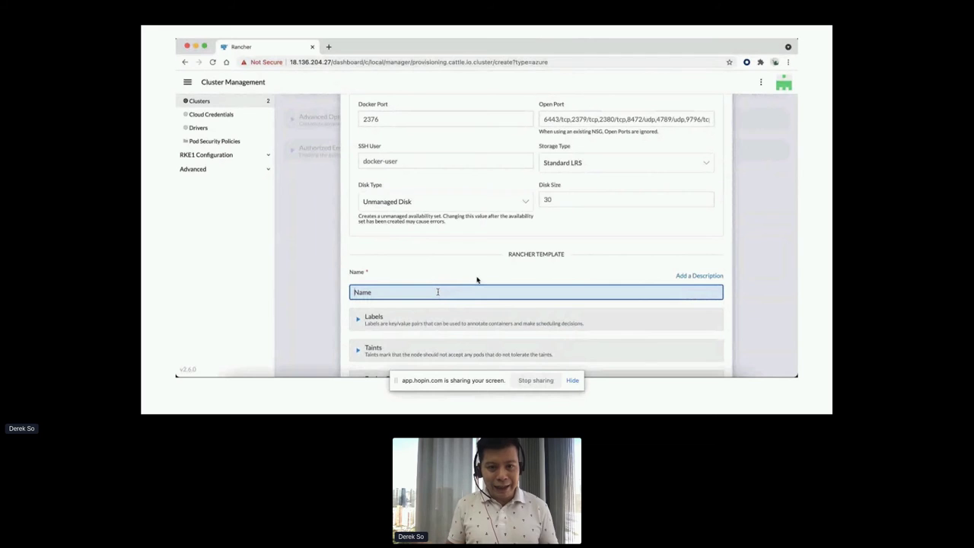
scroll(477, 280, up, 8)
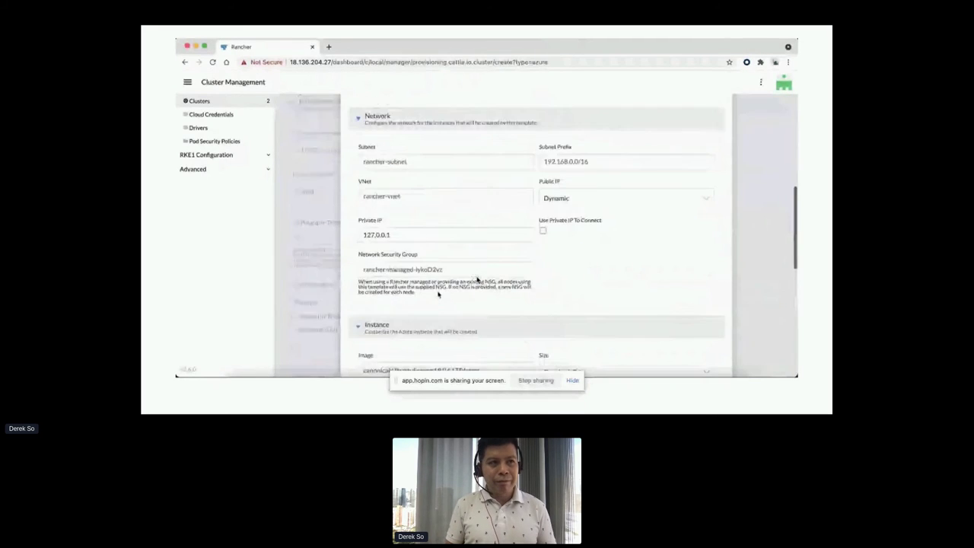
scroll(478, 280, down, 9)
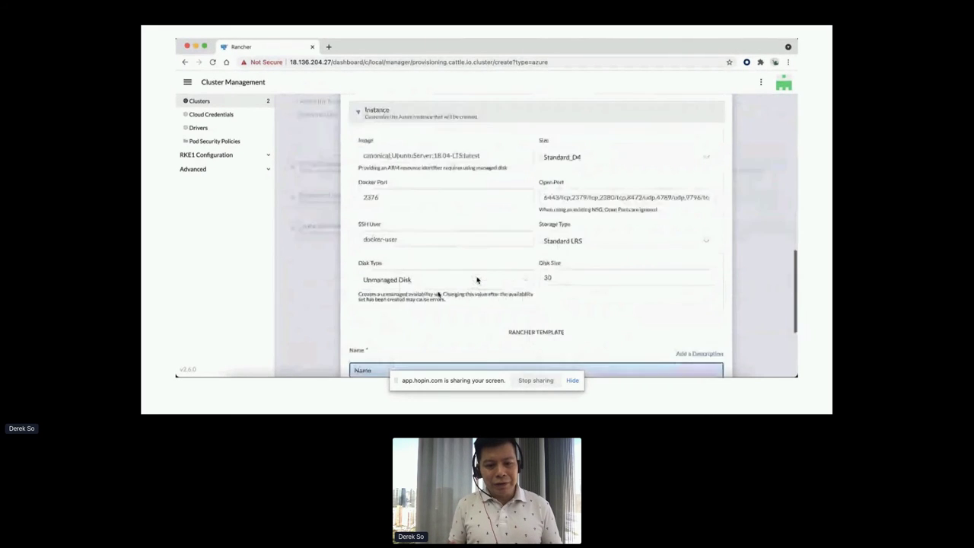
text(az-)
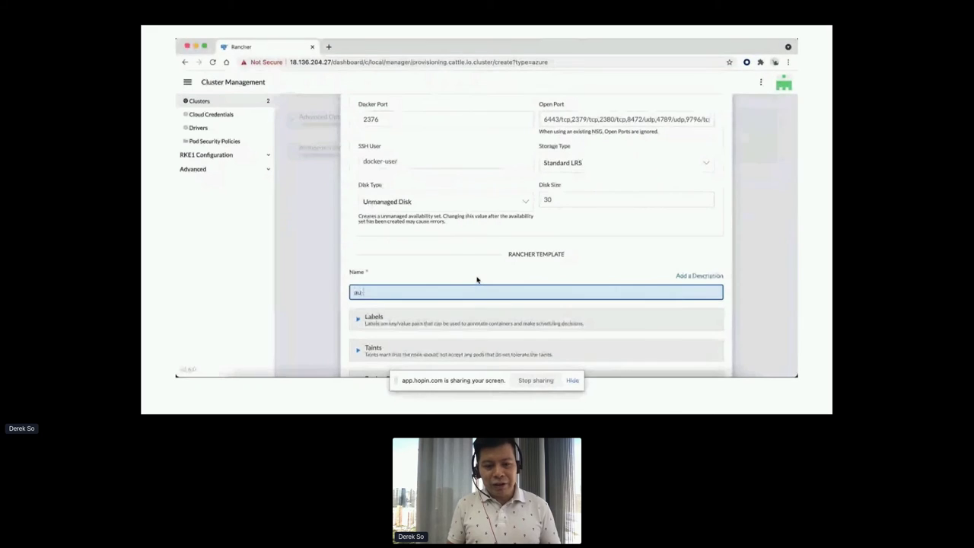
text(east-)
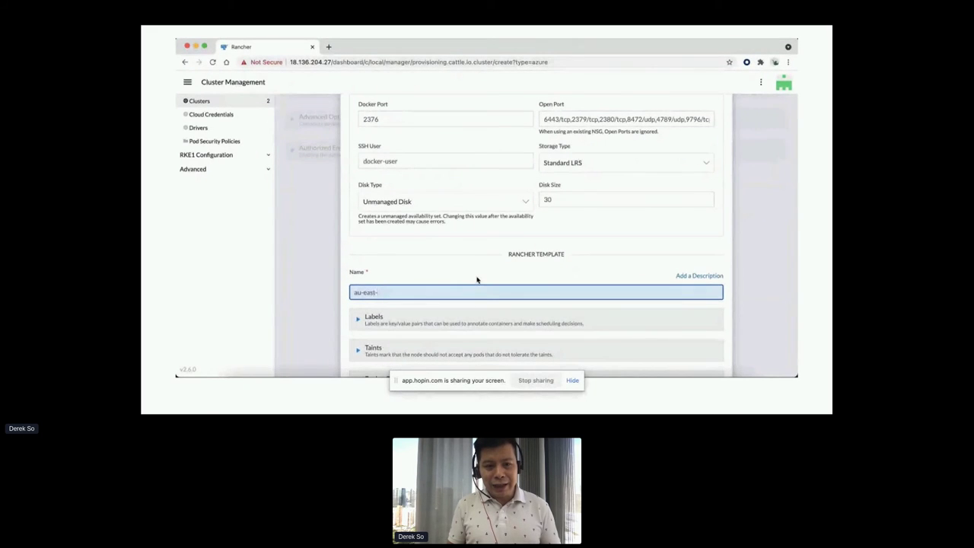
text(std-v4)
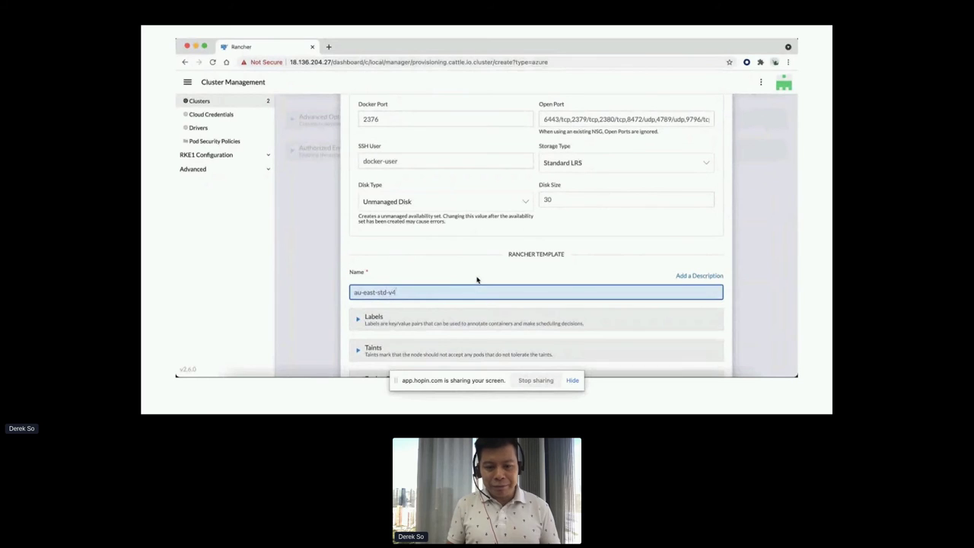
scroll(478, 280, down, 2)
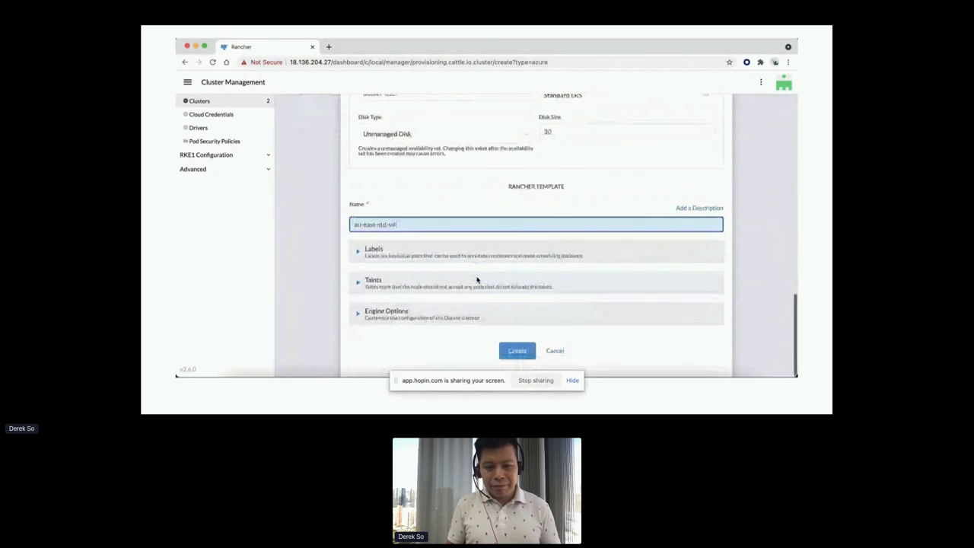
click(512, 352)
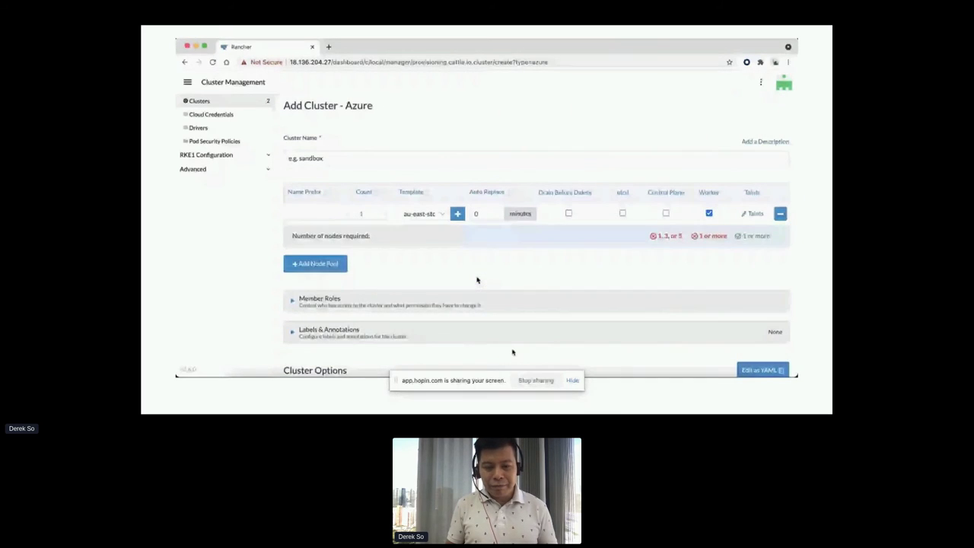
Name the cluster my-azure and give the k8s-master pool only etcd and control plane roles.
text(my-a)
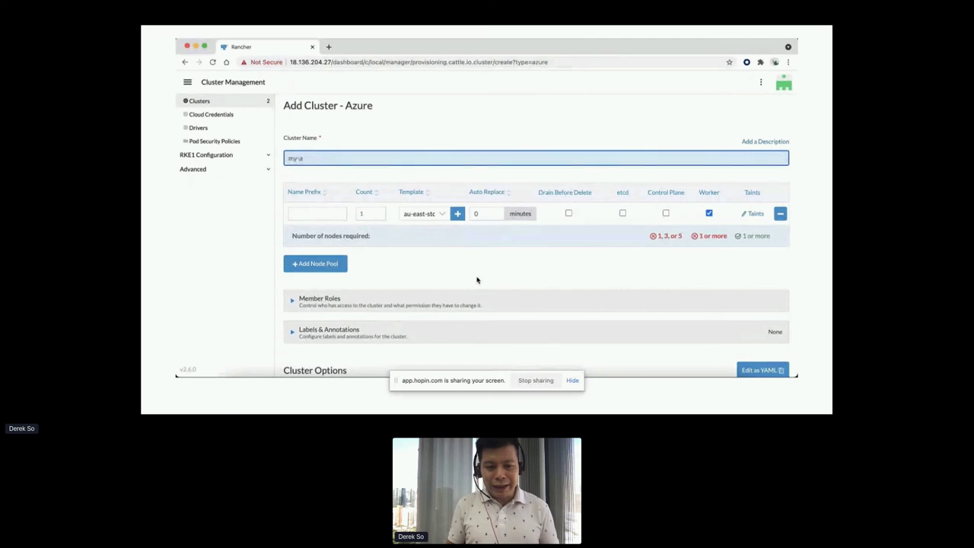
key(Tab)
text(k8s-)
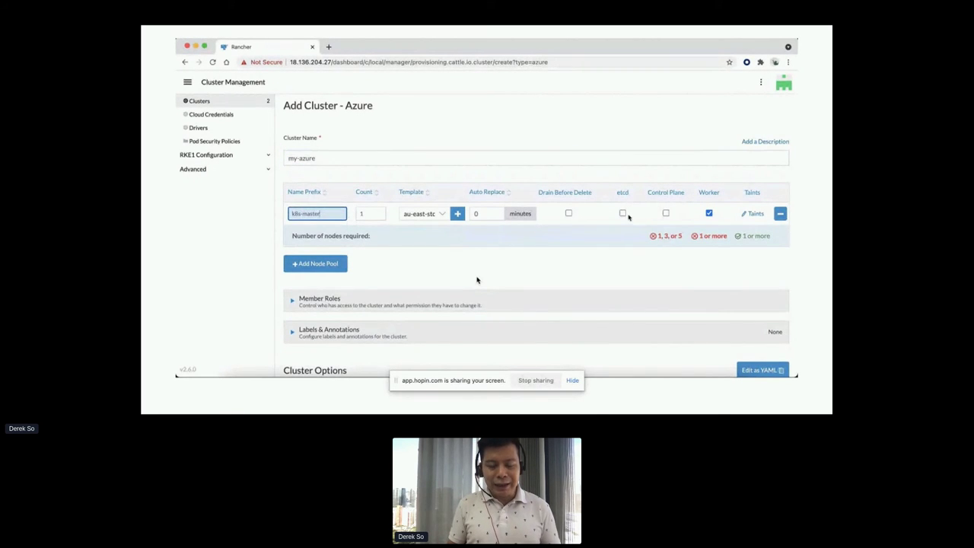
click(622, 214)
click(709, 213)
click(665, 214)
Add a k8s-worker pool of 2 nodes, keeping the same node template.
click(320, 263)
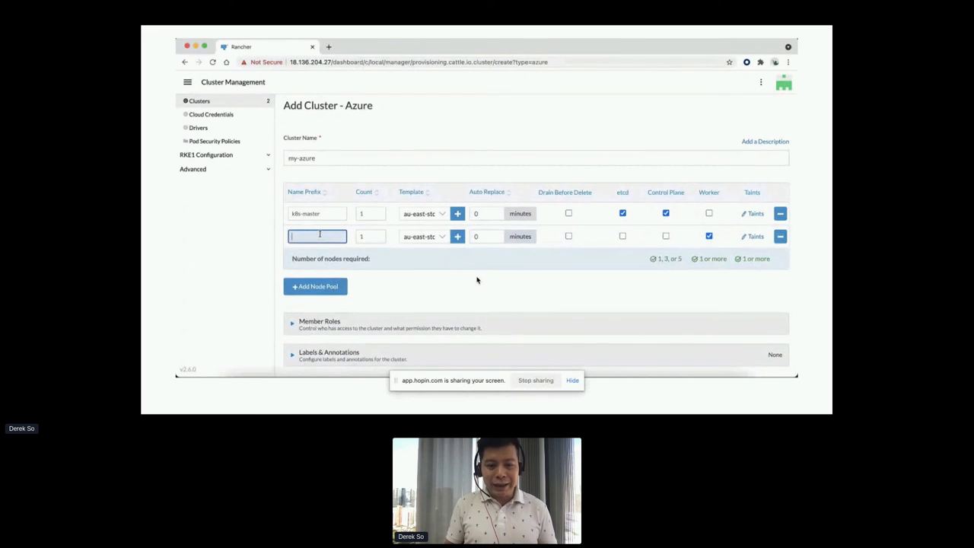
text(k8s-worker)
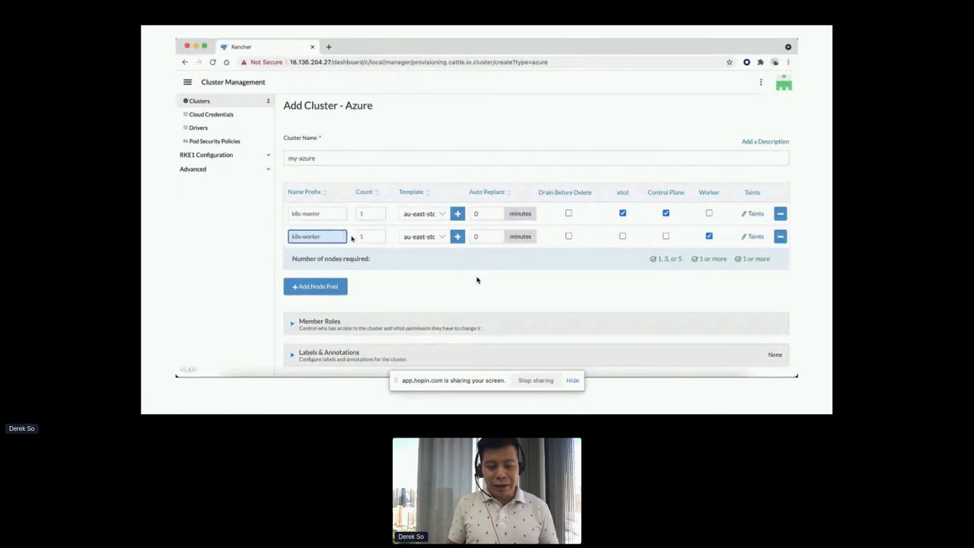
key(Tab)
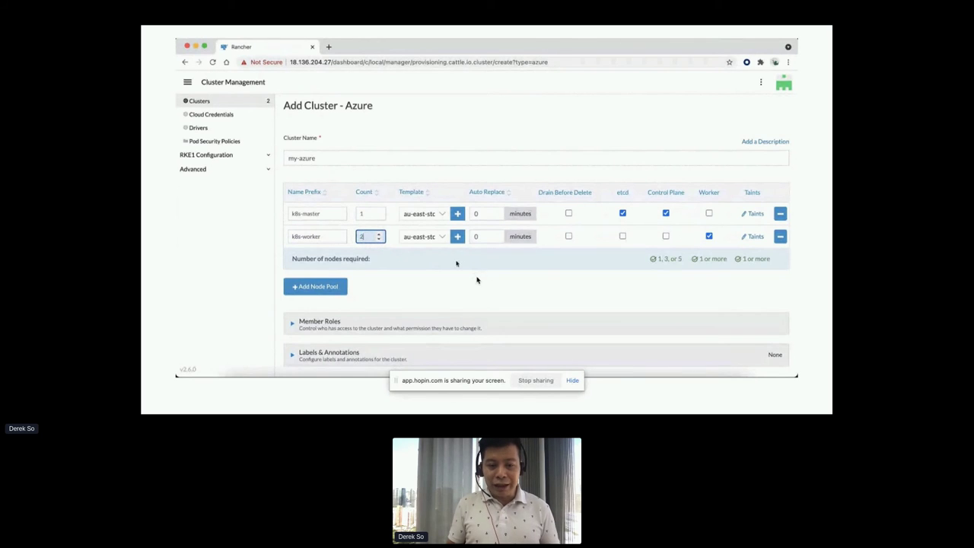
click(439, 237)
click(553, 289)
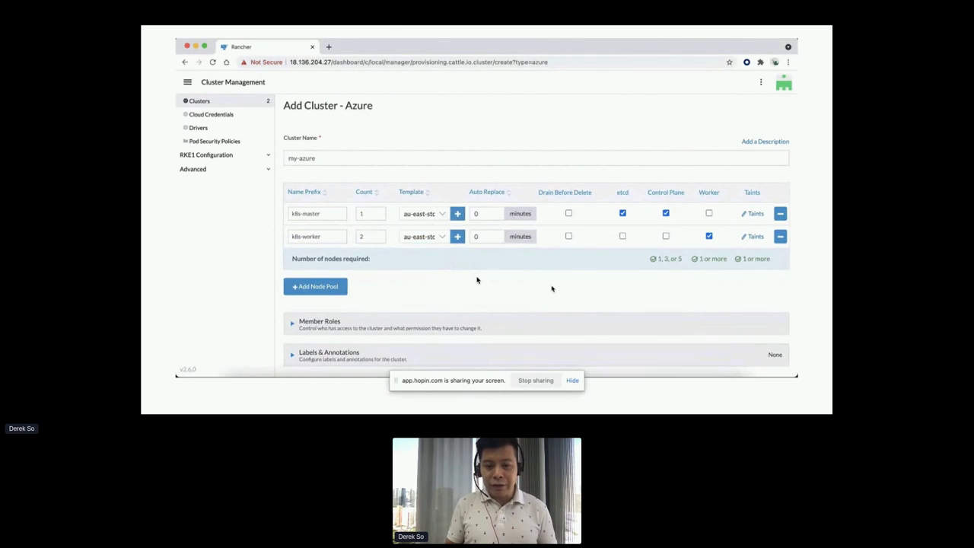
scroll(553, 288, down, 10)
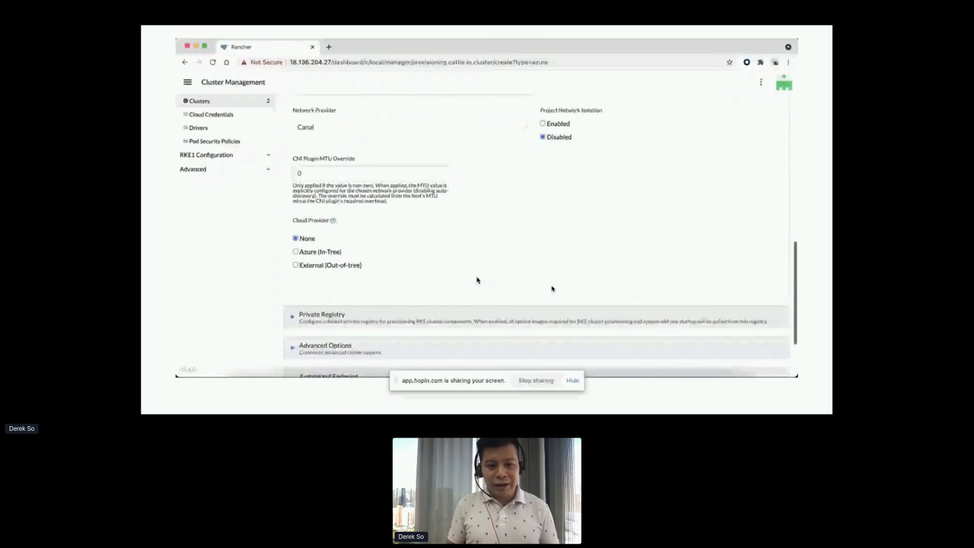
scroll(553, 288, down, 2)
Create the my-azure cluster and, once Active, explore its dashboard showing 3 nodes and 6 deployments.
click(520, 335)
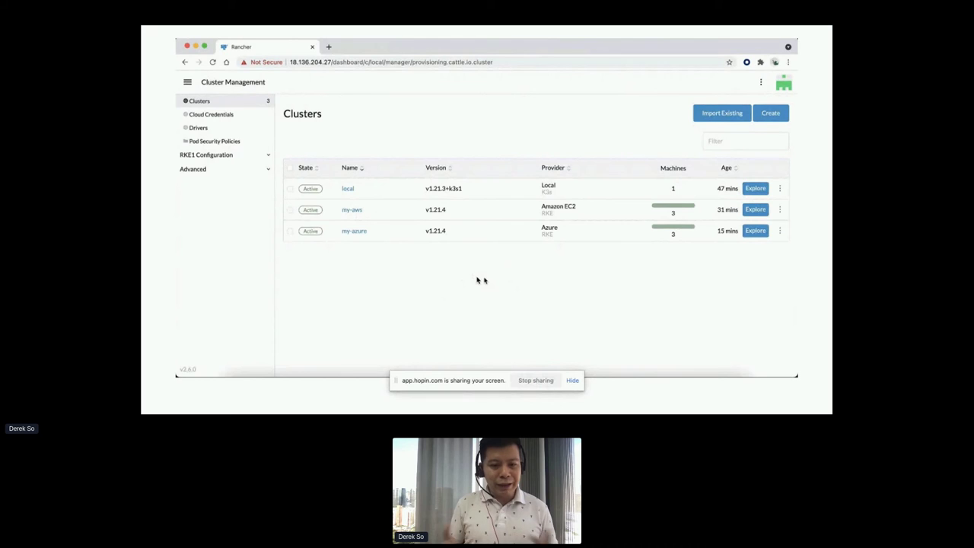
click(754, 232)
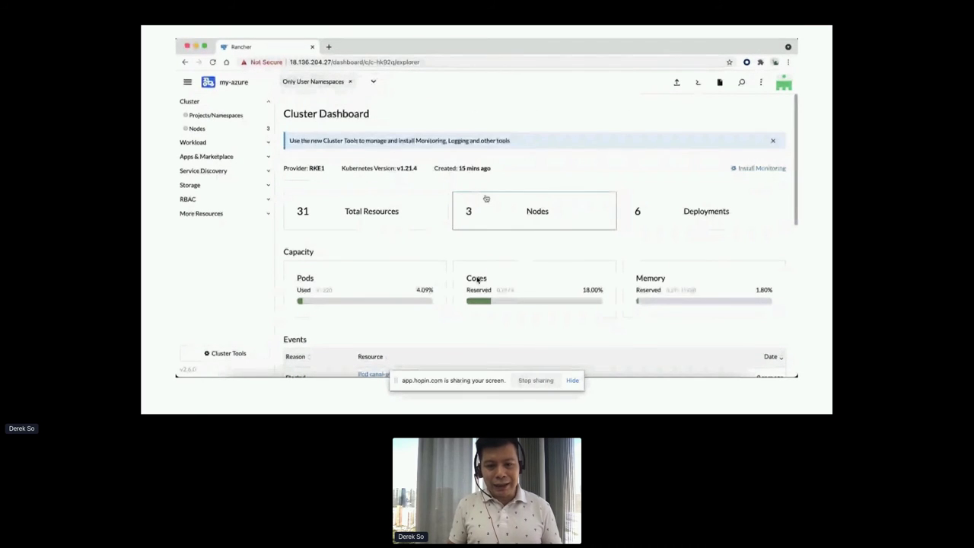
View the my-aws cluster dashboard, then return to the Cluster Management list.
click(187, 82)
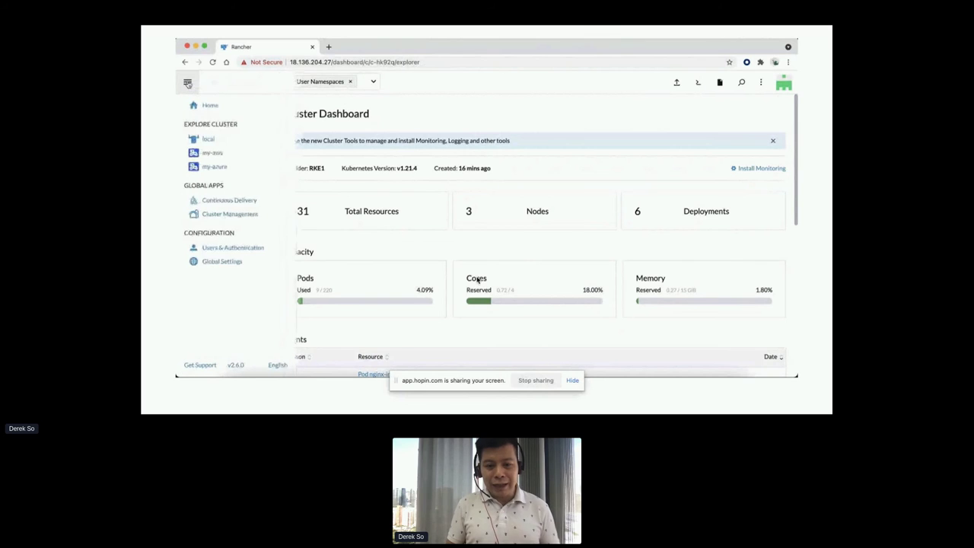
click(220, 154)
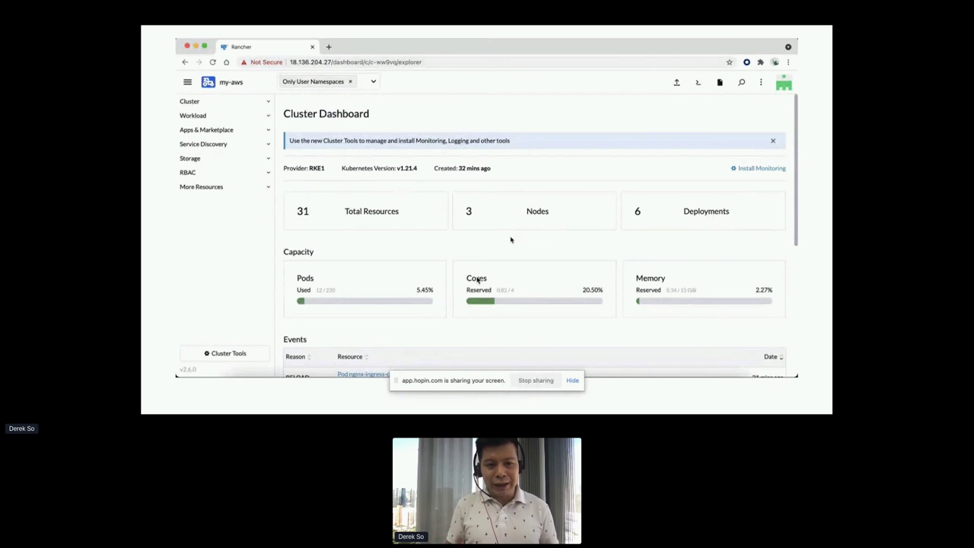
click(189, 82)
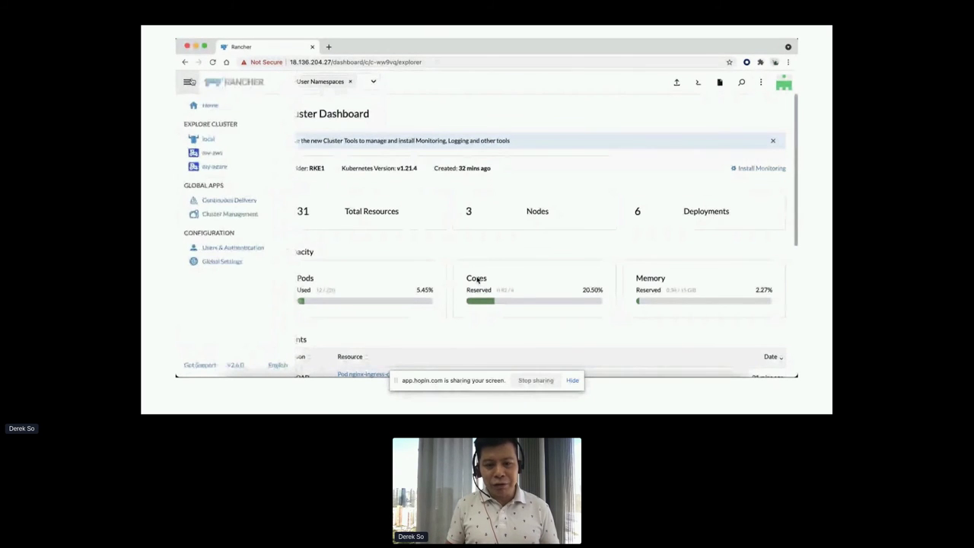
click(238, 216)
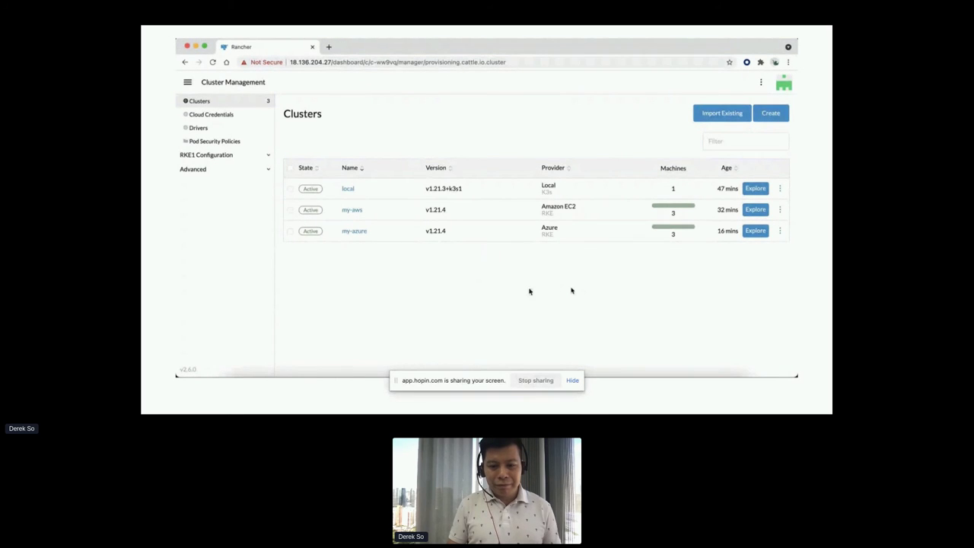
Page through the Step 2 and Step 3 slides to the Live Demo slide, then return to Chrome.
key(super+Tab)
key(Right)
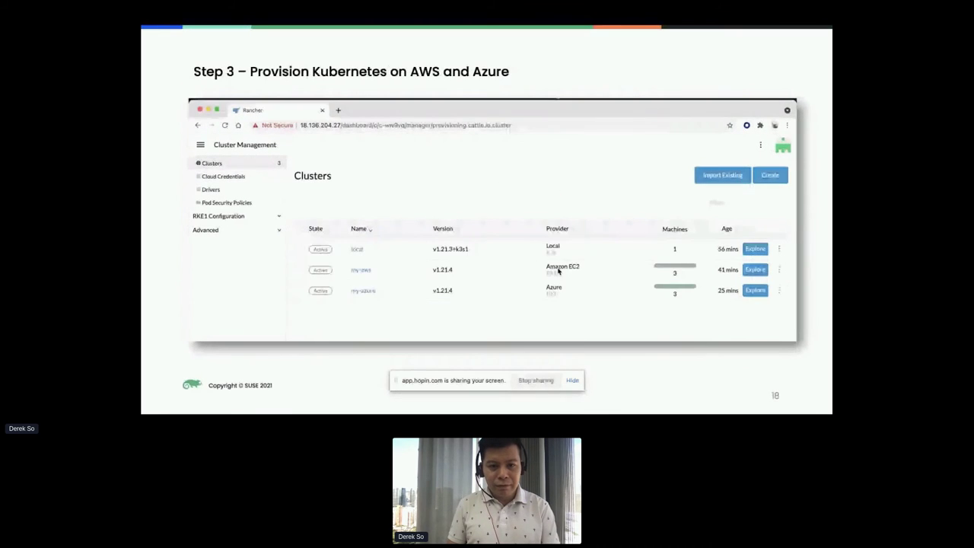
key(Left)
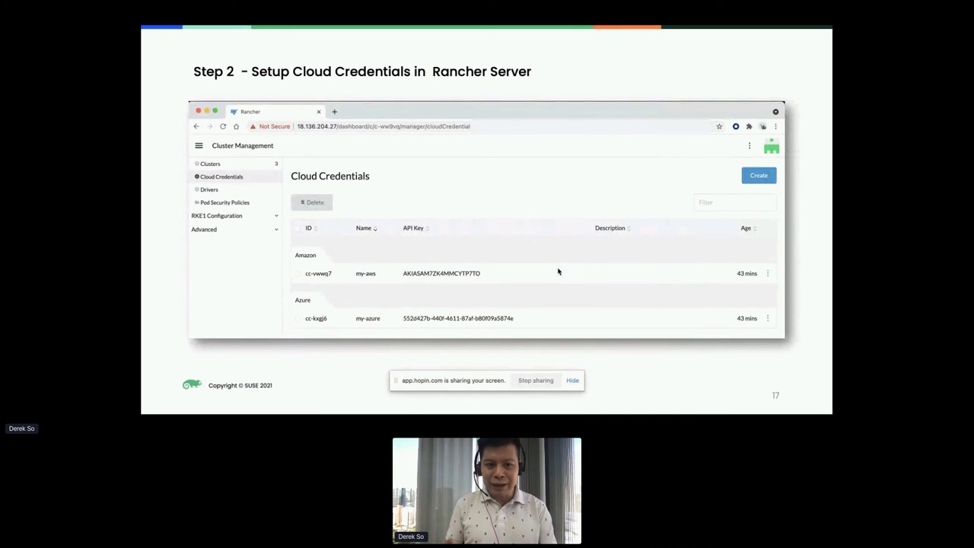
key(Right)
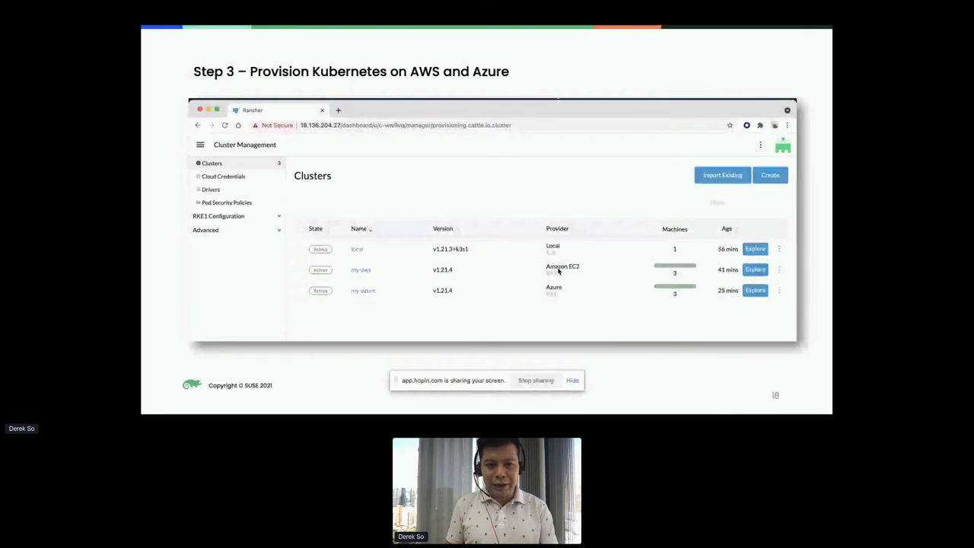
key(Right)
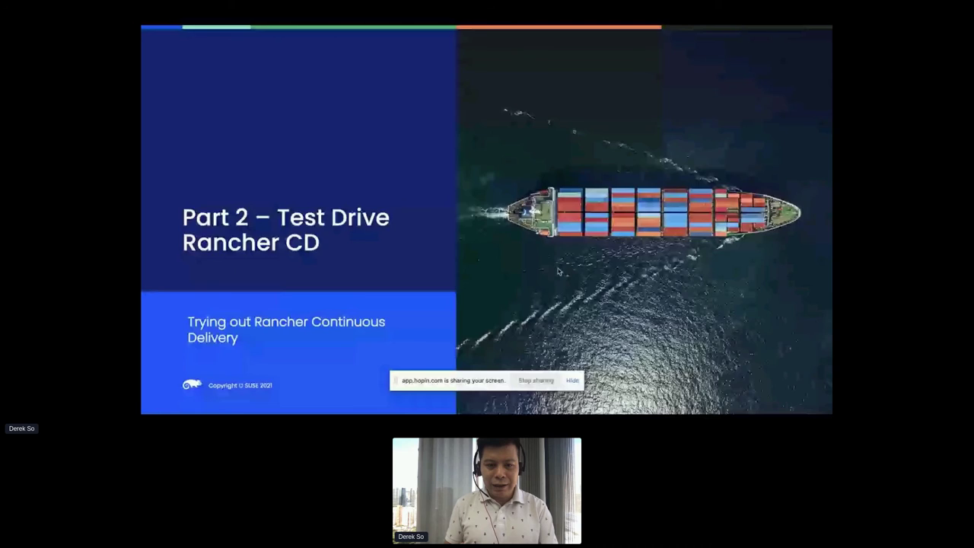
key(Right)
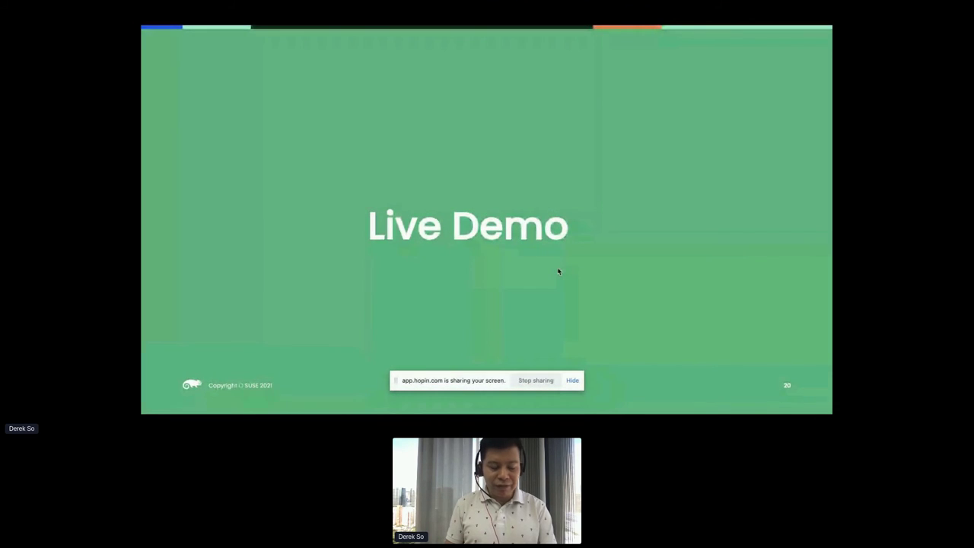
key(super+Tab)
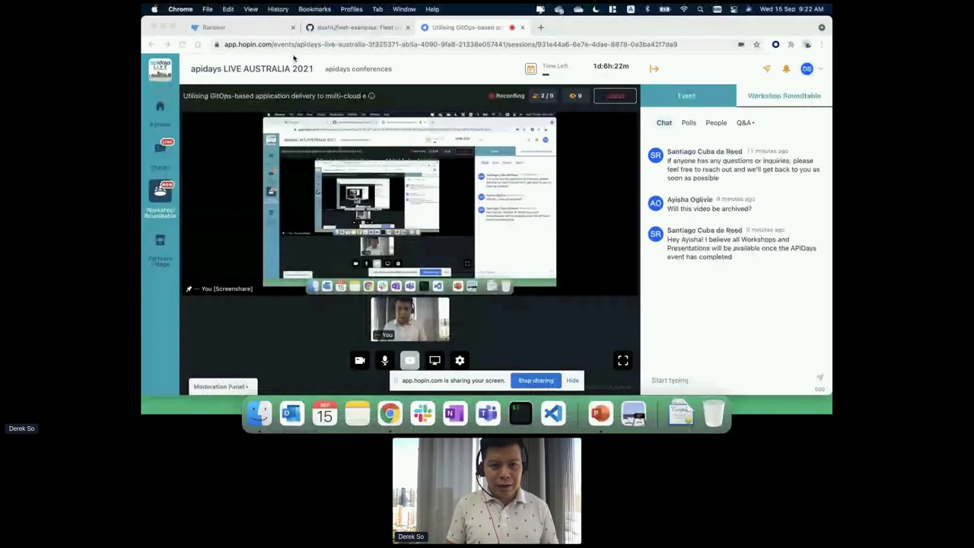
Log back into Rancher with the admin username and password.
click(265, 28)
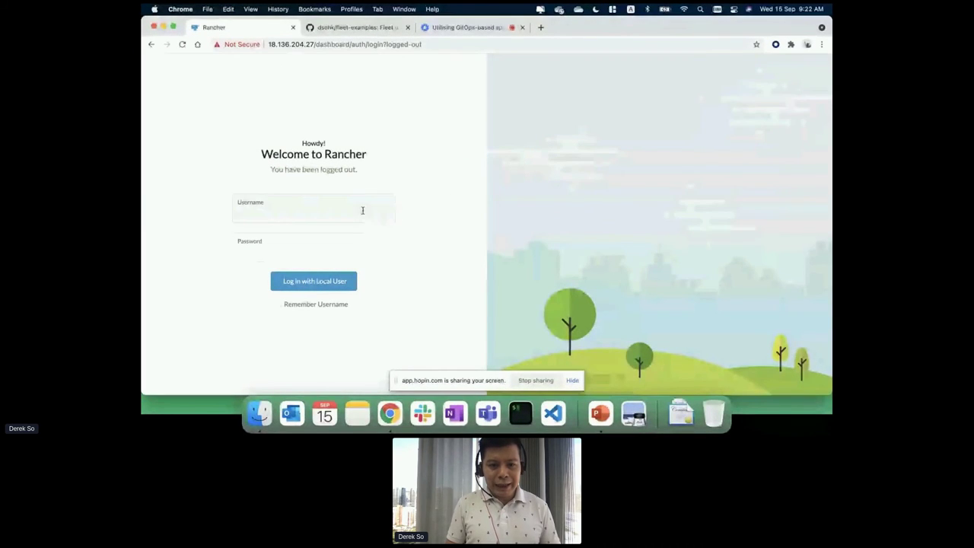
click(334, 213)
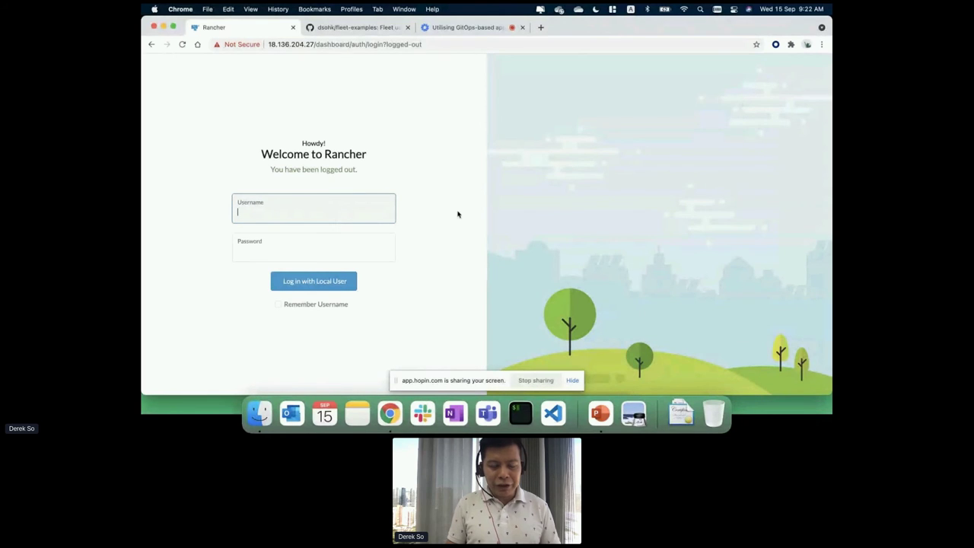
text(admin)
key(Tab)
text(a••••••)
key(Return)
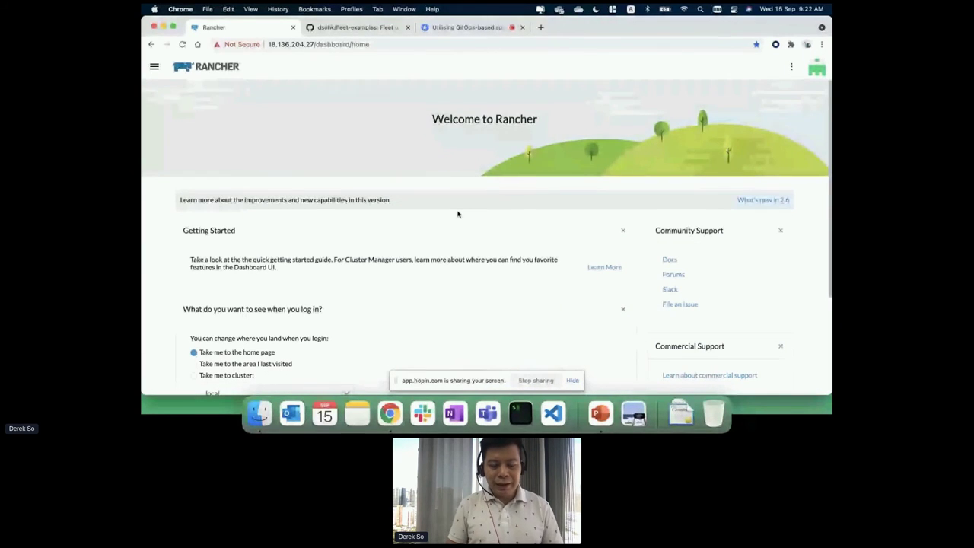
Review the home page's local, my-aws and my-azure clusters and open the navigation menu.
scroll(429, 241, down, 5)
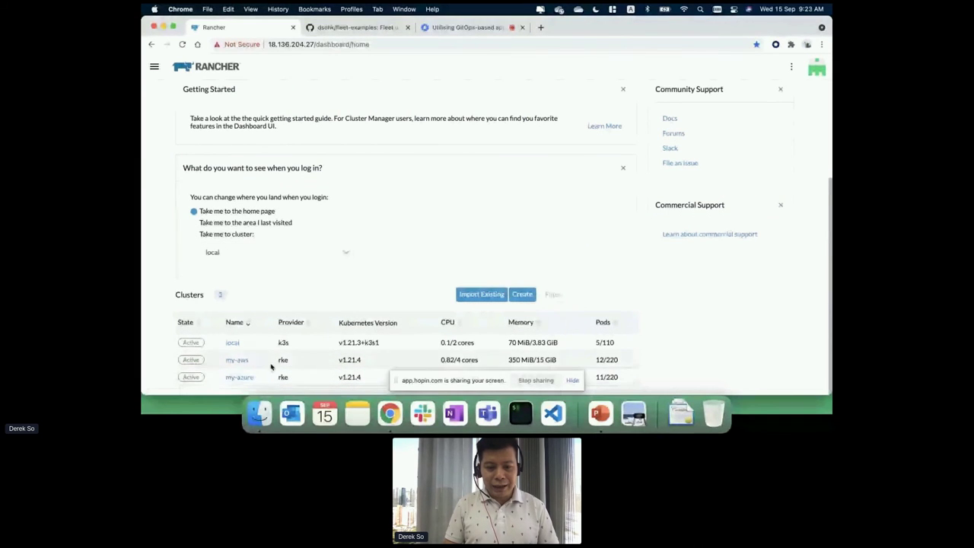
scroll(290, 376, up, 5)
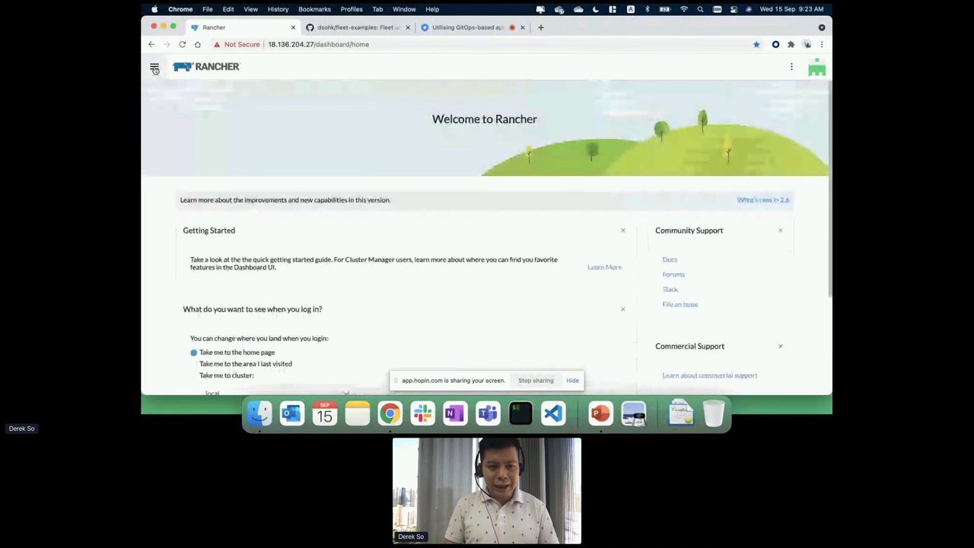
click(154, 68)
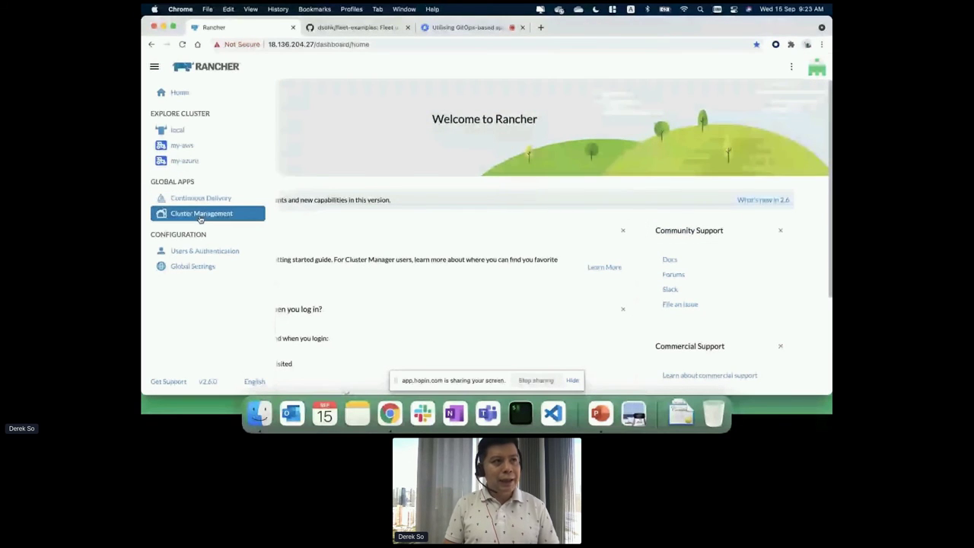
Open the my-aws cluster dashboard from the Cluster Management list.
click(200, 217)
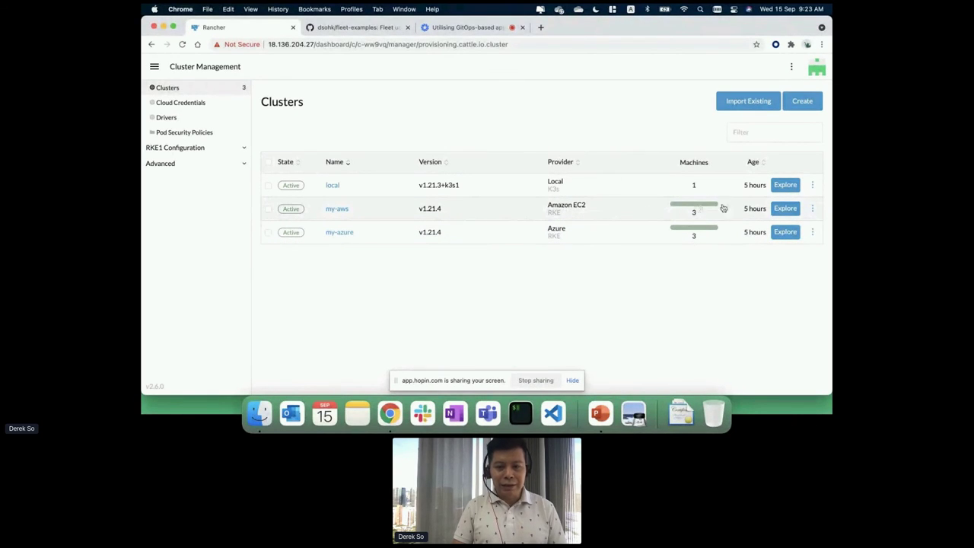
click(785, 209)
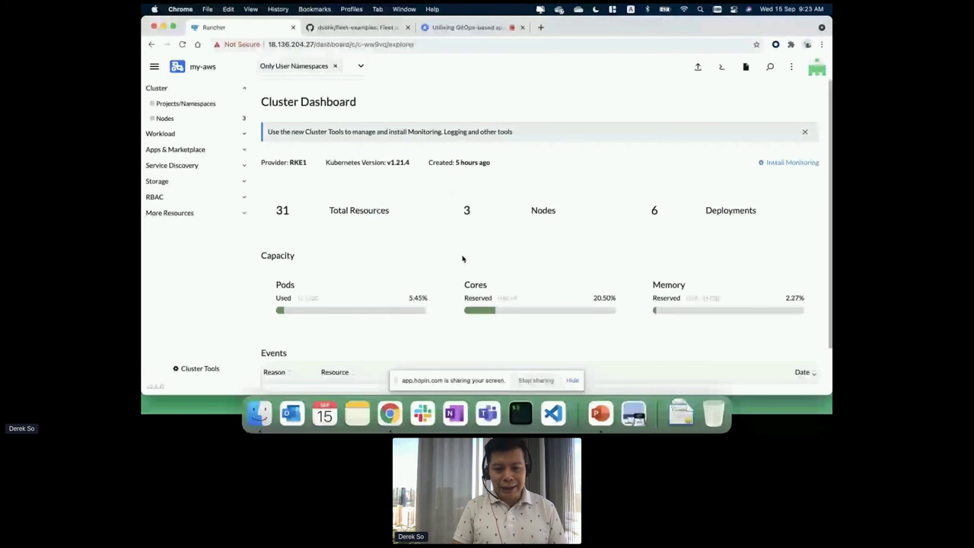
scroll(462, 258, down, 2)
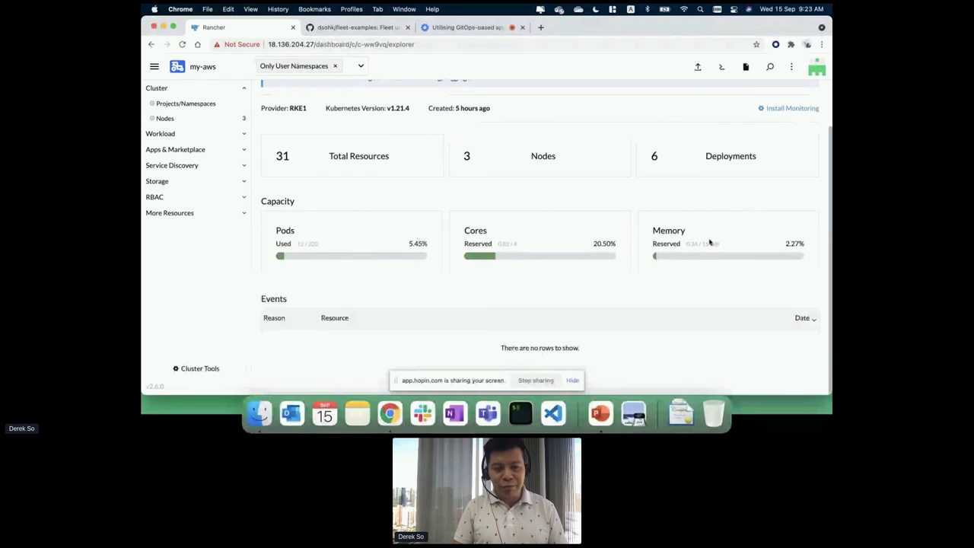
scroll(505, 242, up, 2)
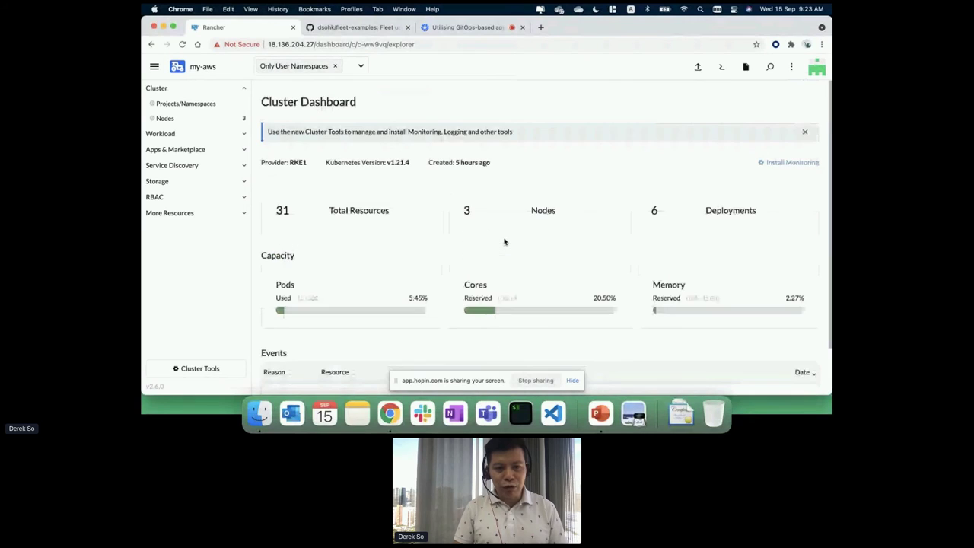
Switch to the my-azure dashboard, then open the Continuous Delivery app.
click(155, 66)
click(182, 160)
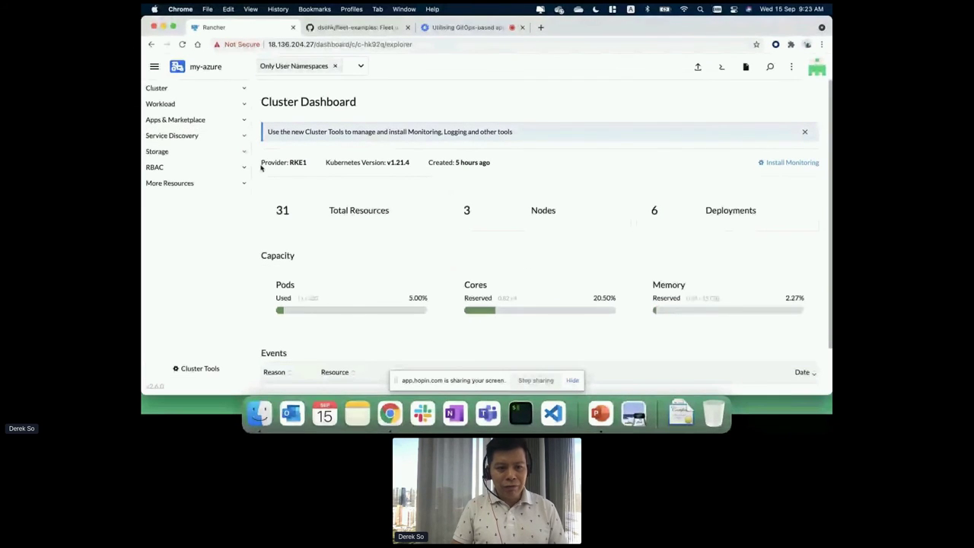
click(154, 67)
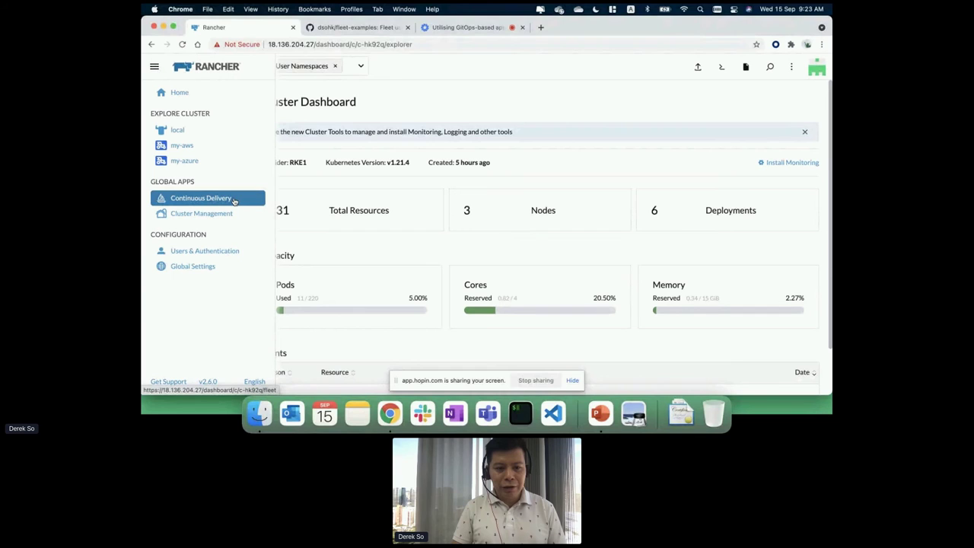
click(233, 199)
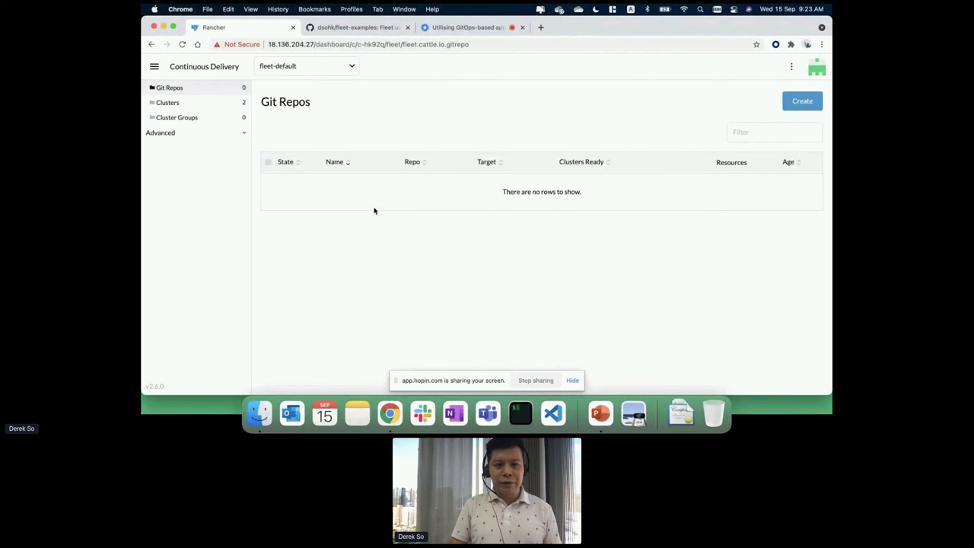
Open the GitHub fleet-examples repository and scroll through its README example tables.
click(370, 29)
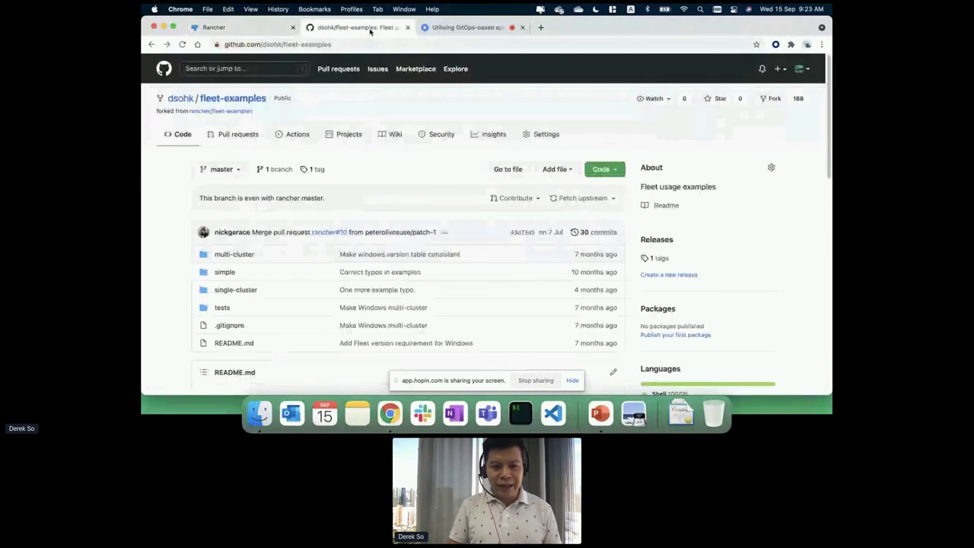
scroll(461, 248, down, 2)
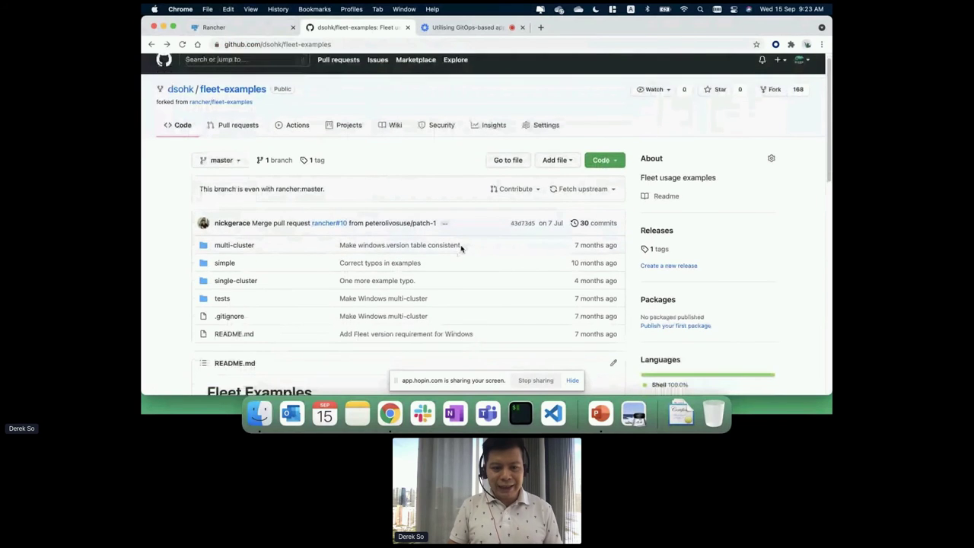
scroll(461, 249, down, 1)
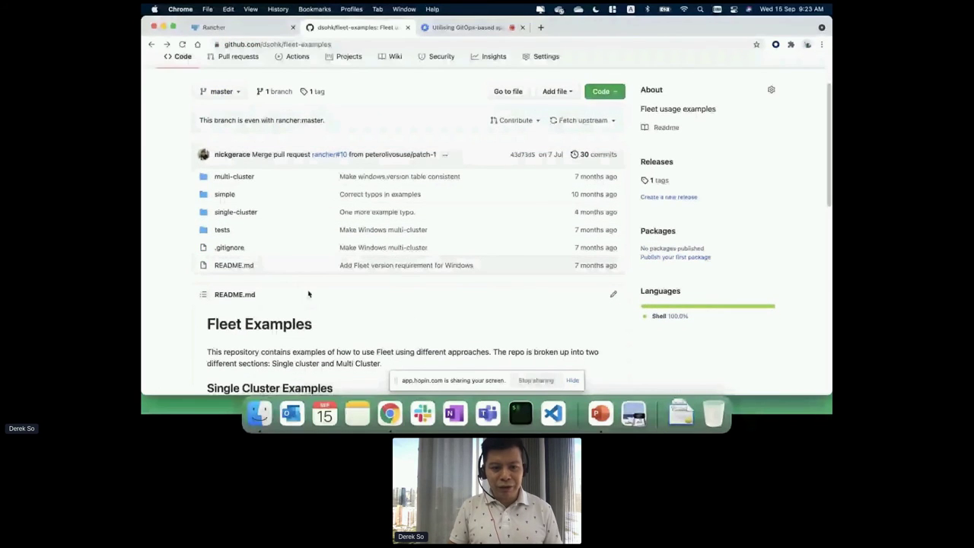
scroll(308, 293, down, 5)
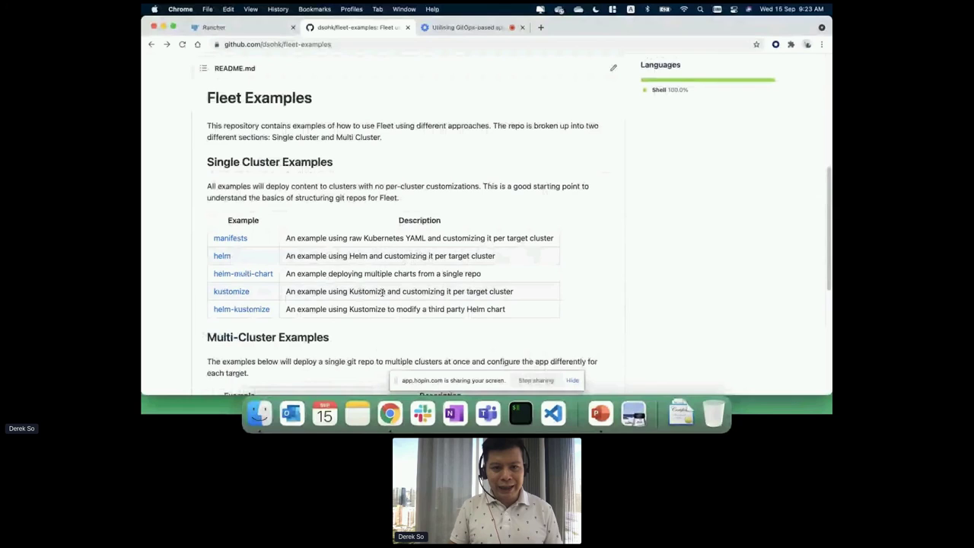
scroll(383, 293, up, 3)
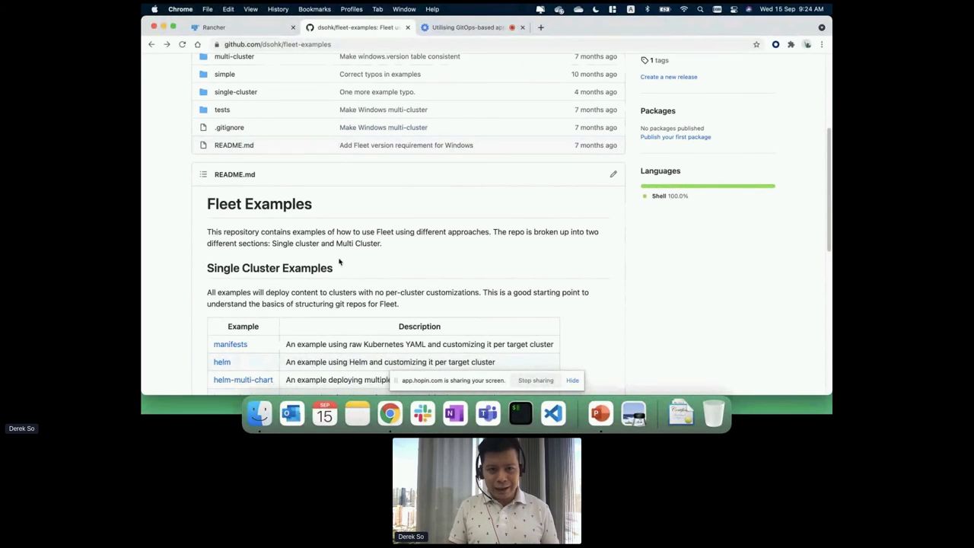
Back in Rancher, list the Continuous Delivery clusters my-aws and my-azure.
click(257, 29)
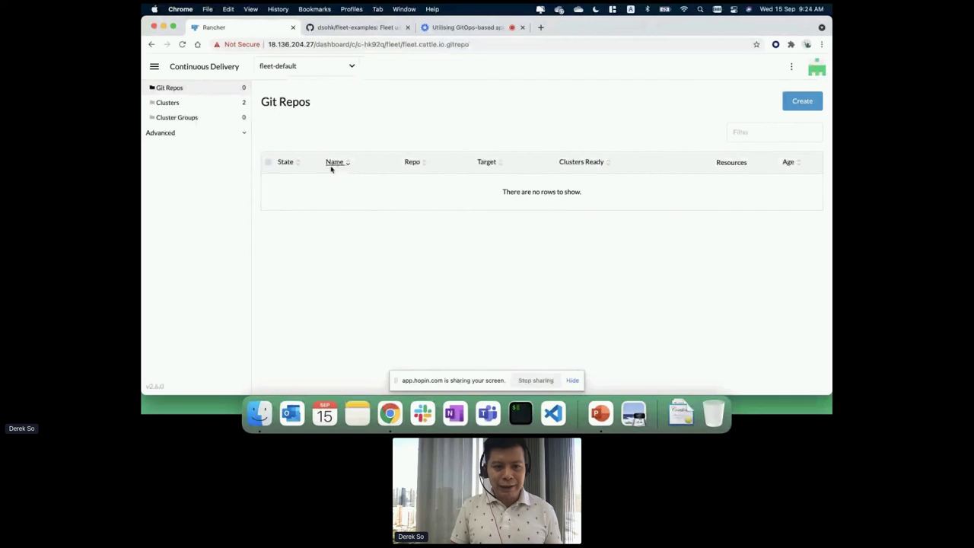
click(226, 105)
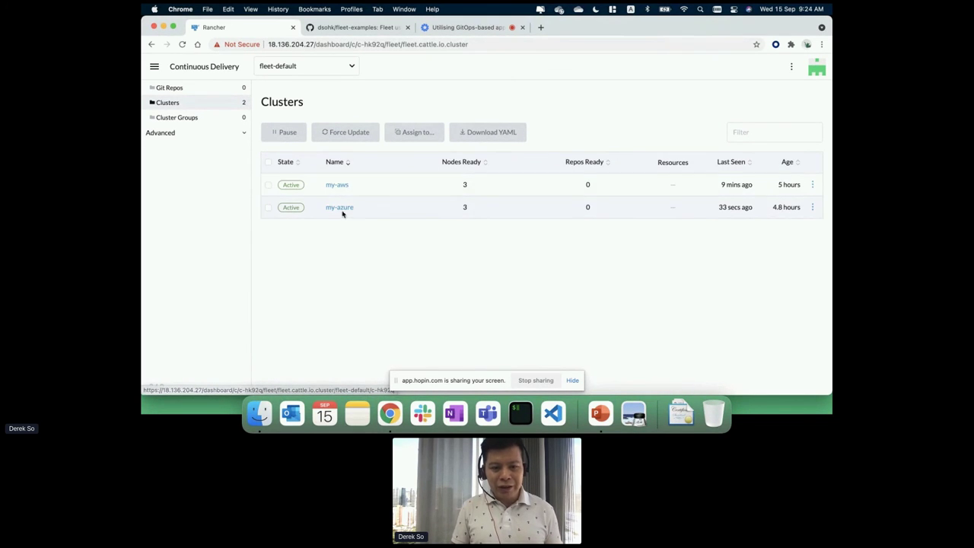
Add the label env=dev to my-aws through Edit Config, save, and confirm it.
click(337, 187)
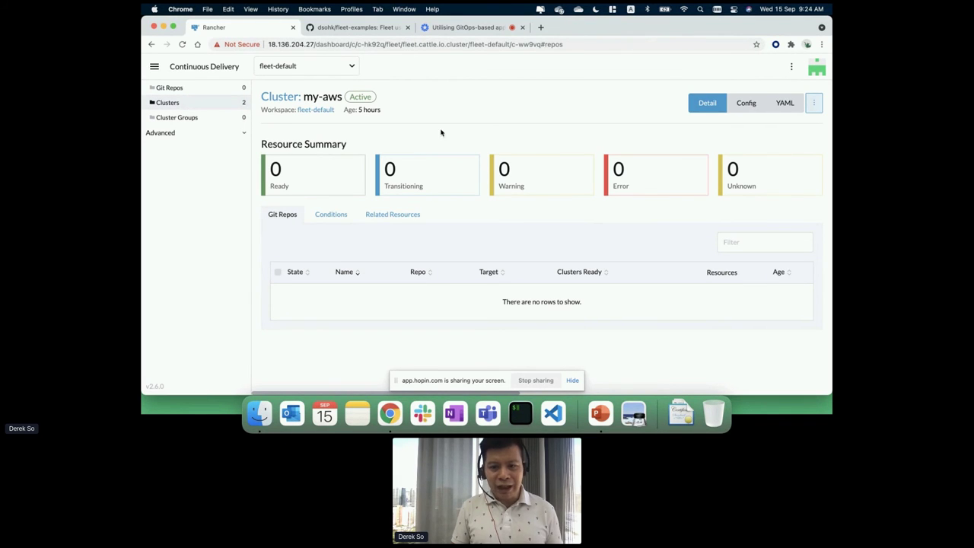
click(814, 104)
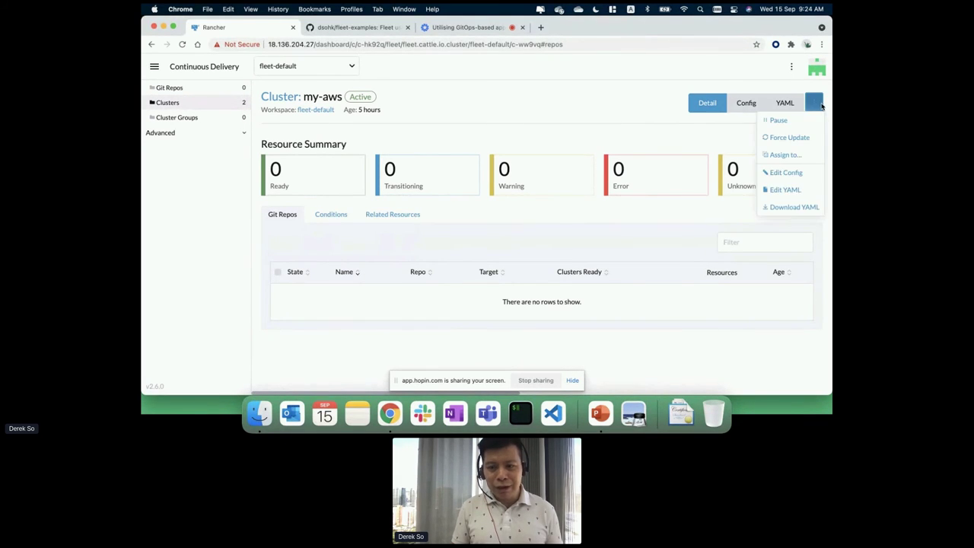
click(811, 174)
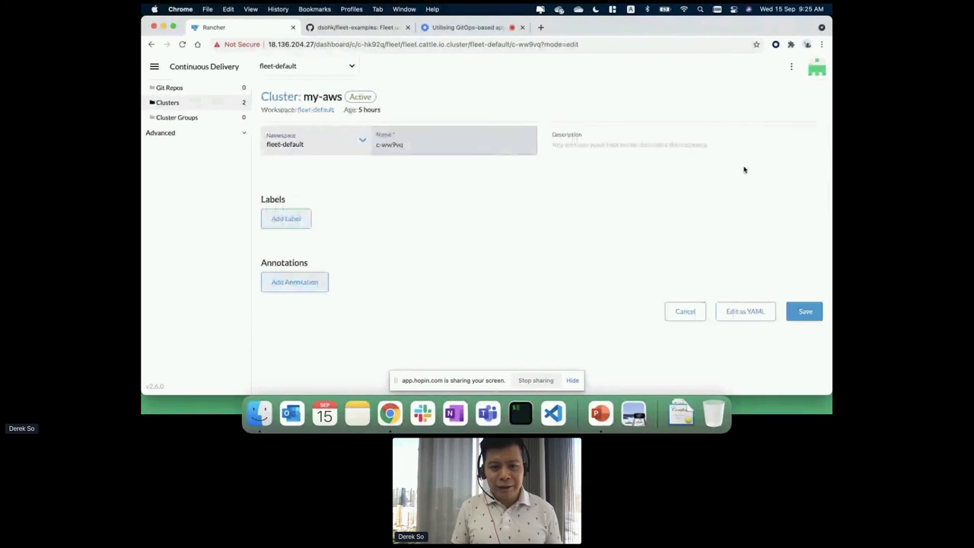
click(293, 220)
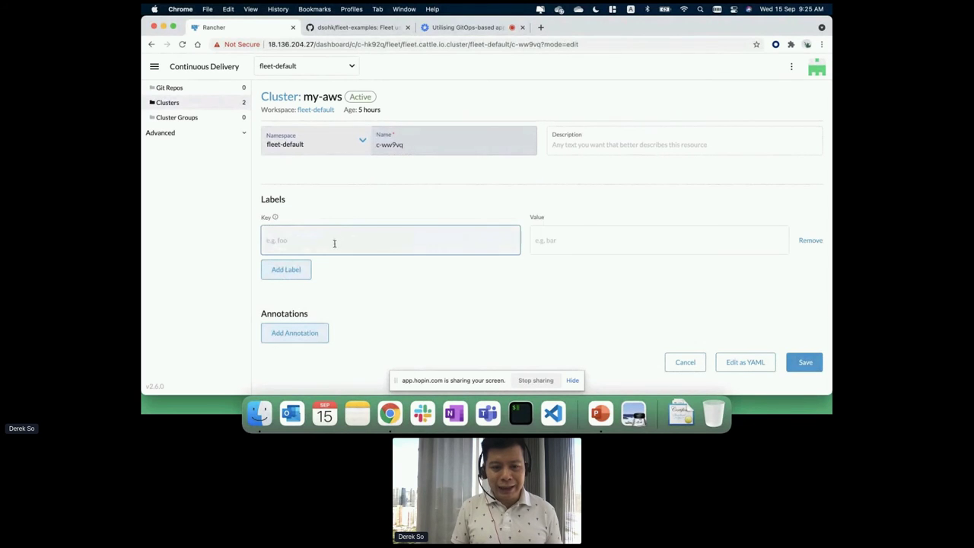
text(env)
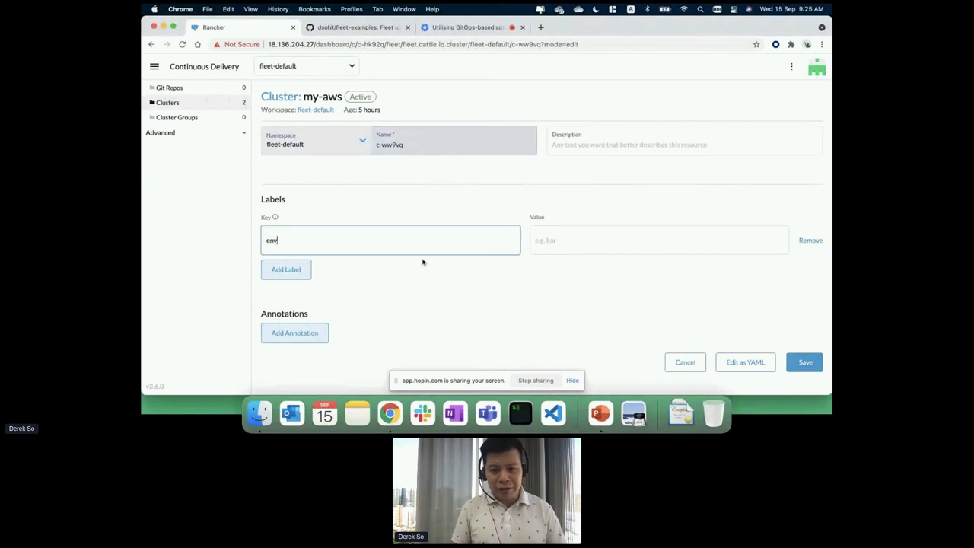
click(565, 238)
text(dev)
click(548, 288)
click(805, 362)
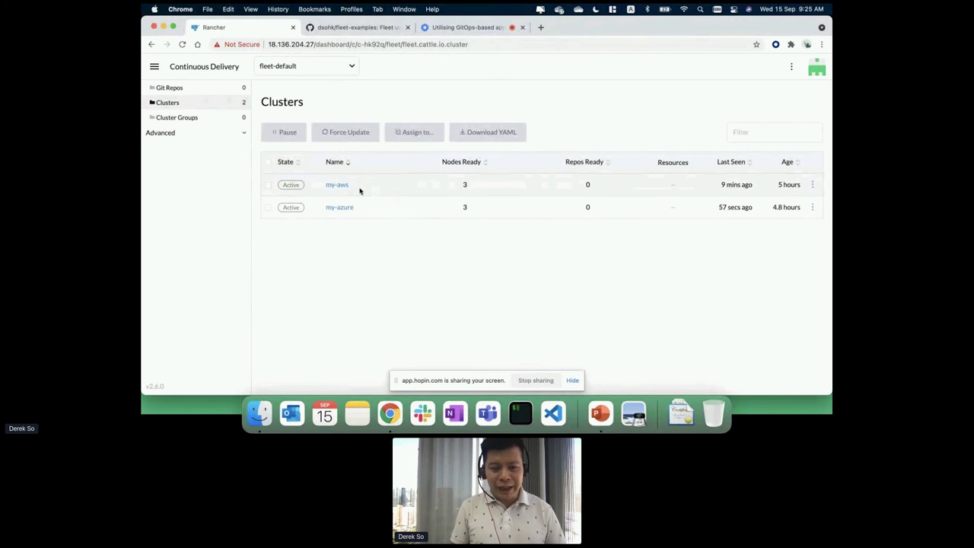
click(340, 185)
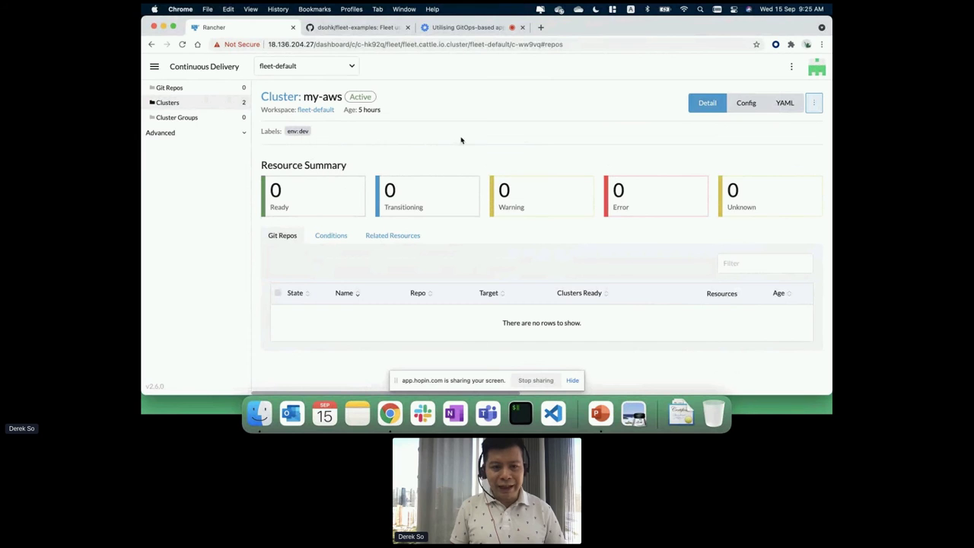
click(242, 106)
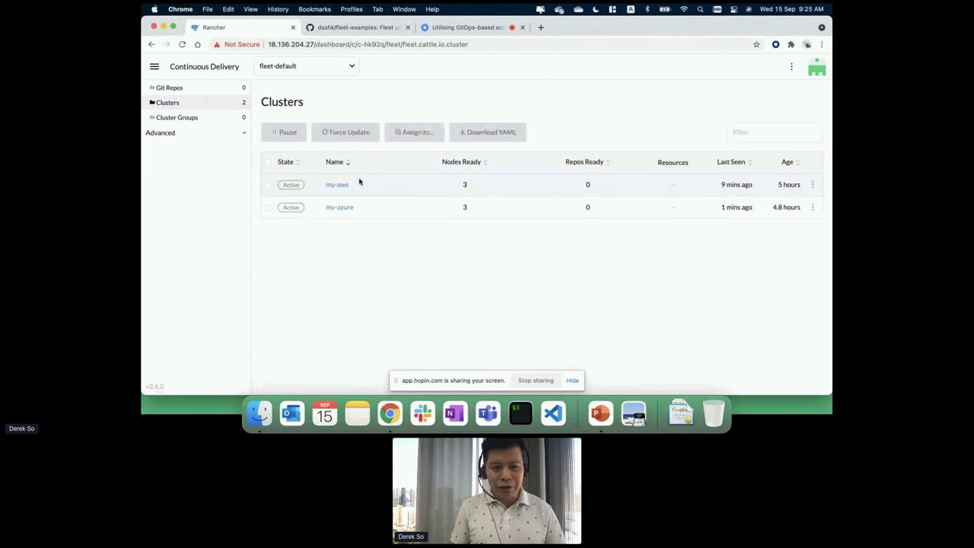
Add the label env=dev to my-azure through Edit Config and confirm it on its detail page.
click(348, 209)
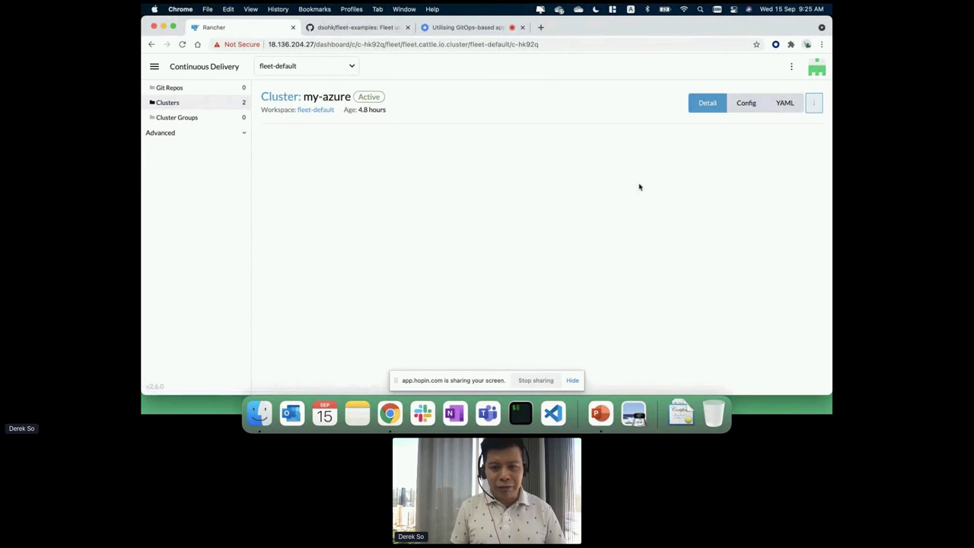
click(814, 104)
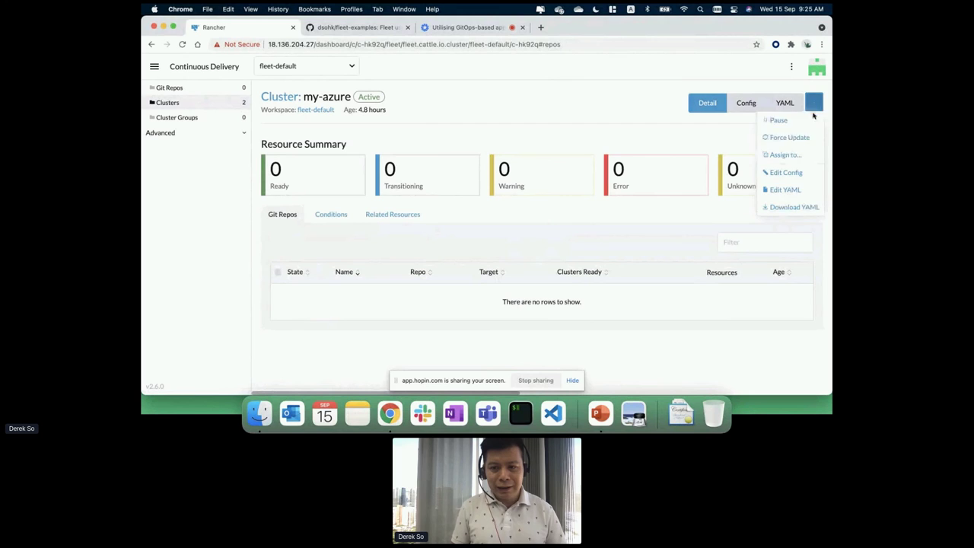
click(784, 172)
click(286, 219)
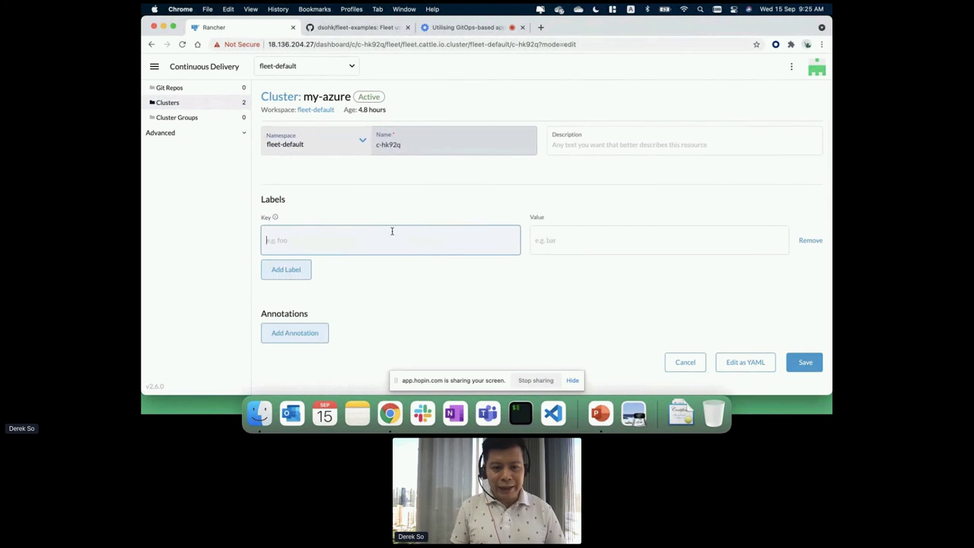
text(env)
key(Tab)
text(dev)
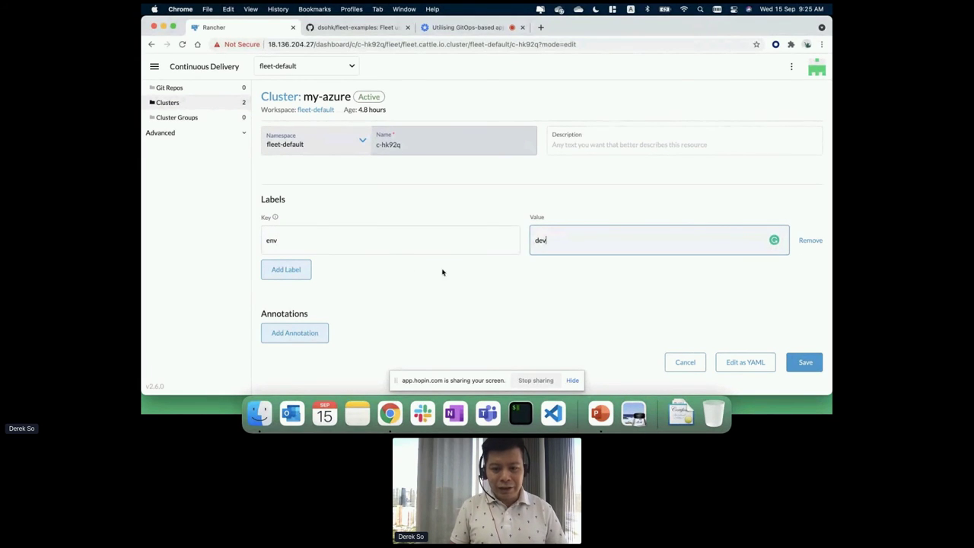
click(807, 364)
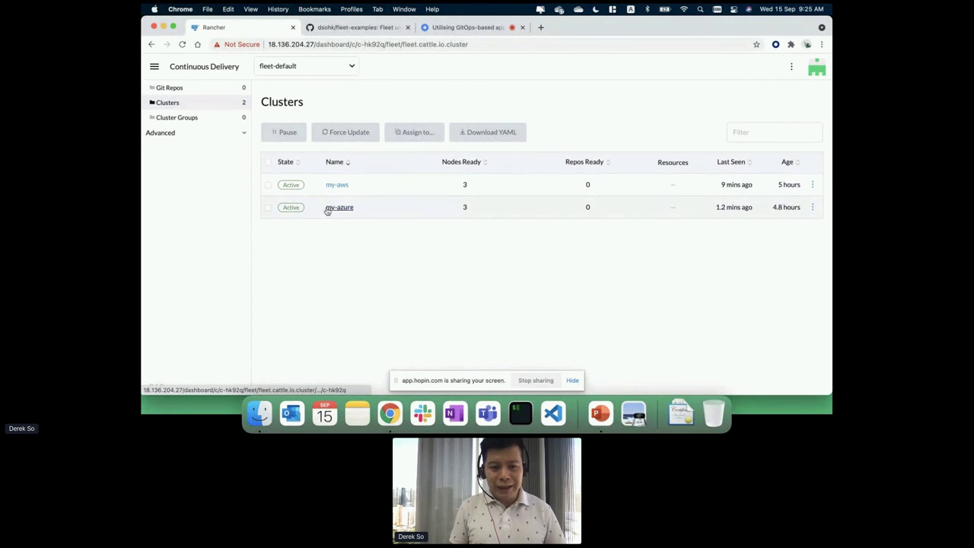
click(340, 208)
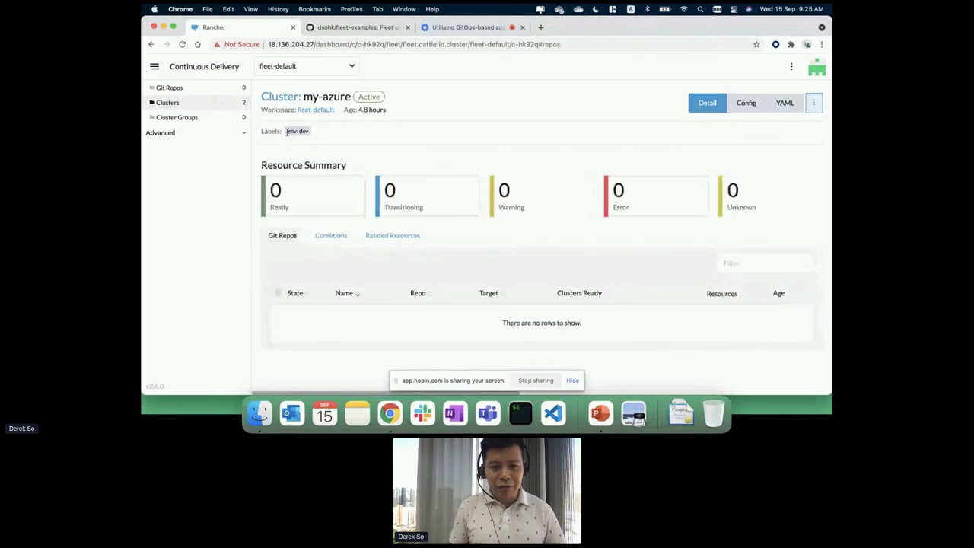
Start a cluster group named cluster-dev with the selector env in list dev.
click(226, 118)
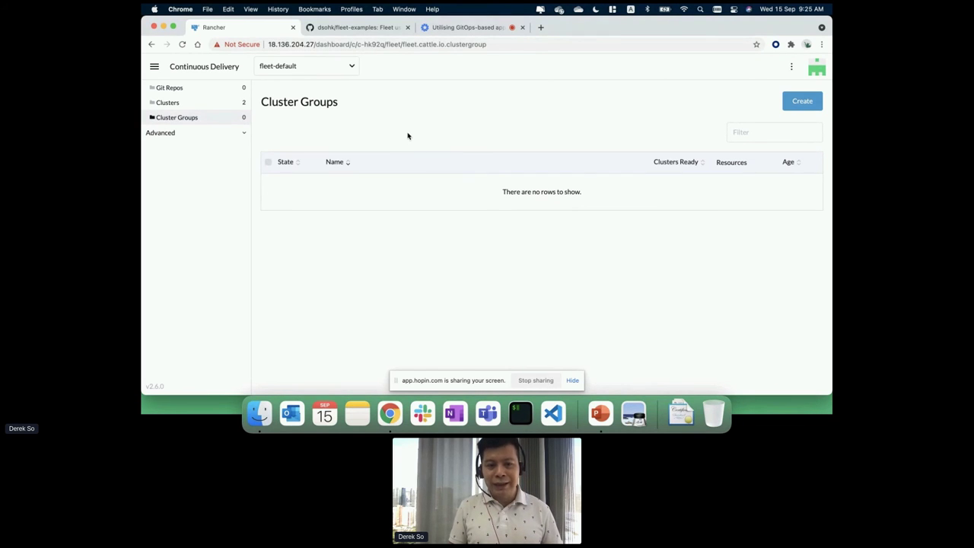
click(800, 100)
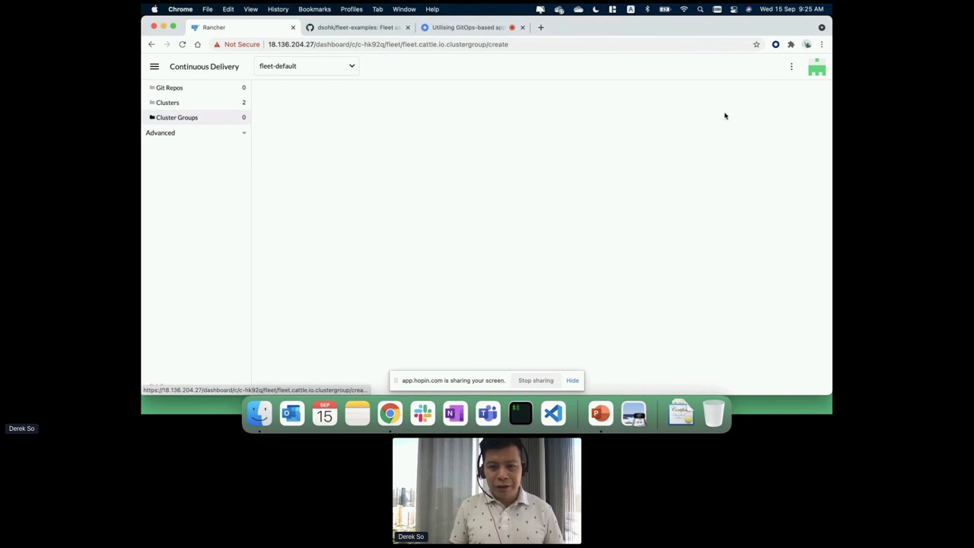
text(cluster-dev)
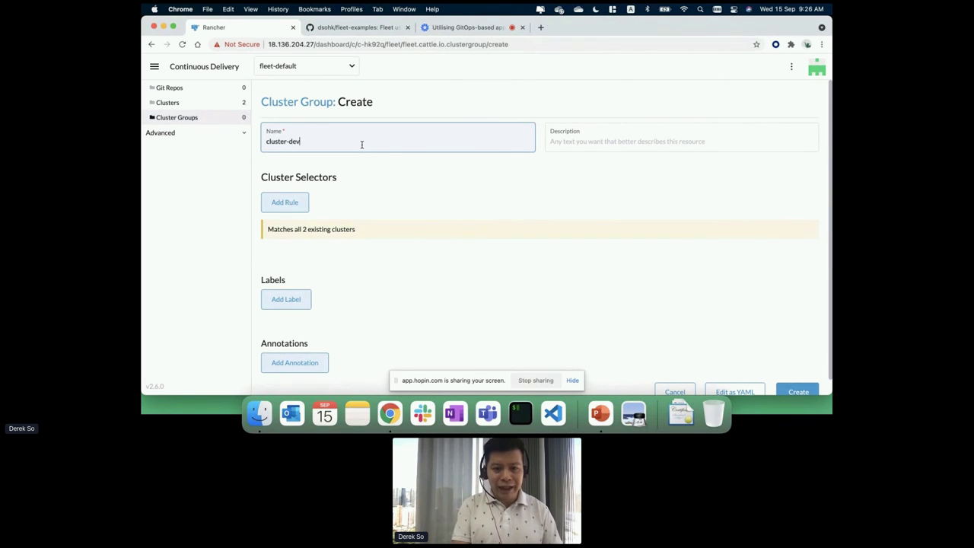
click(388, 197)
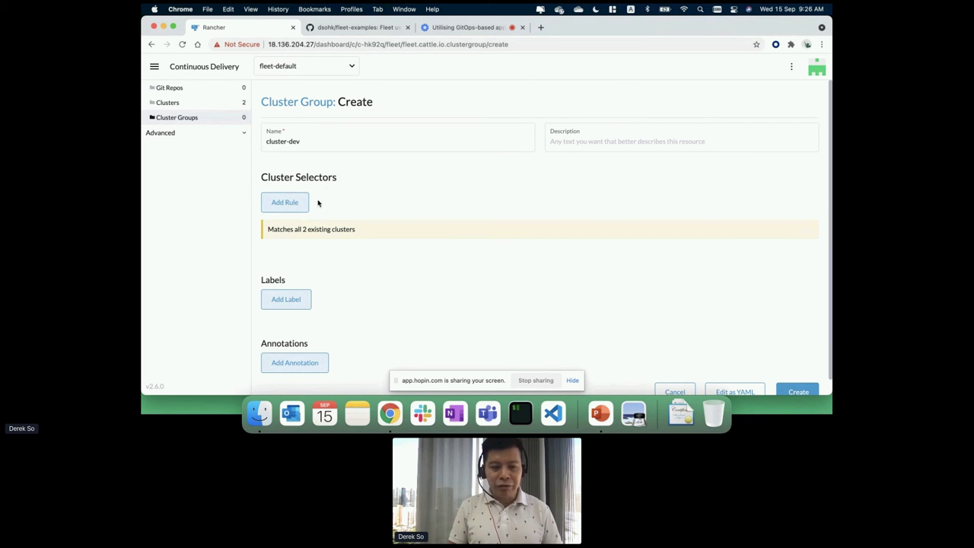
click(297, 205)
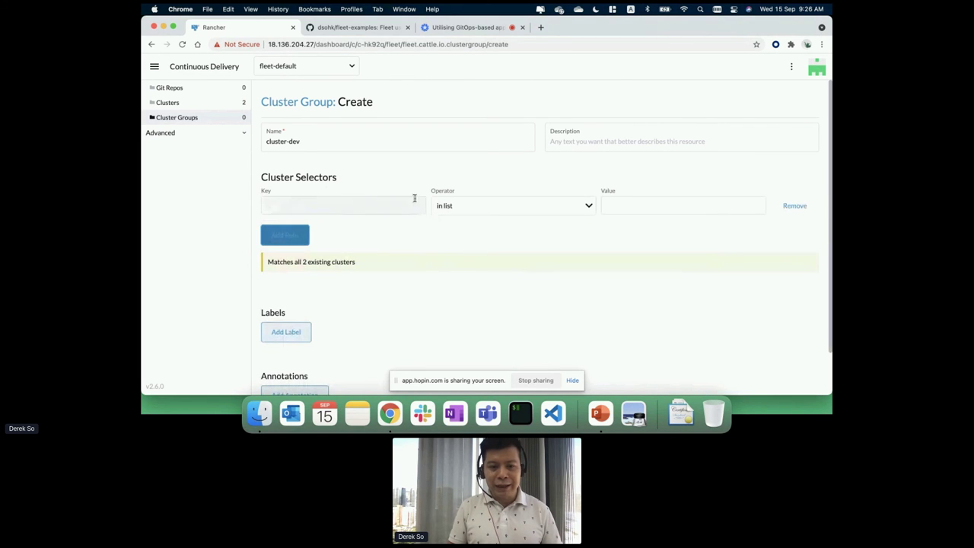
click(408, 207)
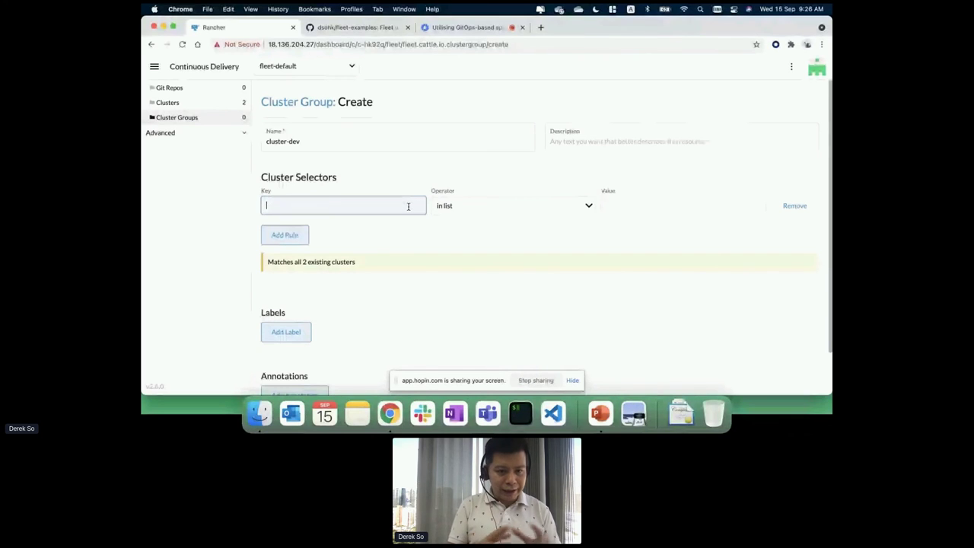
text(env)
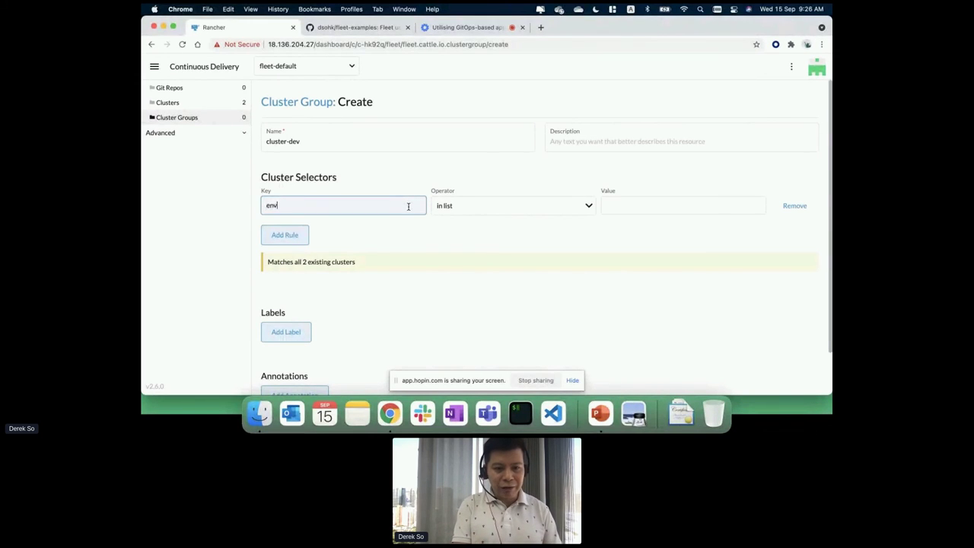
key(Tab)
click(459, 225)
click(639, 204)
text(d)
click(640, 291)
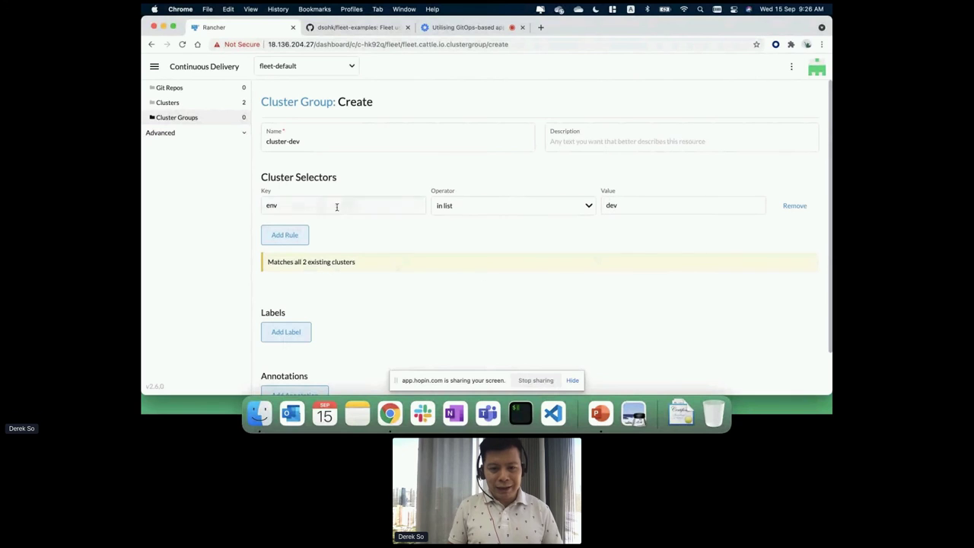
Confirm both clusters match, create cluster-dev, check its clusters, then return to Git Repos.
scroll(579, 316, down, 2)
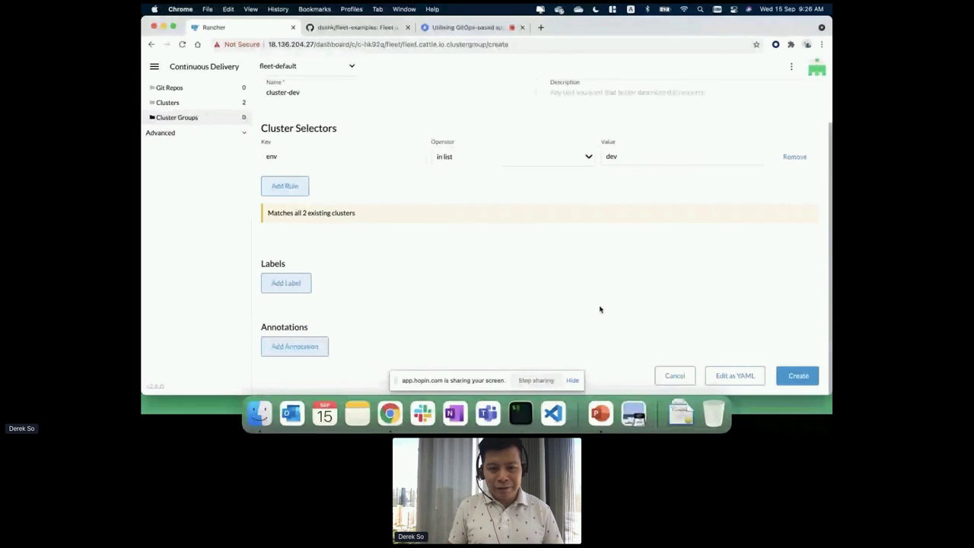
drag(283, 214, 367, 216)
click(370, 220)
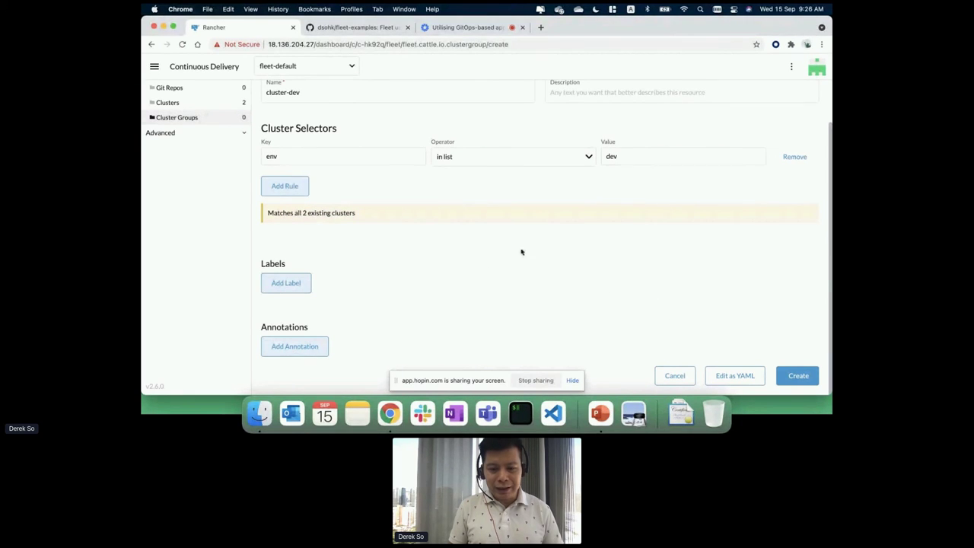
click(798, 374)
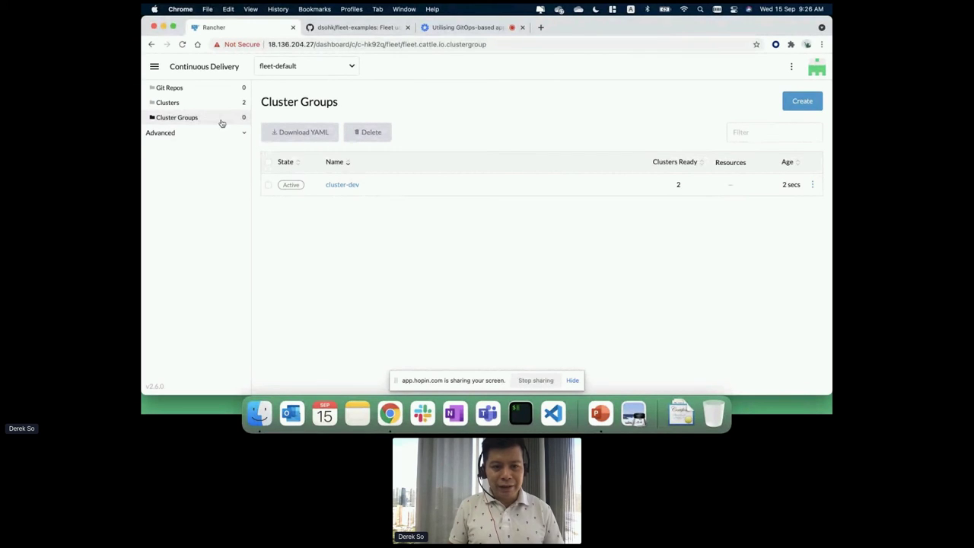
click(342, 184)
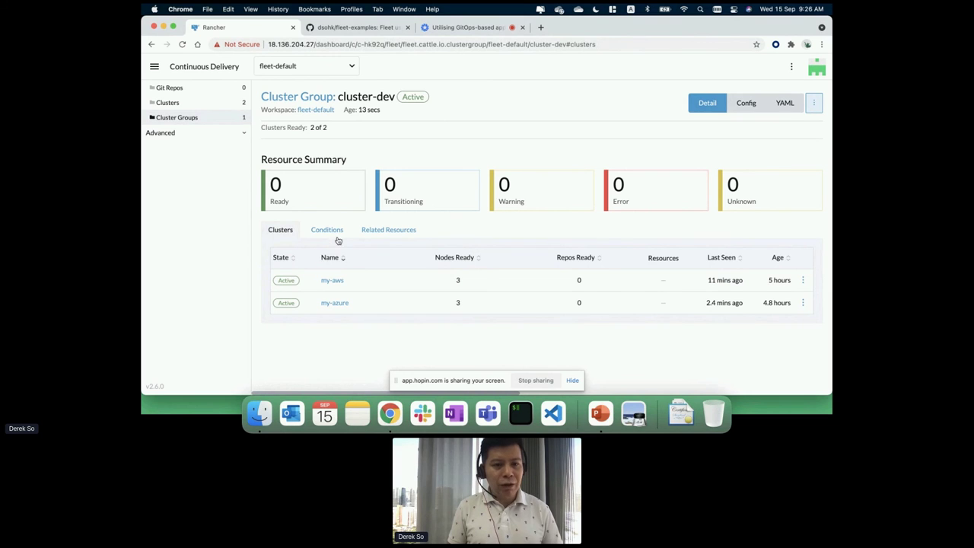
click(220, 89)
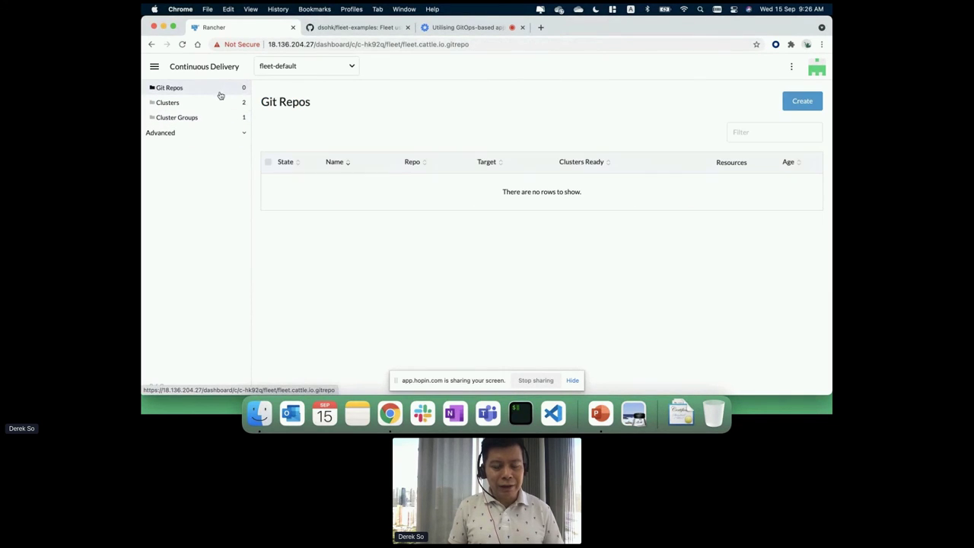
click(803, 102)
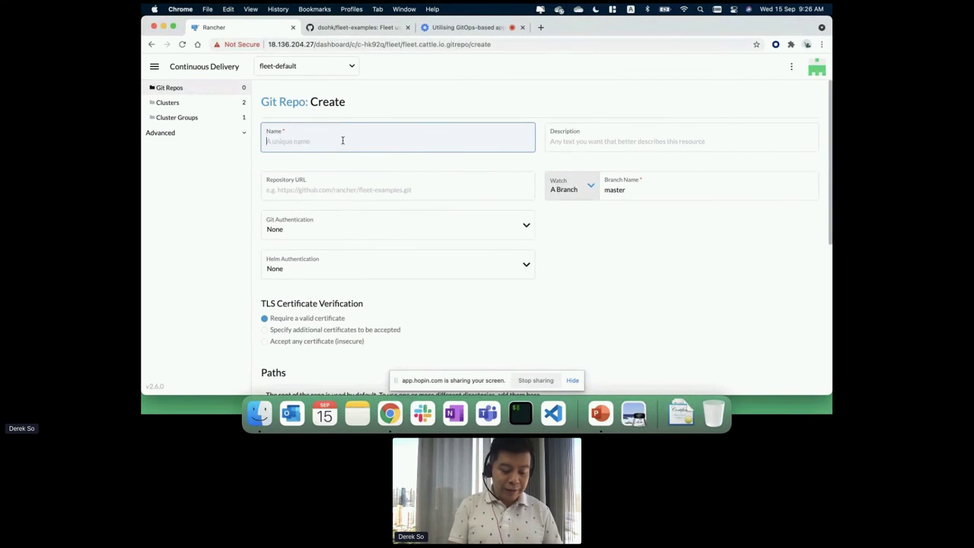
text(simple-app)
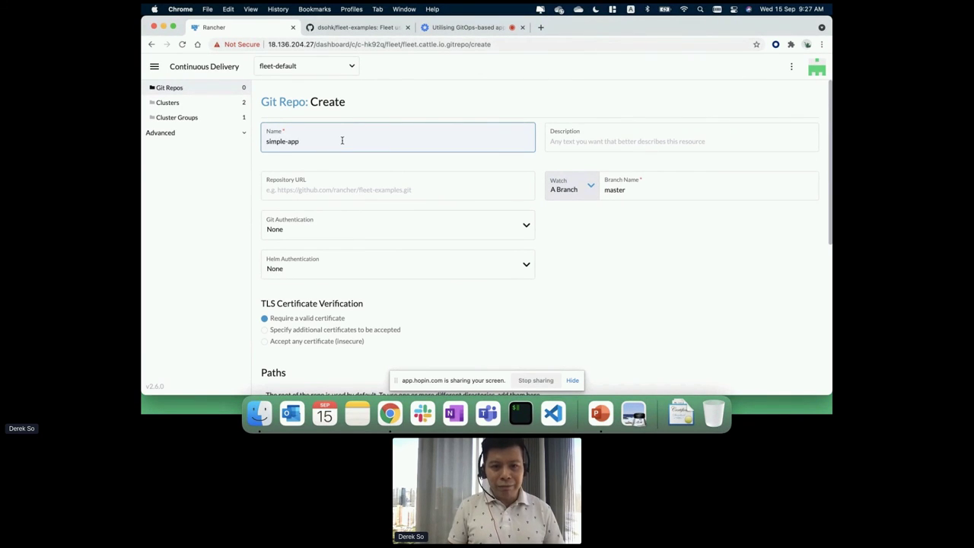
click(351, 27)
click(342, 43)
key(cmd+c)
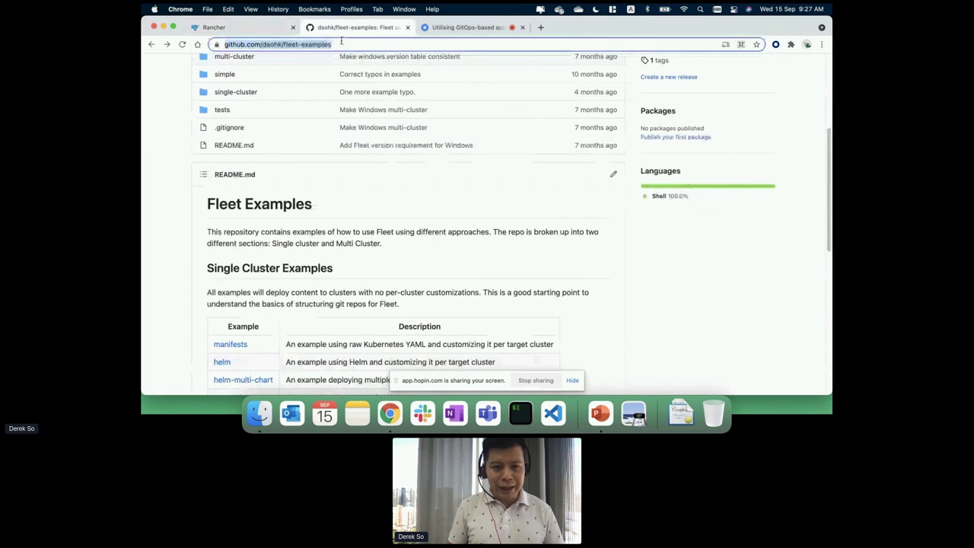
click(228, 28)
click(307, 191)
key(cmd+v)
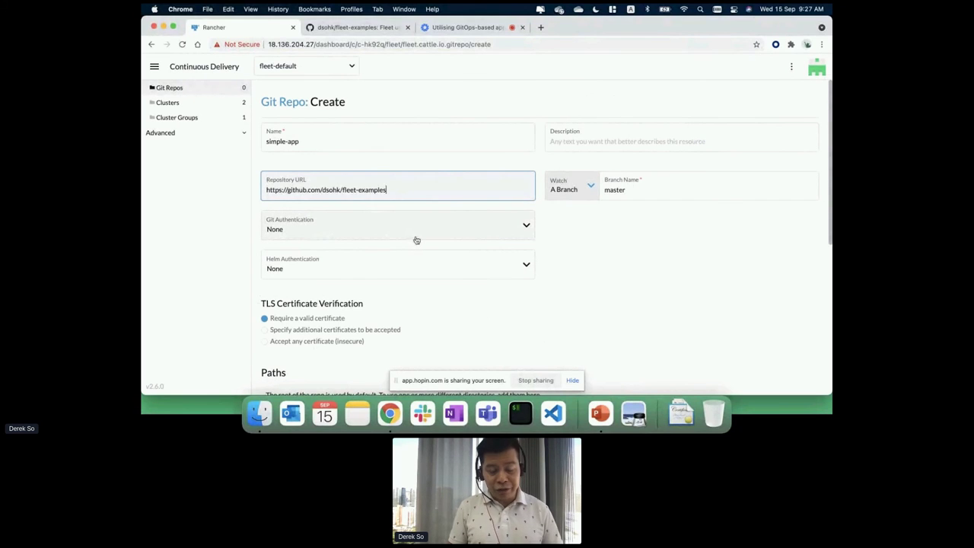
Leave the Git repo's authentication set to None.
click(450, 235)
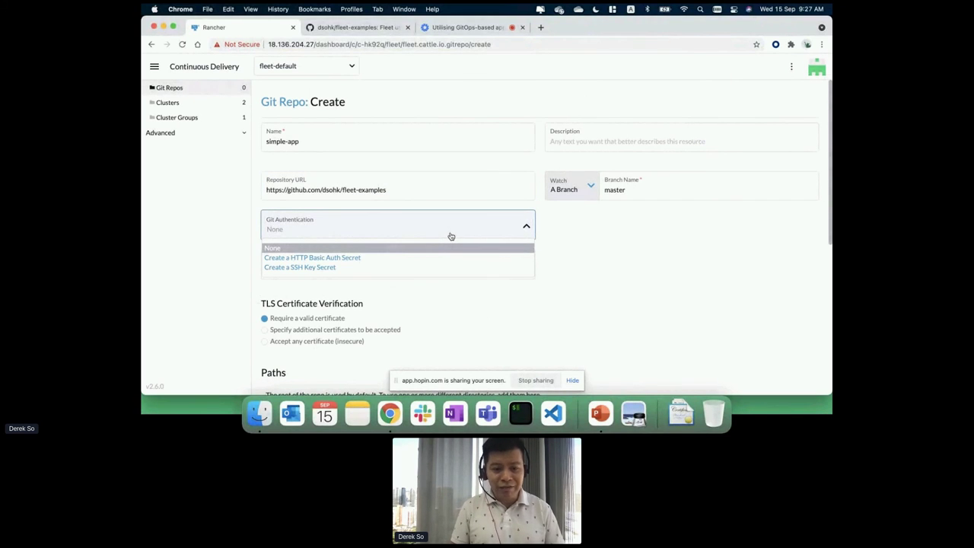
click(552, 231)
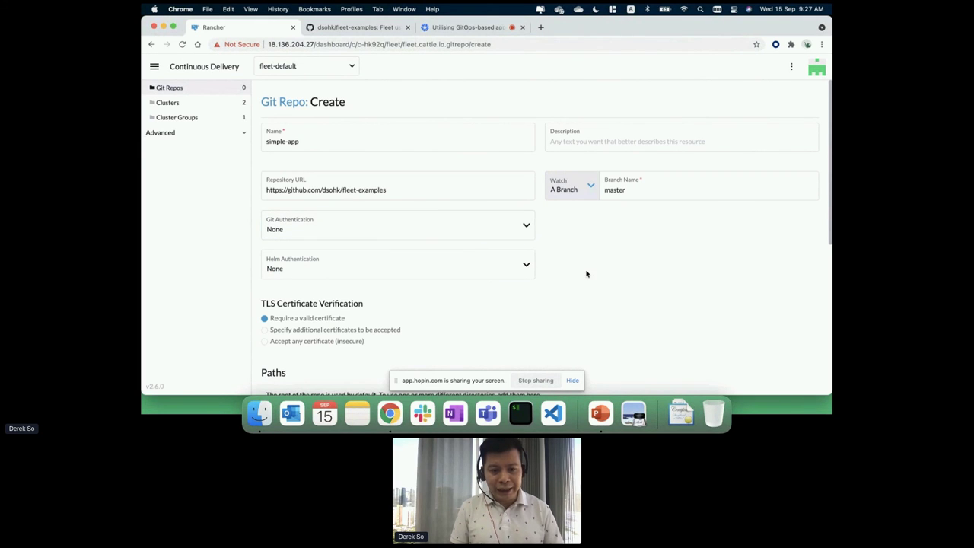
click(373, 29)
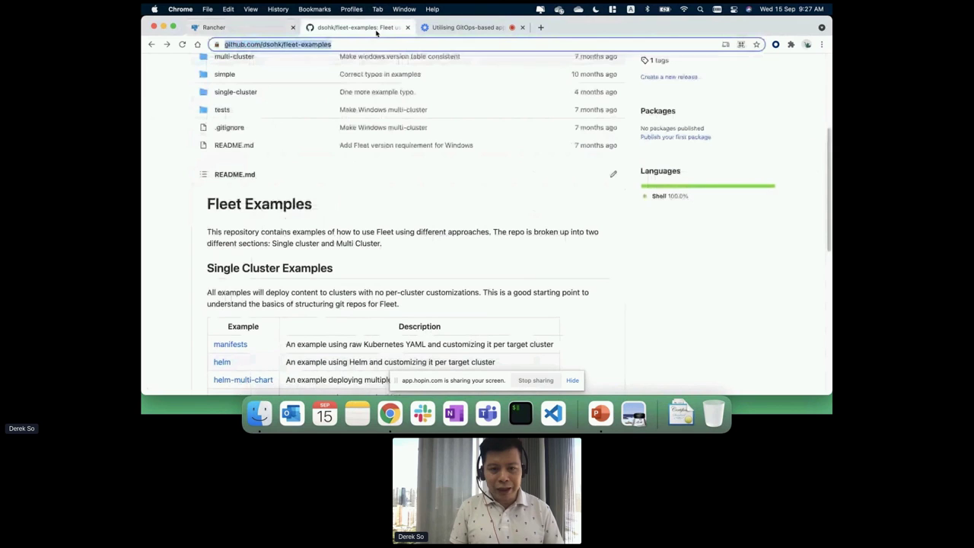
click(488, 228)
scroll(489, 224, up, 5)
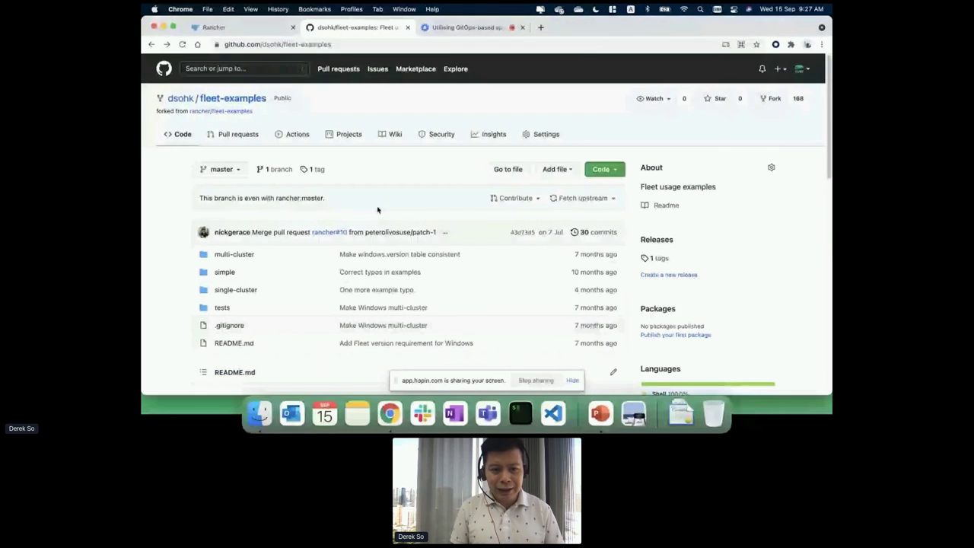
click(253, 30)
scroll(588, 277, down, 5)
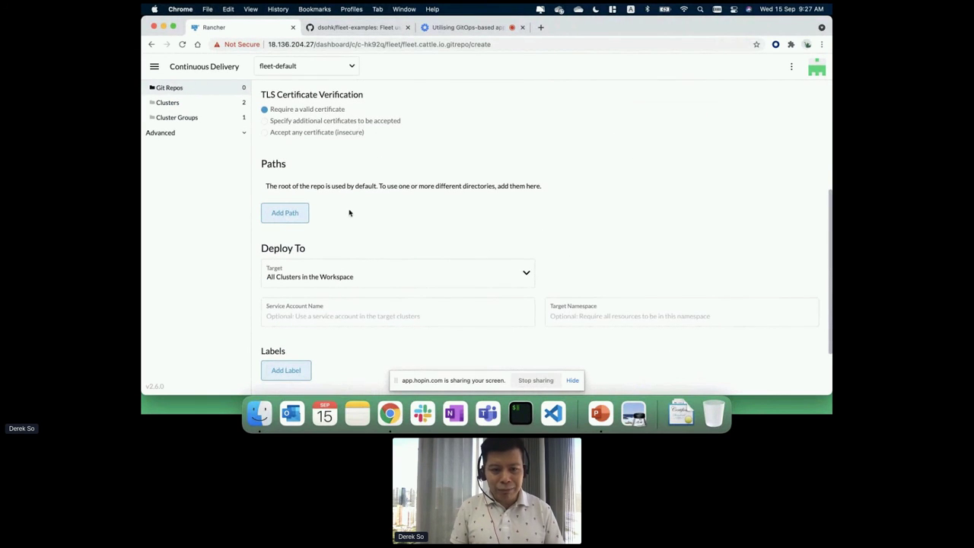
Copy the single-cluster/helm path from the fleet-examples repository on GitHub.
click(352, 30)
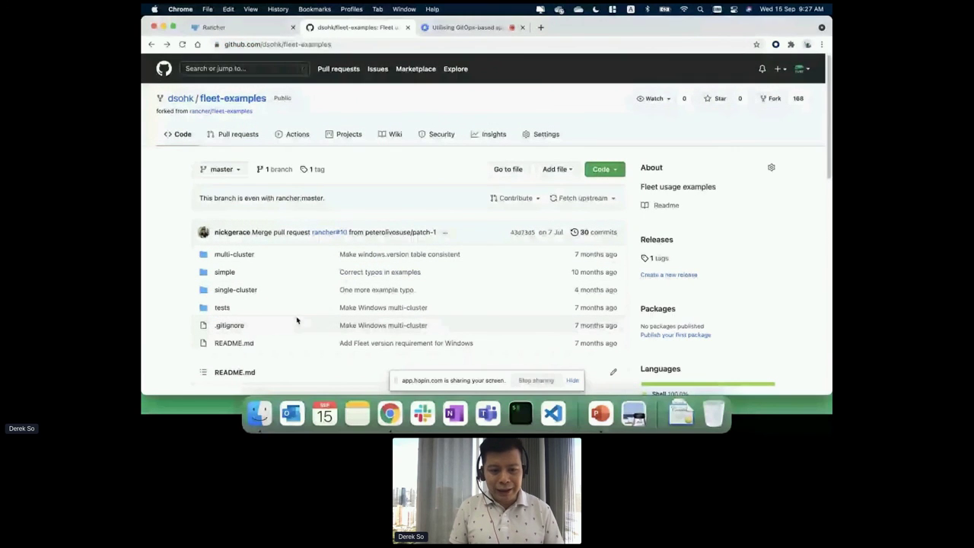
click(251, 293)
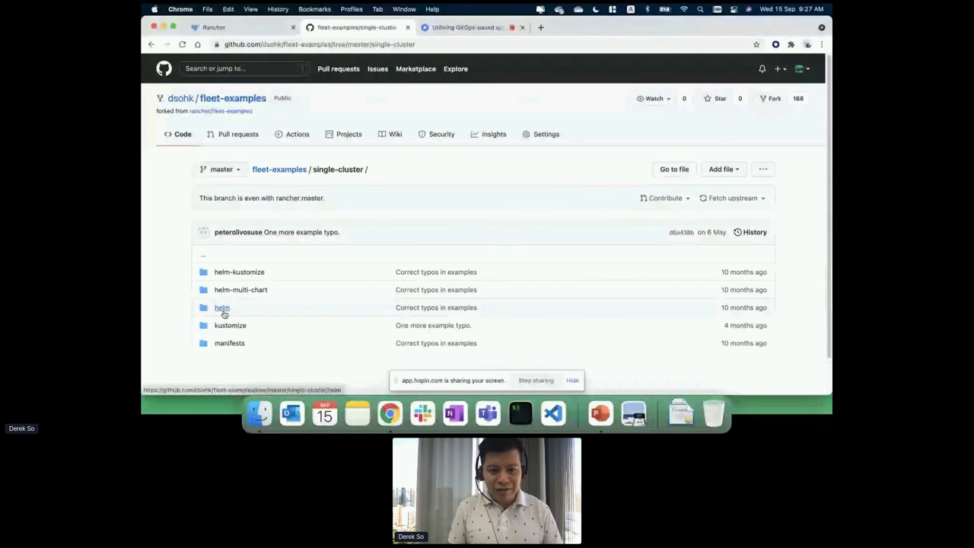
click(223, 310)
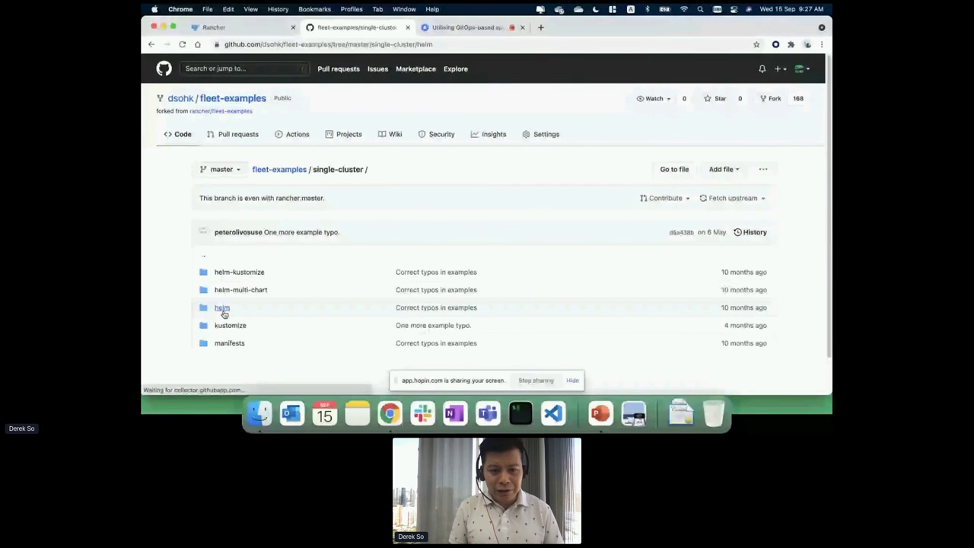
scroll(300, 312, down, 5)
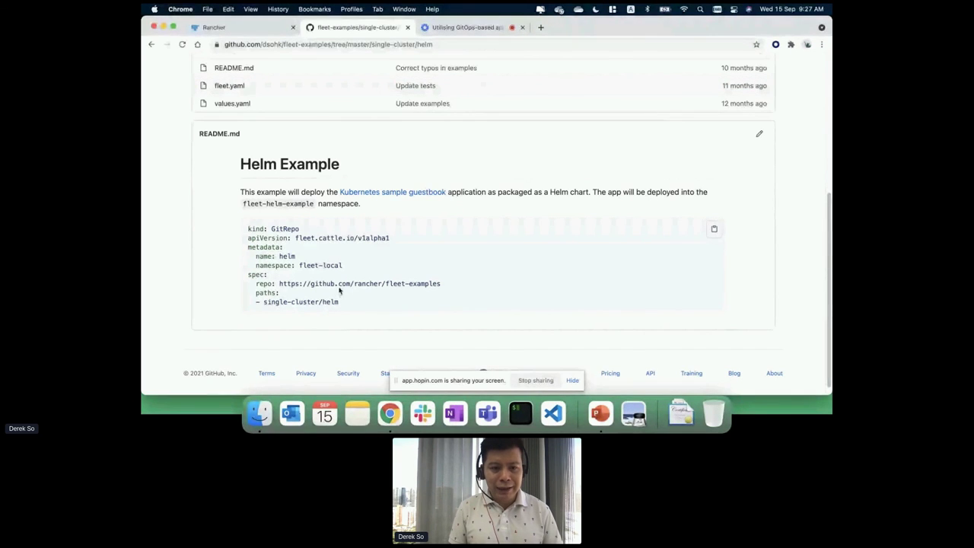
scroll(340, 290, up, 5)
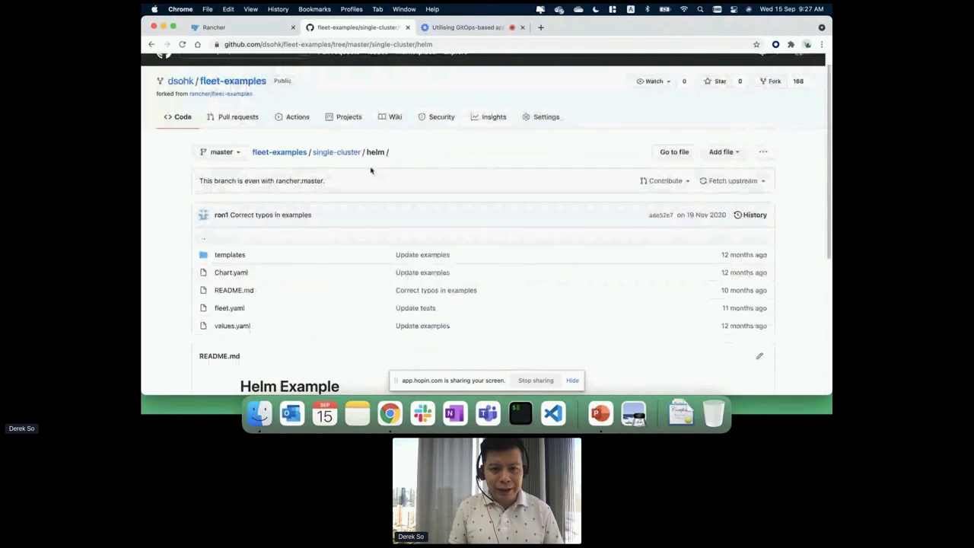
drag(393, 45, 452, 44)
key(super+c)
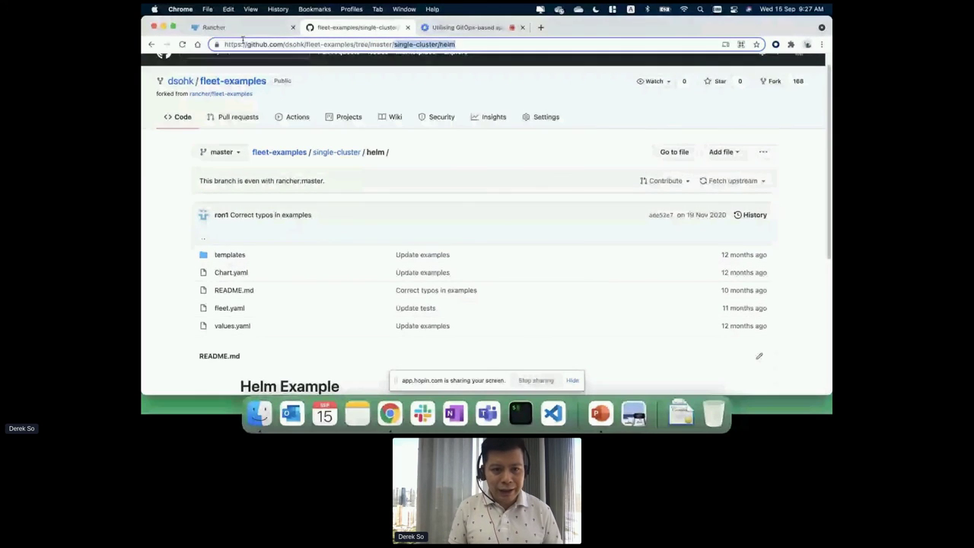
click(242, 28)
Add /single-cluster/helm as the Git repo's path.
click(286, 217)
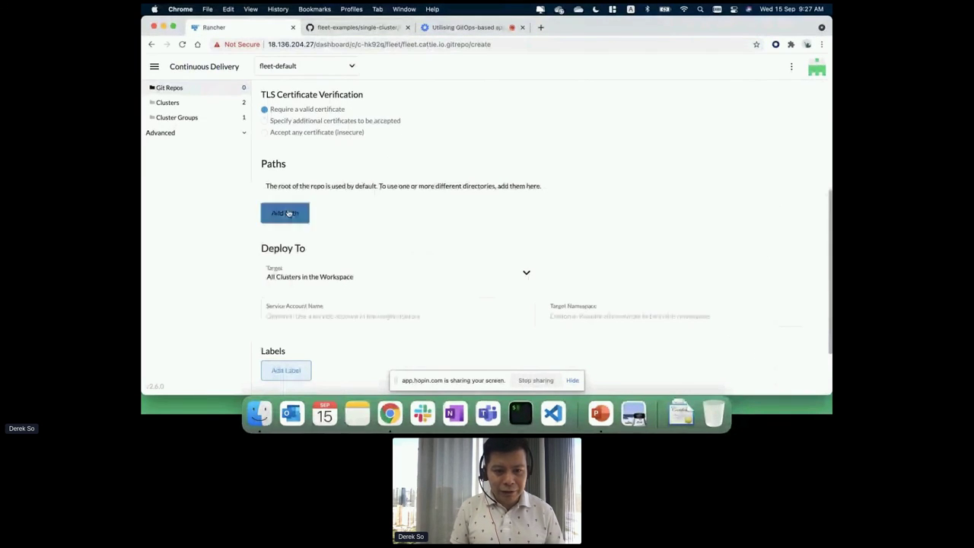
key(super+v)
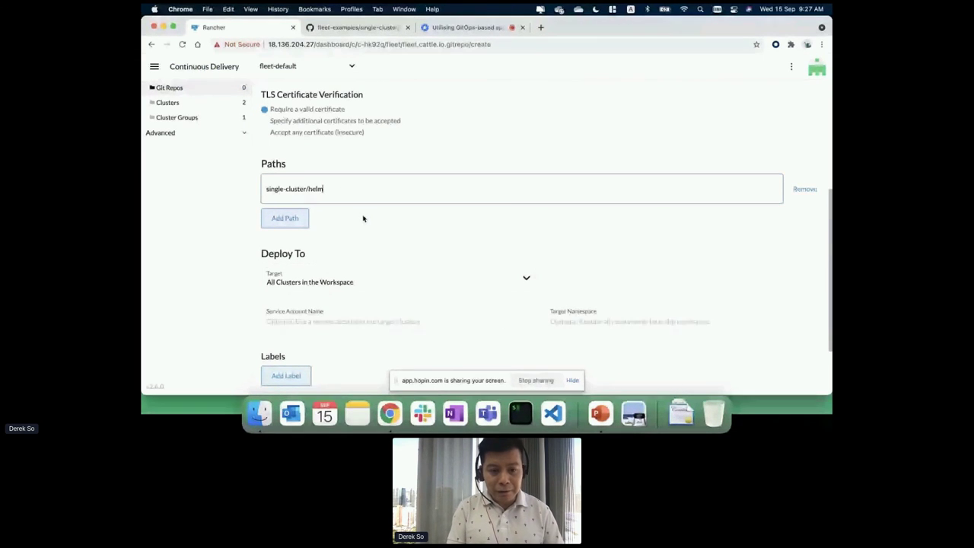
scroll(363, 218, up, 5)
scroll(472, 167, down, 5)
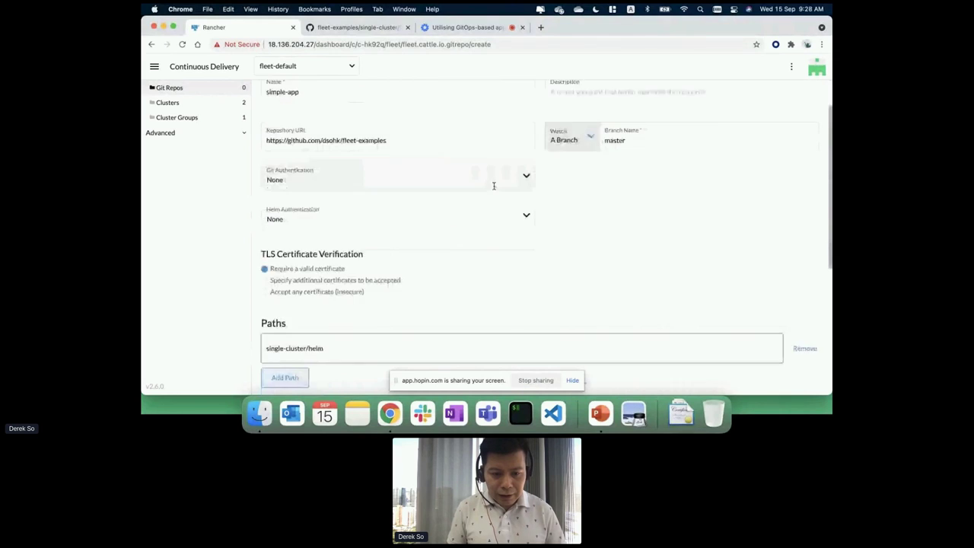
click(266, 143)
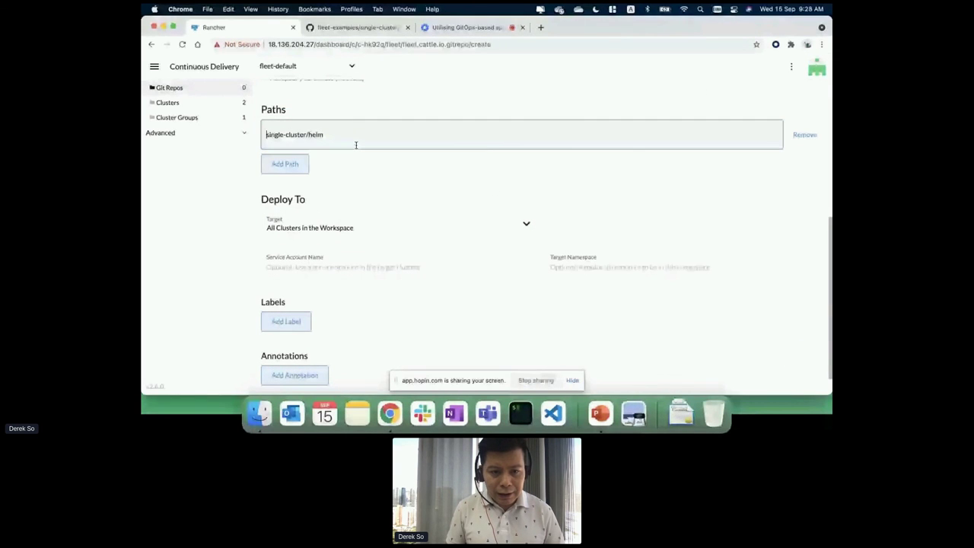
text(/)
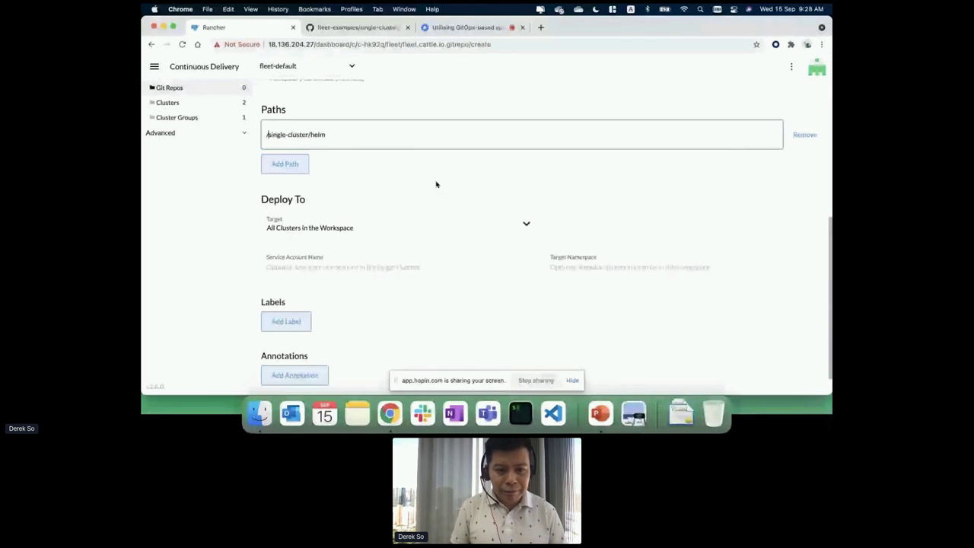
Target the cluster-dev group in namespace test and create the simple-app repo.
click(393, 224)
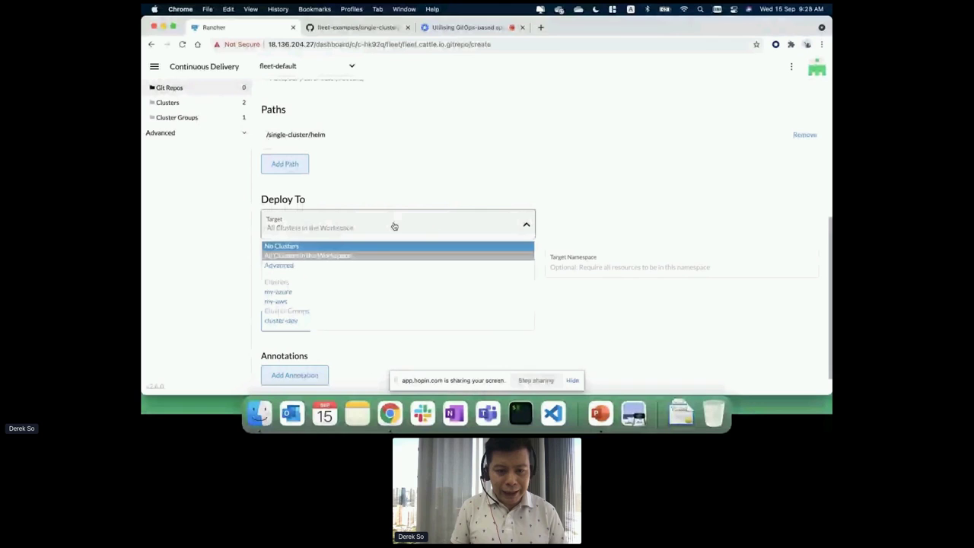
click(328, 320)
click(598, 267)
text(test)
click(585, 297)
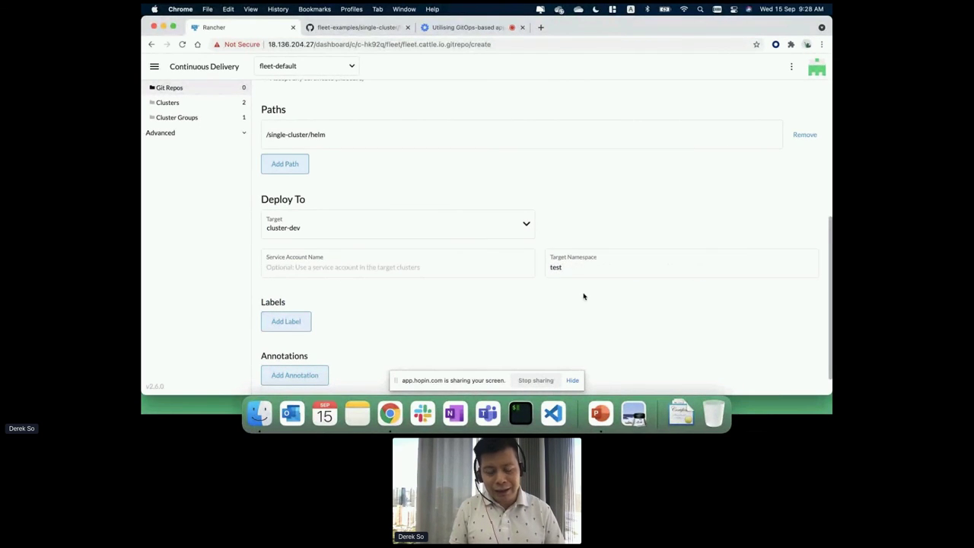
scroll(531, 302, down, 2)
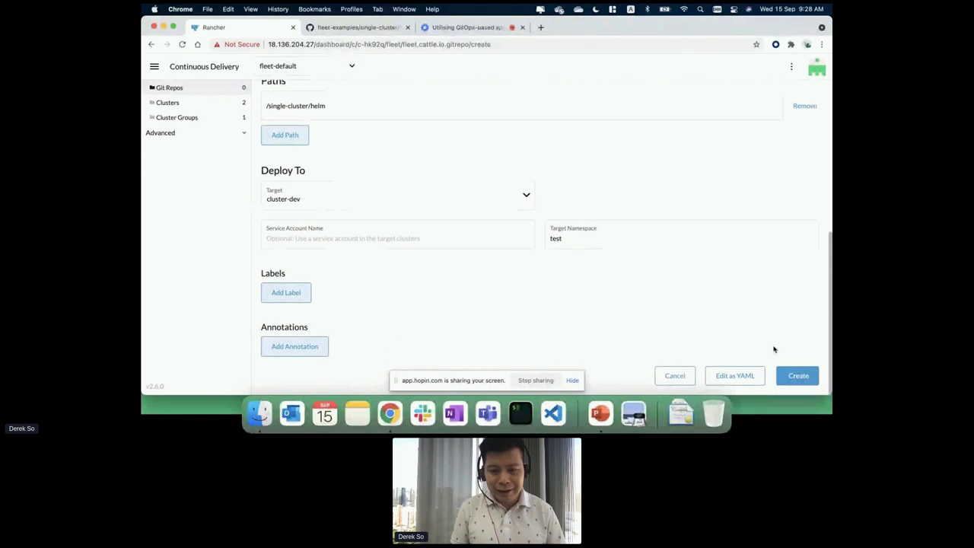
click(798, 375)
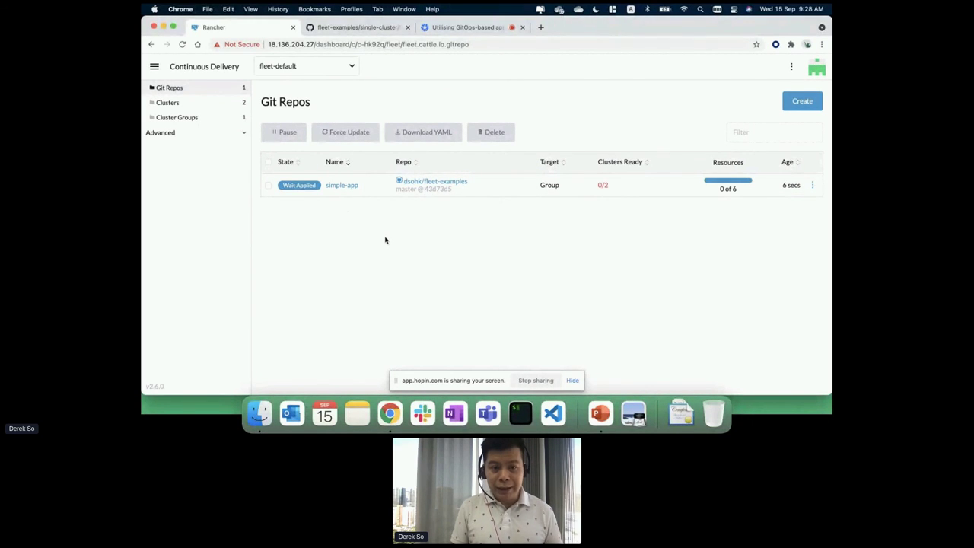
Check simple-app's frontend and redis Deployments and Services are Ready on my-aws and my-azure.
click(342, 186)
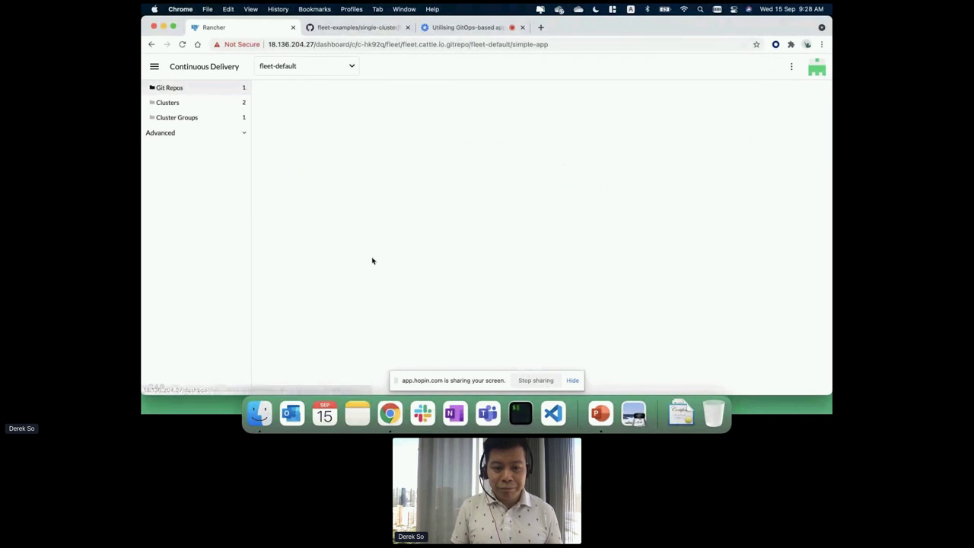
scroll(423, 292, down, 1)
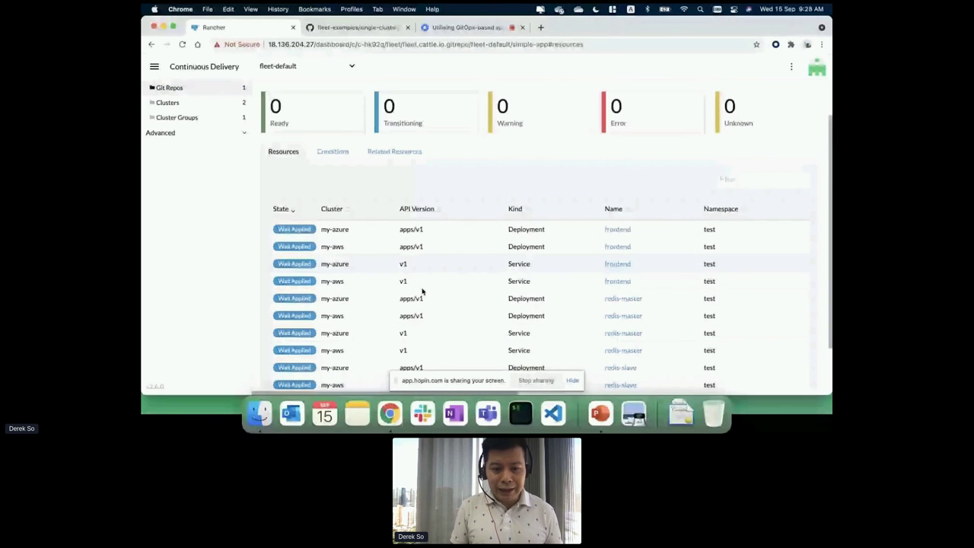
scroll(423, 292, down, 1)
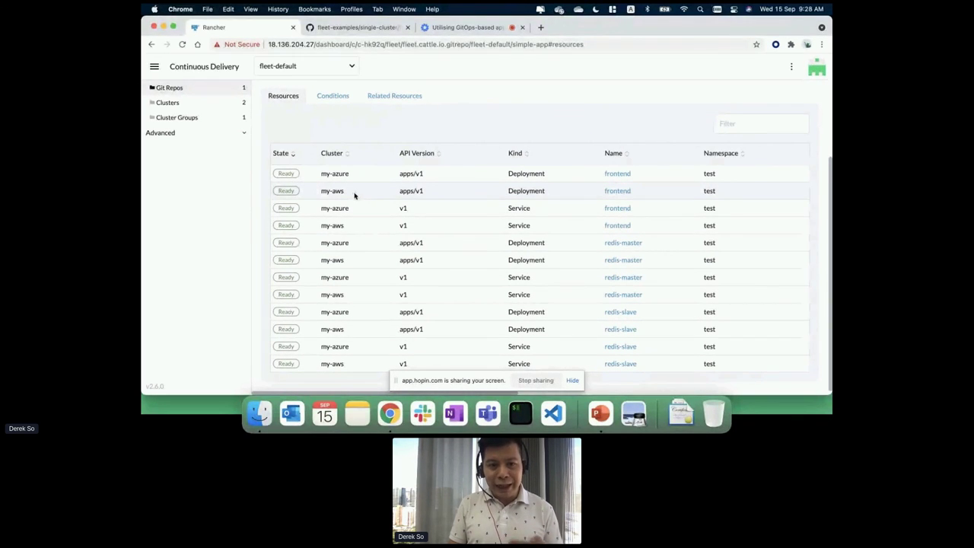
click(155, 67)
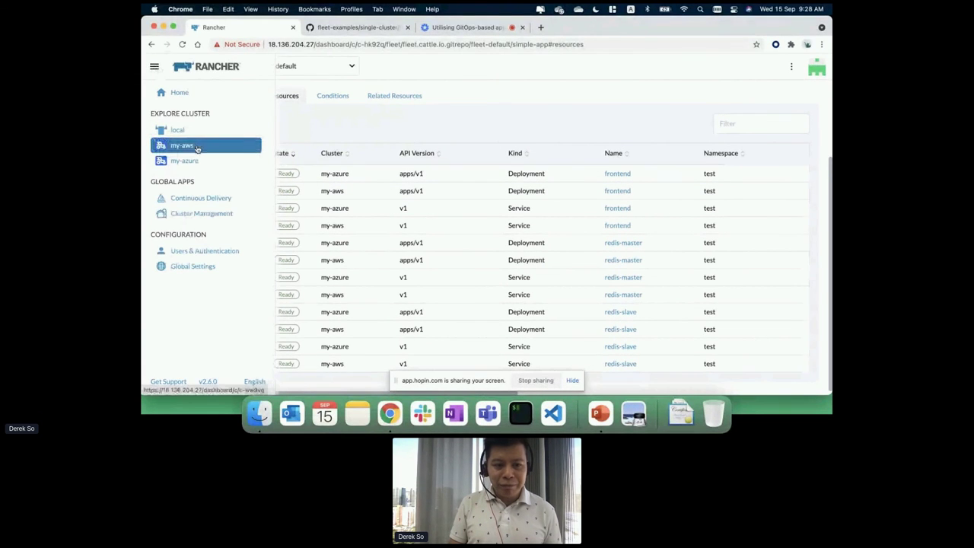
On my-aws, inspect the test namespace, its running pods, and its frontend and redis services.
click(197, 147)
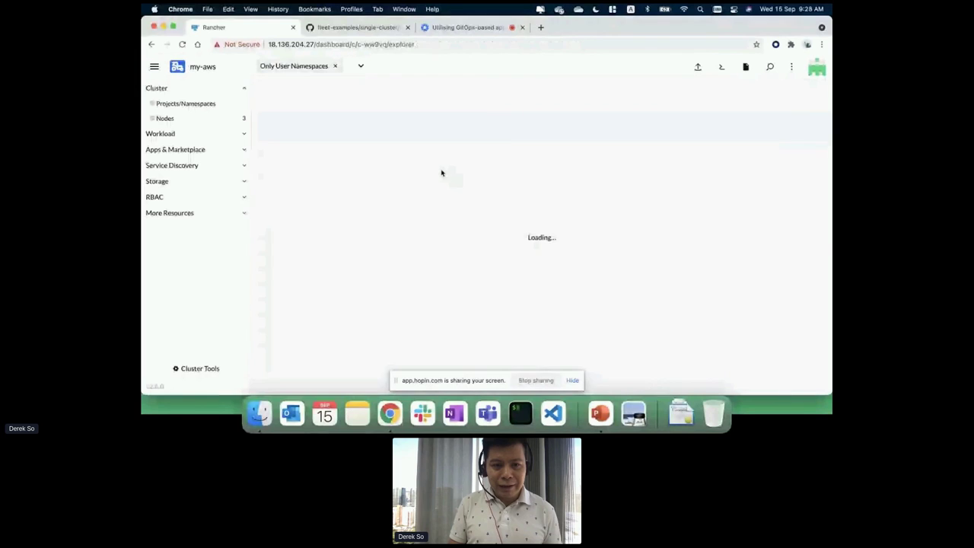
click(185, 104)
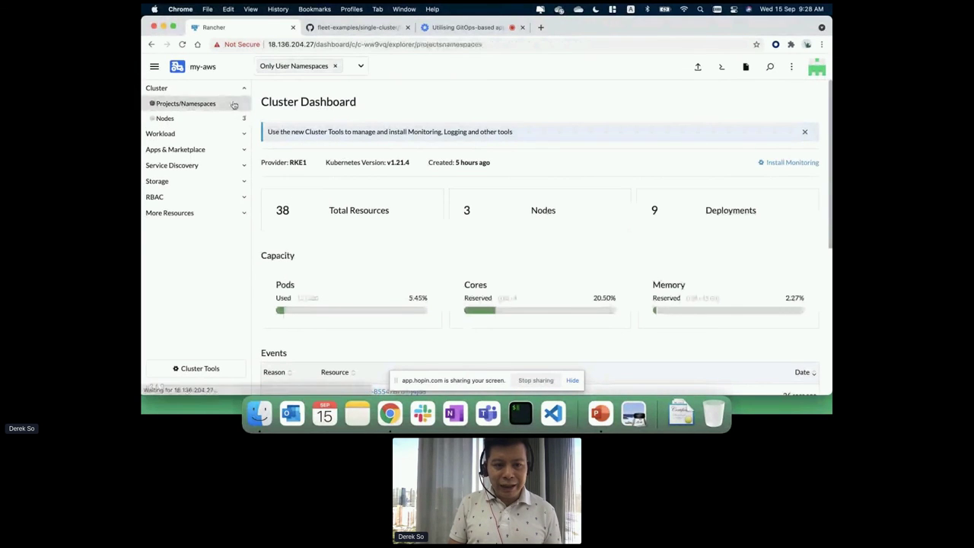
scroll(452, 221, down, 5)
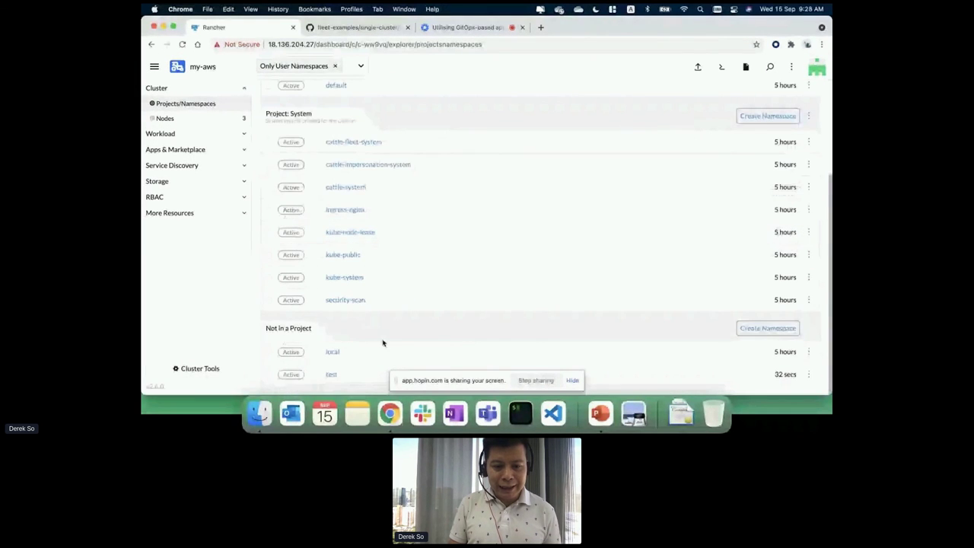
click(328, 375)
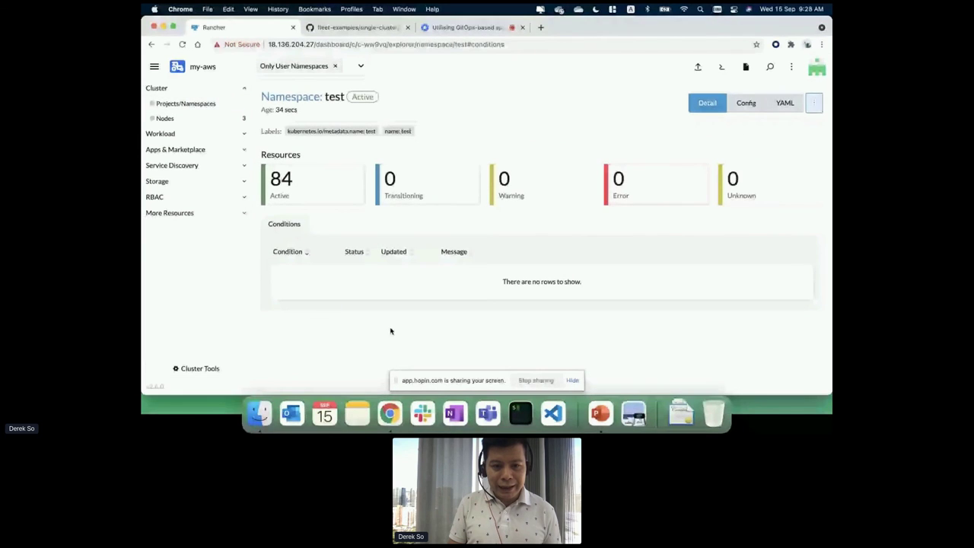
click(243, 135)
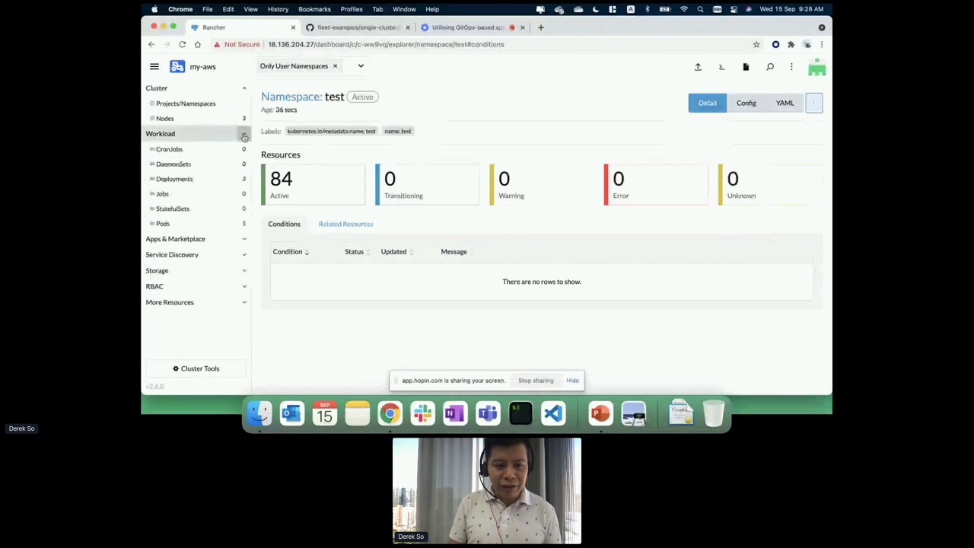
click(236, 225)
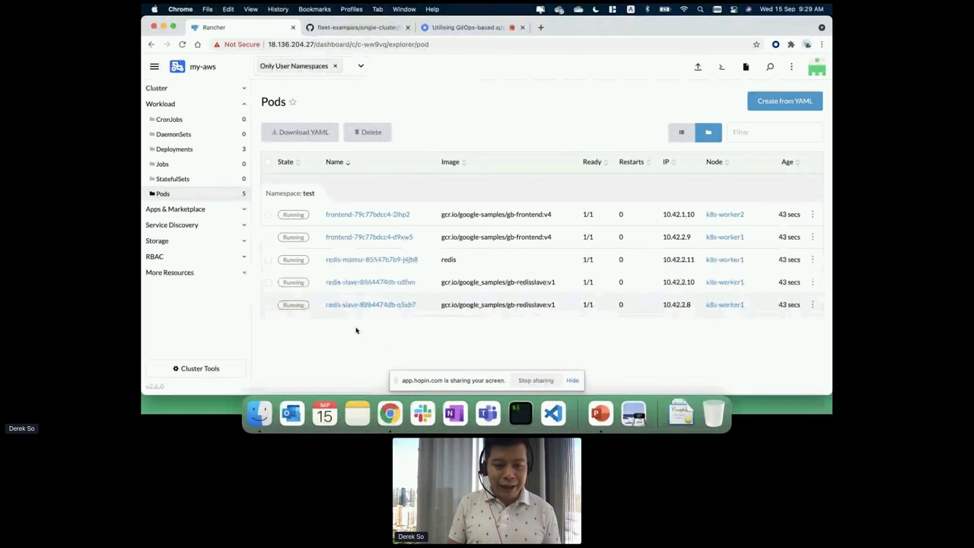
click(243, 227)
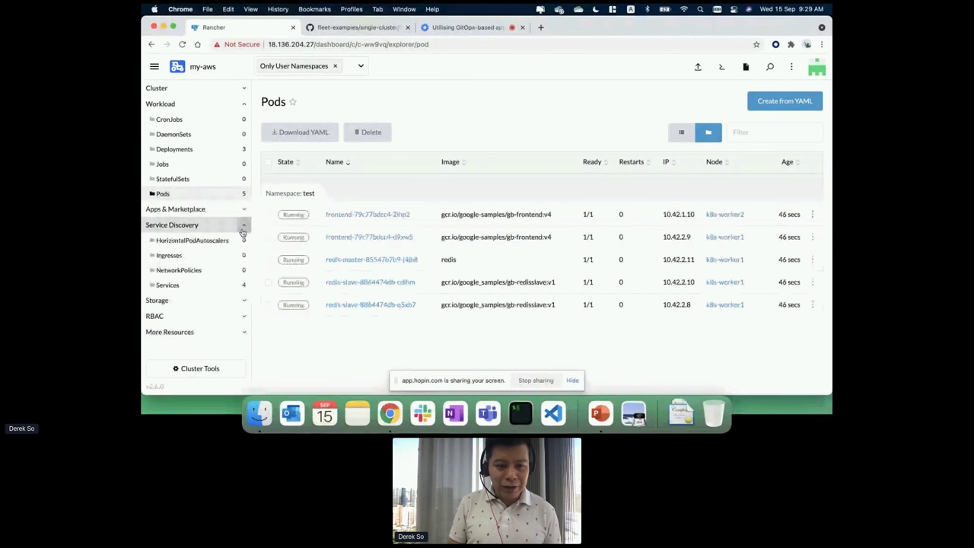
click(238, 289)
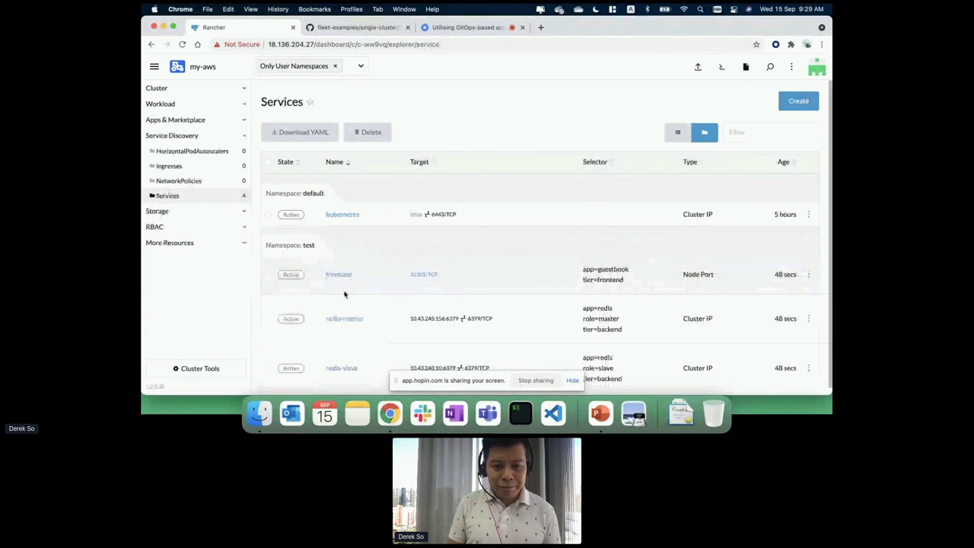
Open the AWS Guestbook through the frontend service's NodePort link.
click(421, 275)
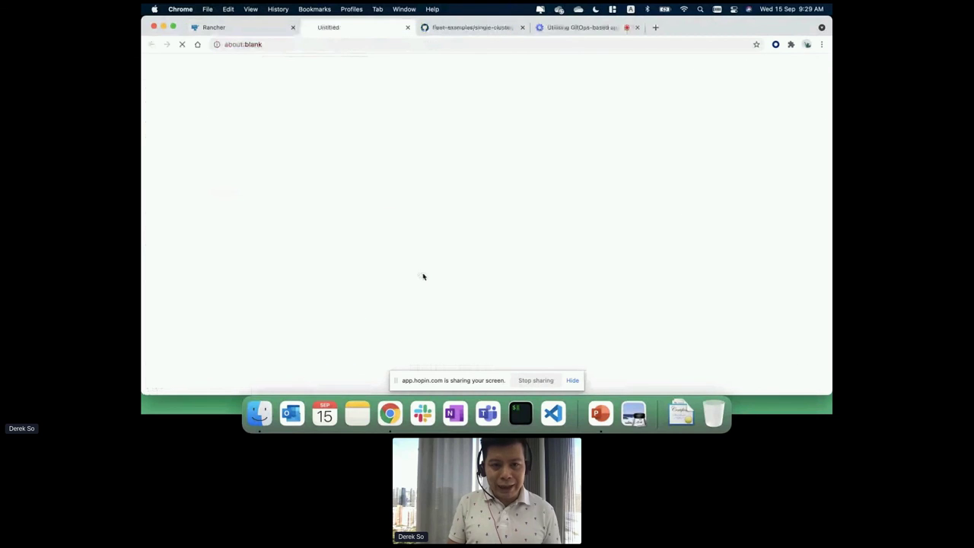
click(244, 92)
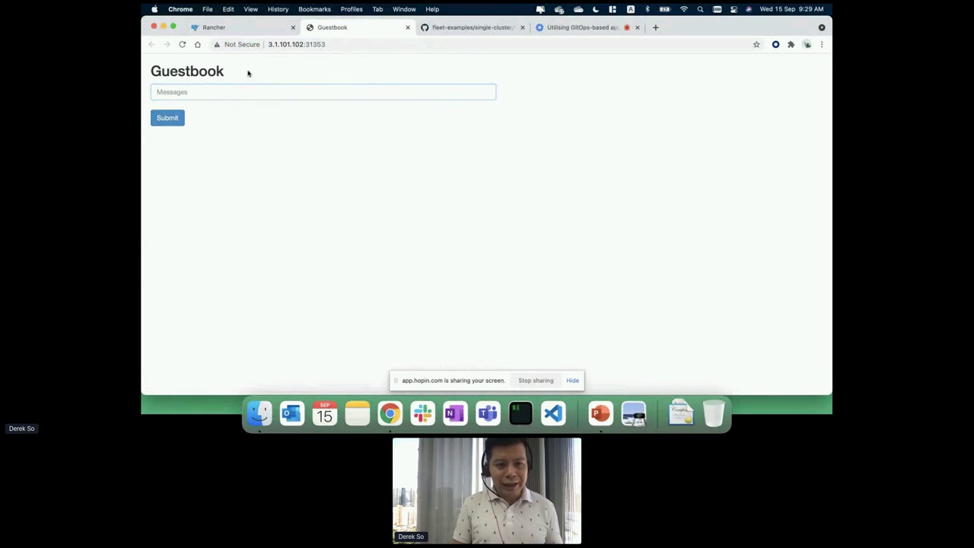
click(238, 29)
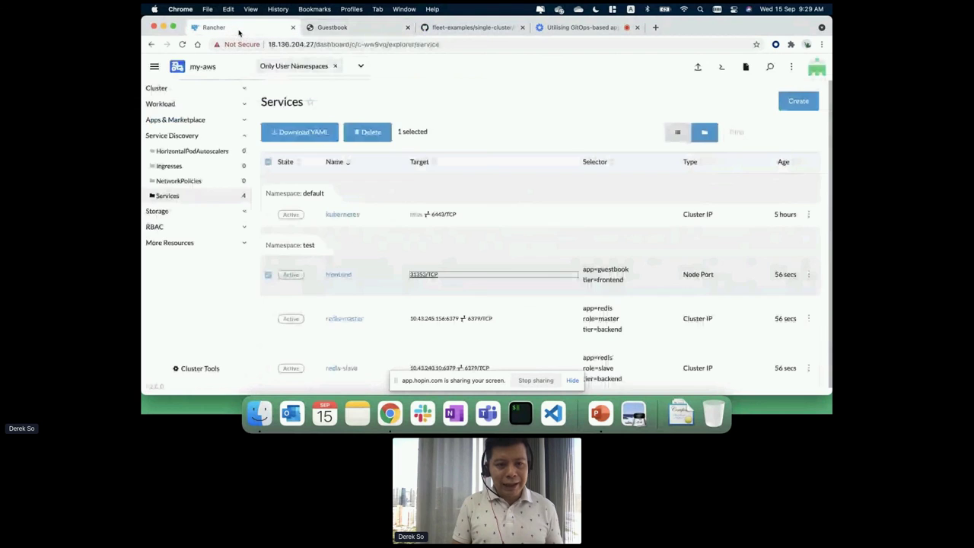
Open the my-azure frontend service's page in a new tab from its Services list.
click(154, 66)
click(196, 163)
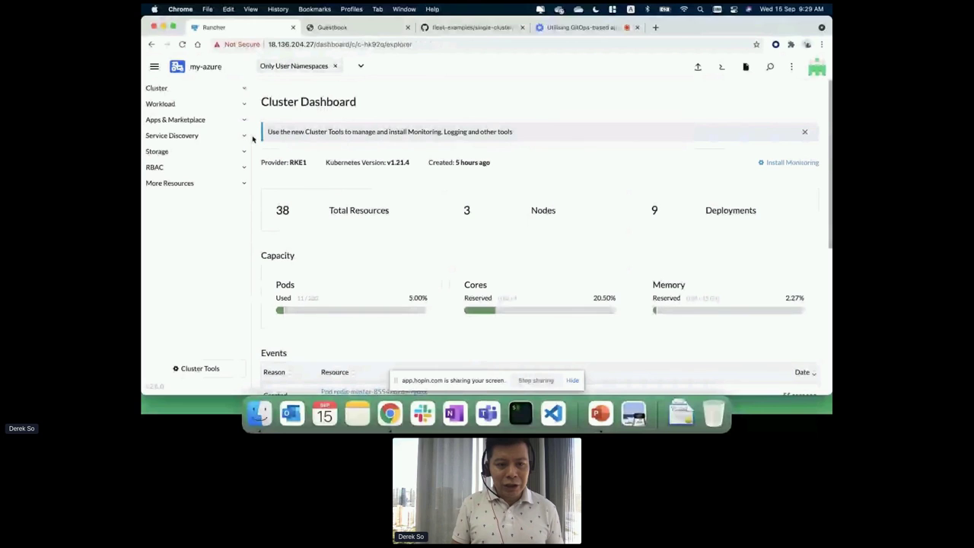
click(247, 136)
click(241, 196)
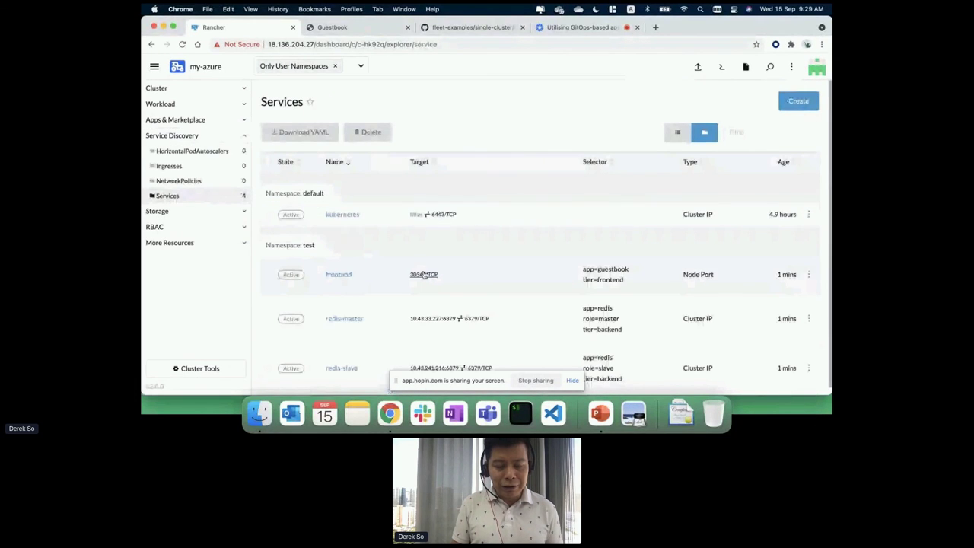
click(424, 274)
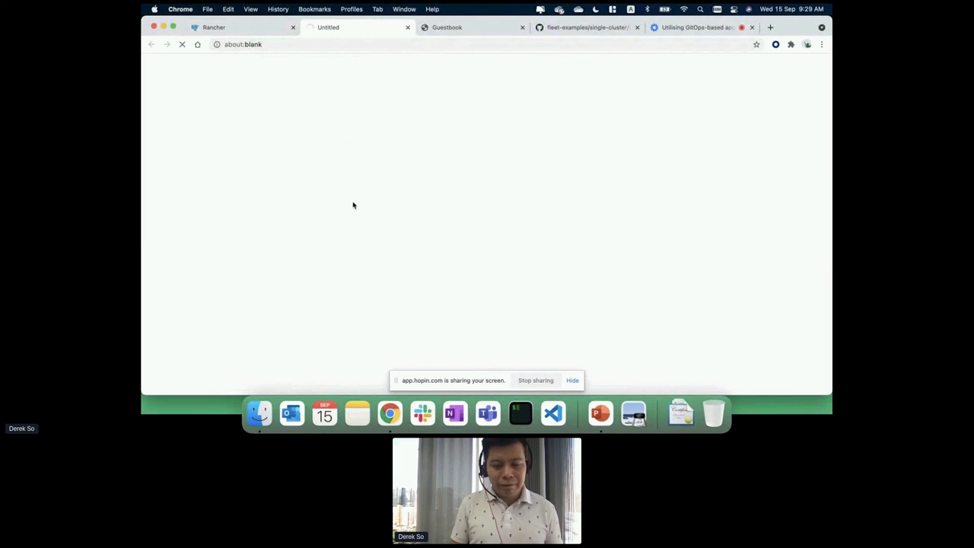
click(255, 29)
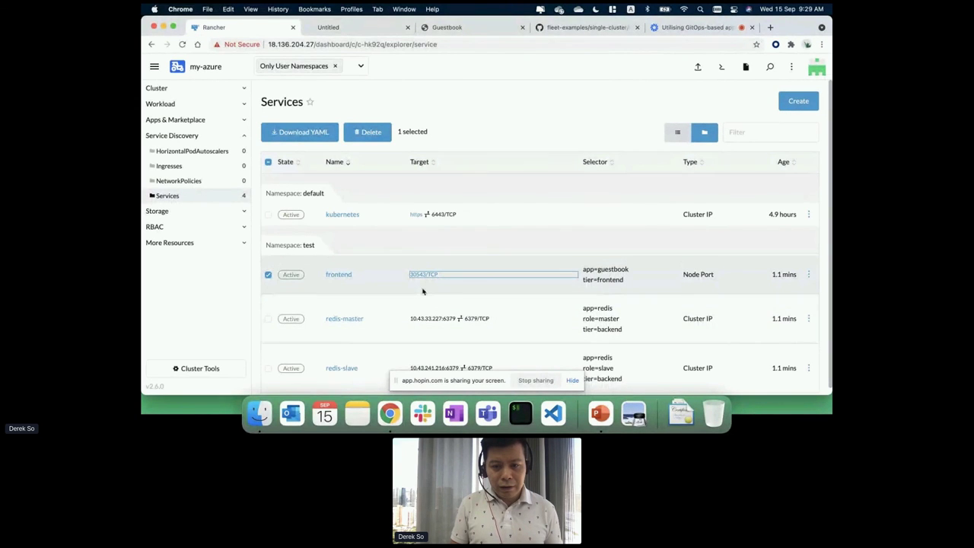
Check the loading Azure frontend address, then advance the slideshow to SUSE Rancher Community.
click(358, 28)
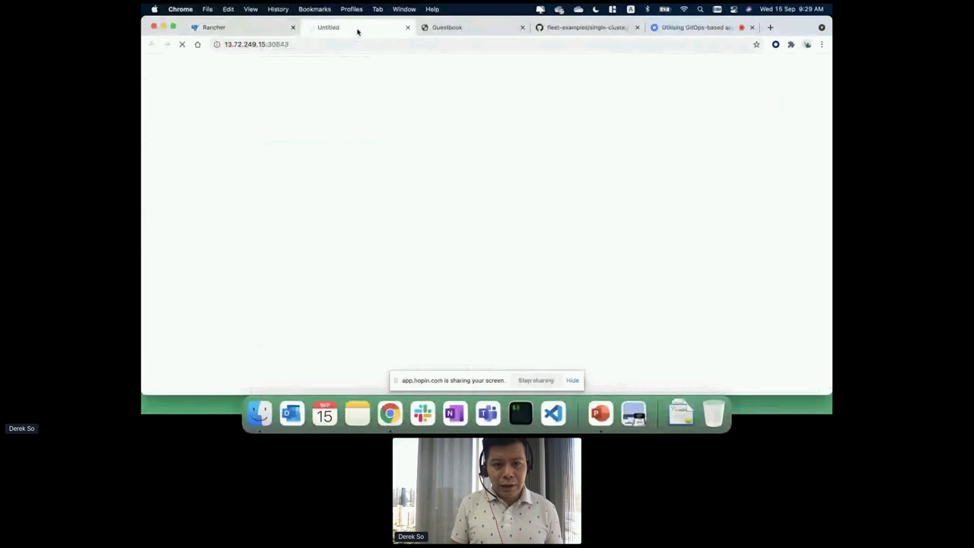
click(295, 44)
click(324, 39)
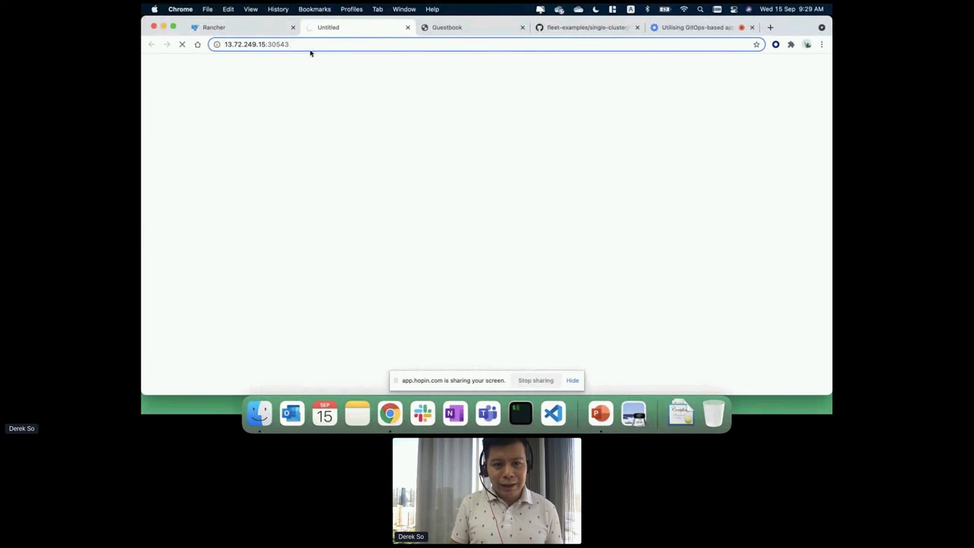
click(252, 28)
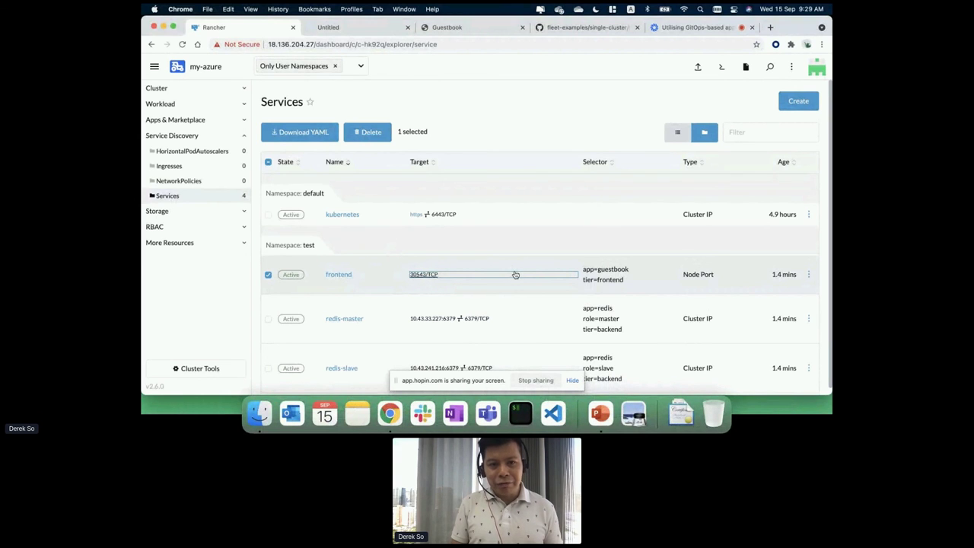
click(600, 419)
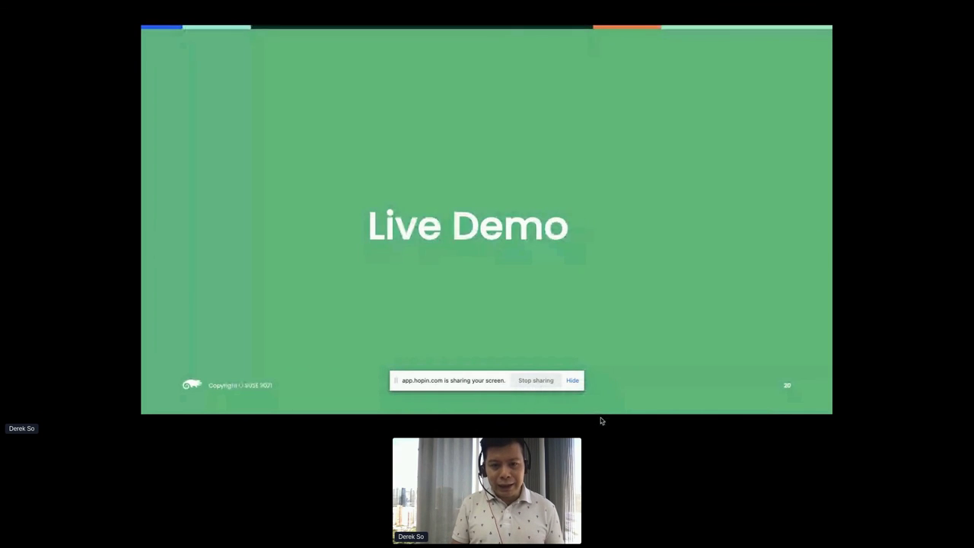
click(564, 281)
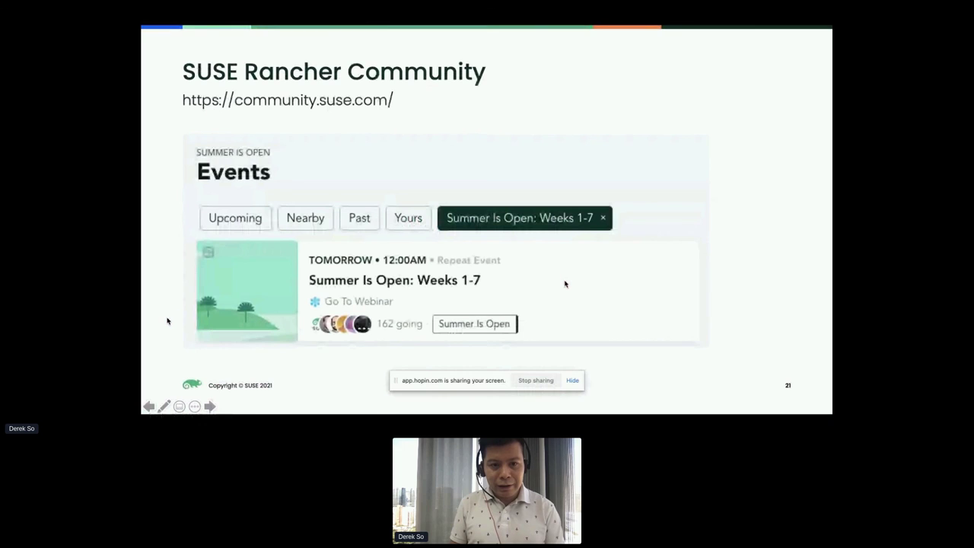